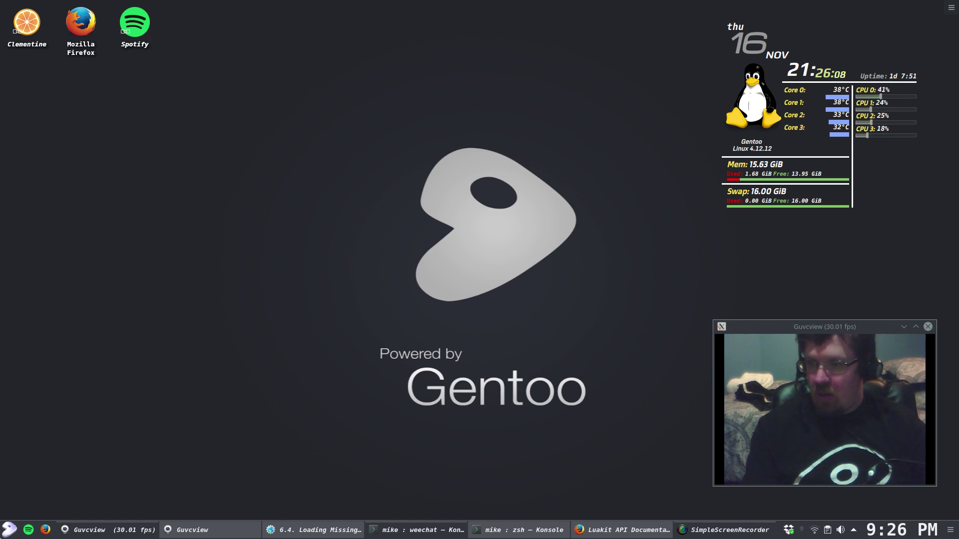
Step: Launch Luakit from the Internet menu and maximize its window on luakit.github.io
click(9, 532)
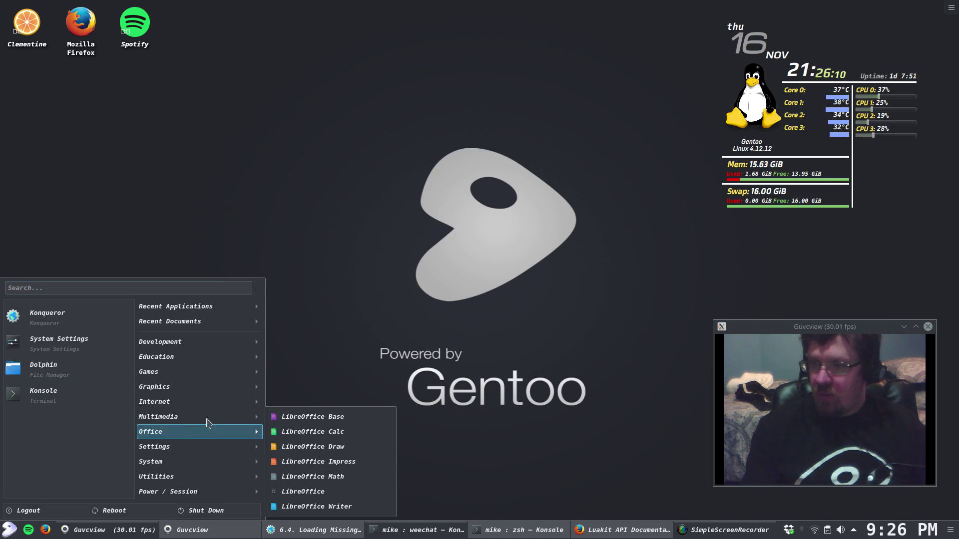
mouse_move(207, 407)
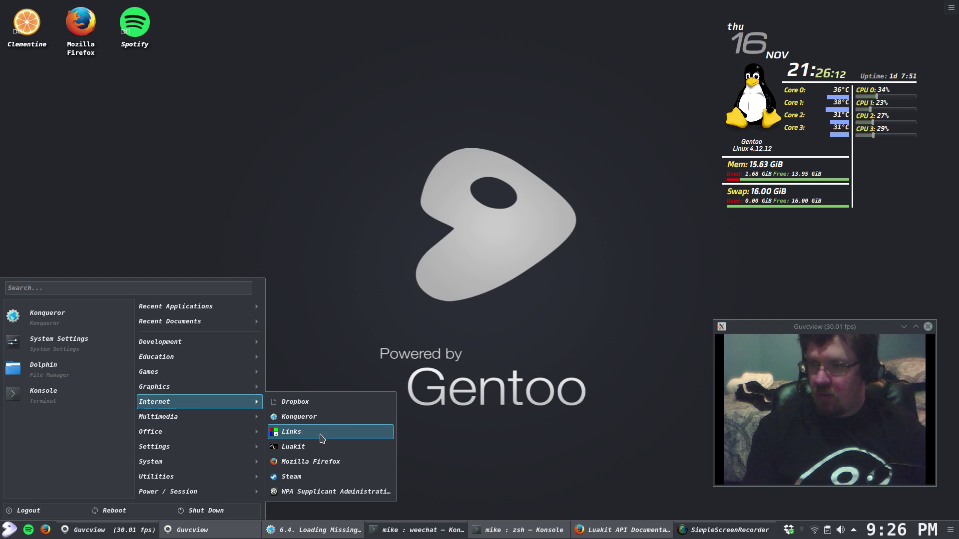
mouse_move(321, 436)
mouse_down()
mouse_move(326, 452)
mouse_move(314, 436)
mouse_up()
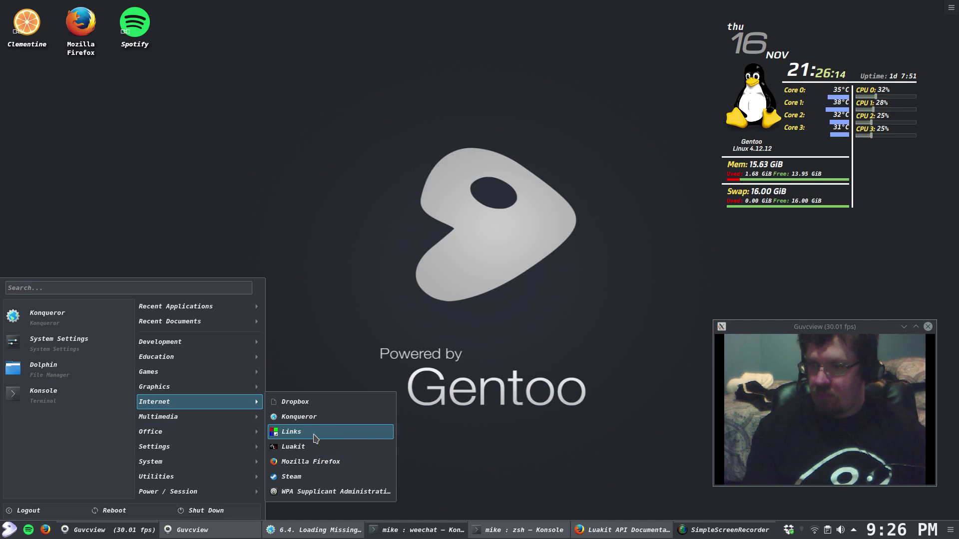
click(317, 446)
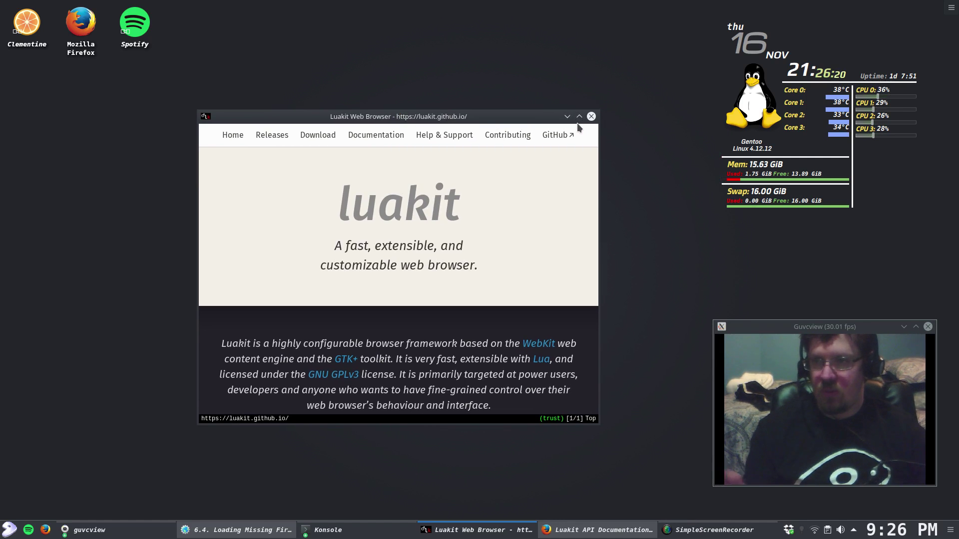
click(579, 116)
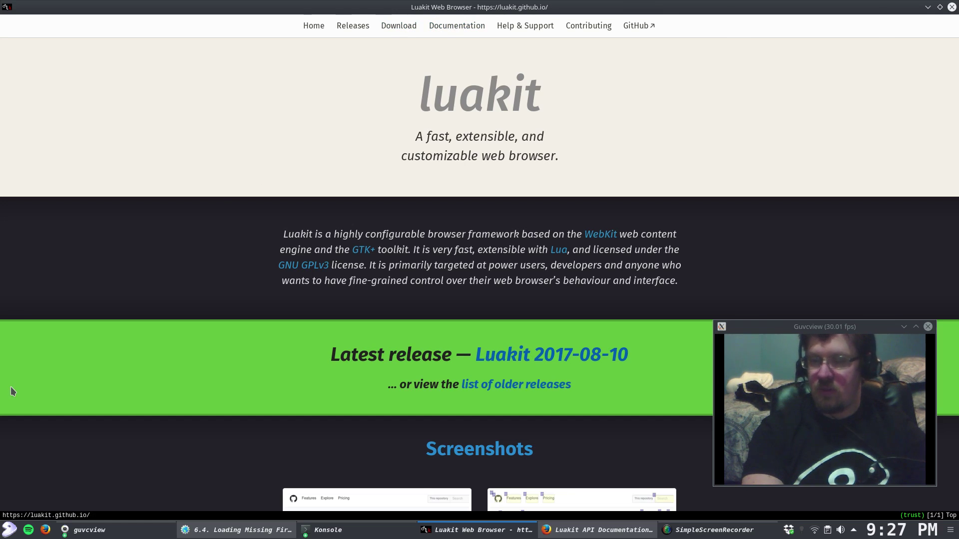
key(f)
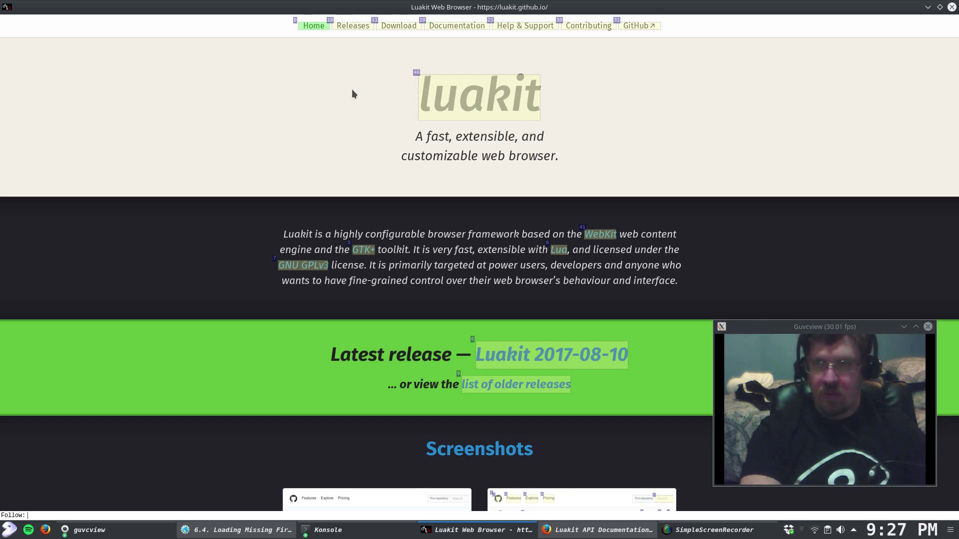
text(20)
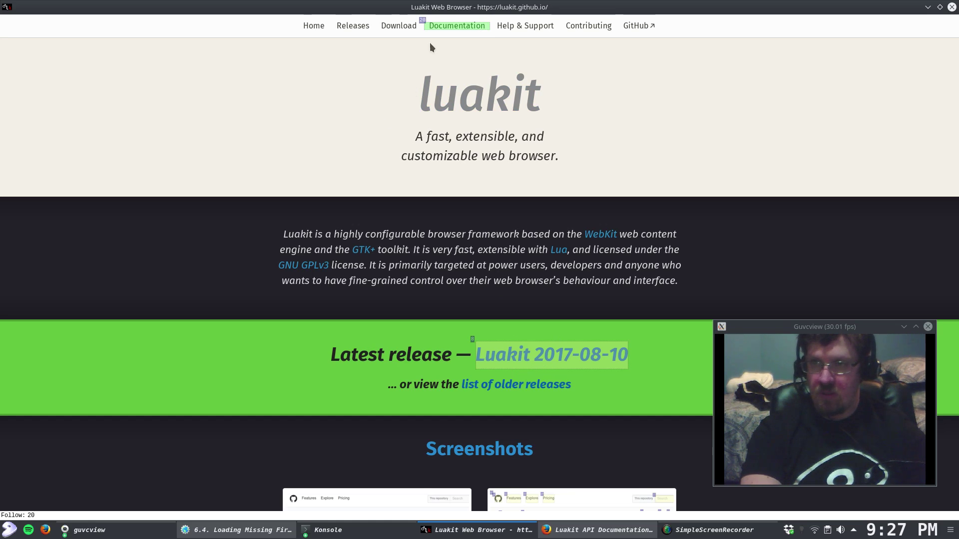
key(Return)
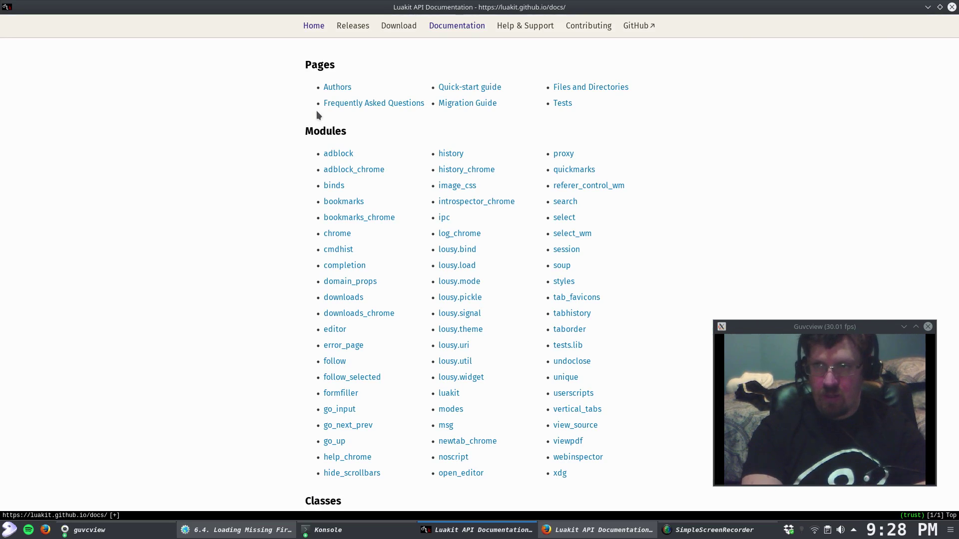
key(H)
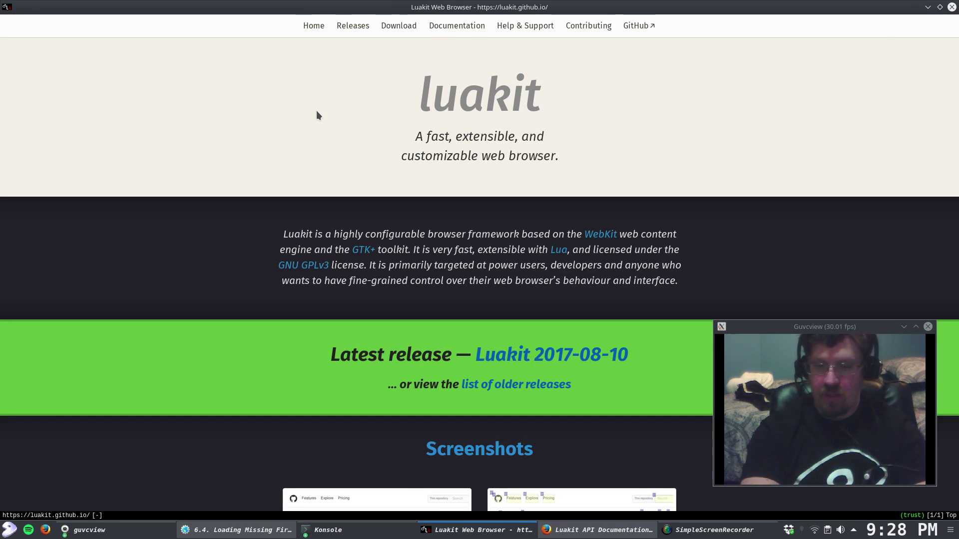
key(L)
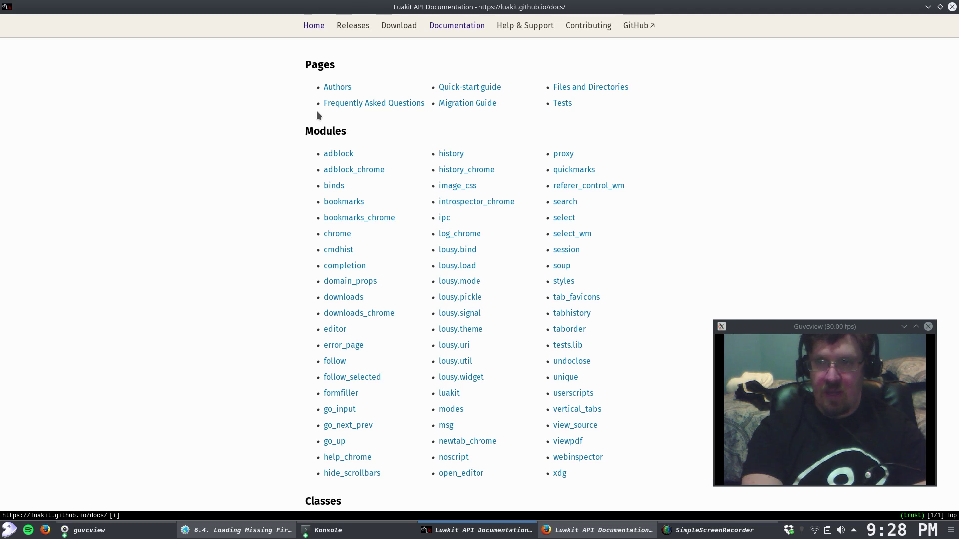
scroll(317, 113, down, 5)
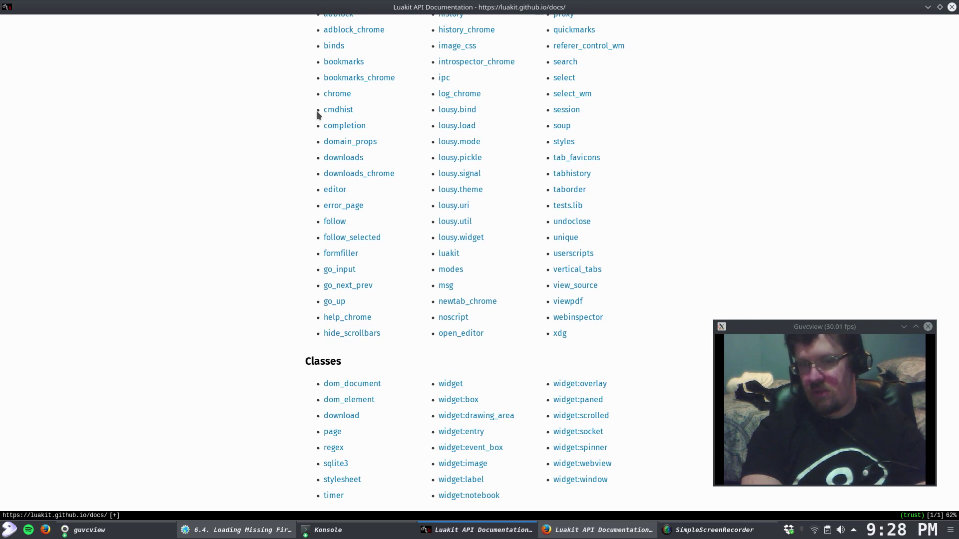
key(H)
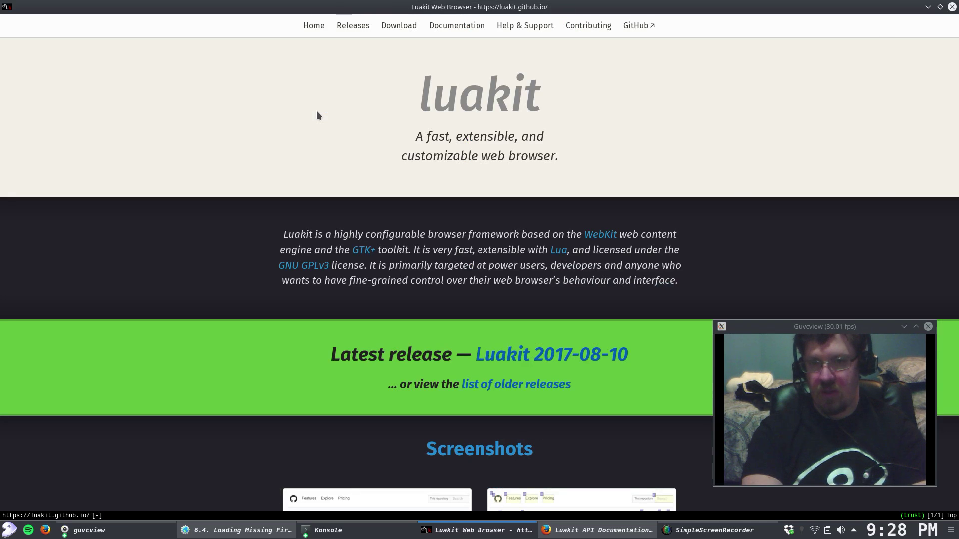
key(f)
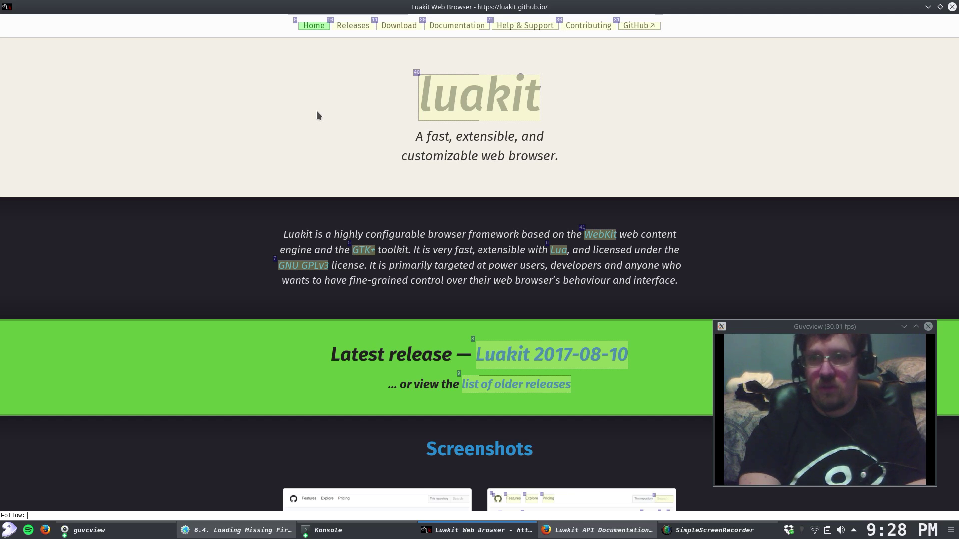
key(Escape)
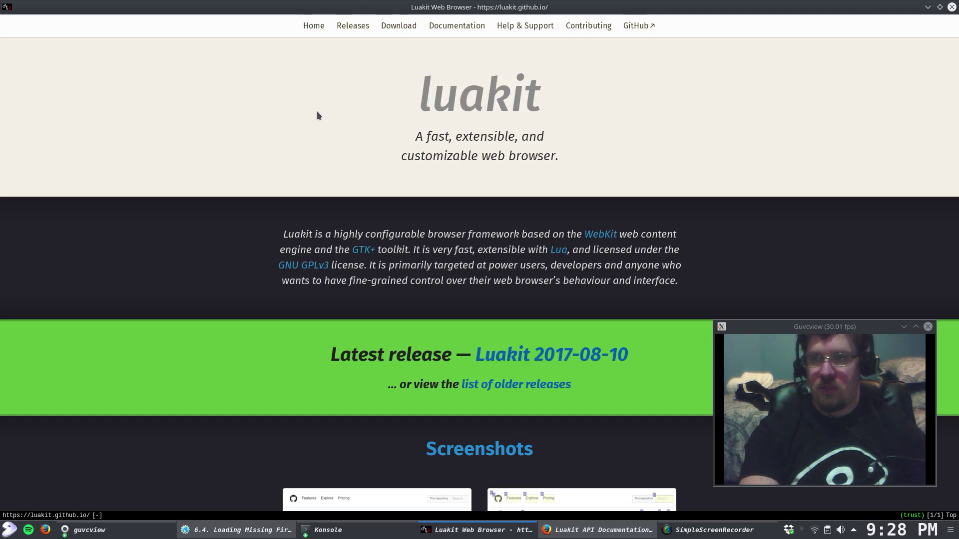
Step: Close Luakit and copy all default configs from /etc/xdg/luakit into ~/.config/luakit
click(951, 7)
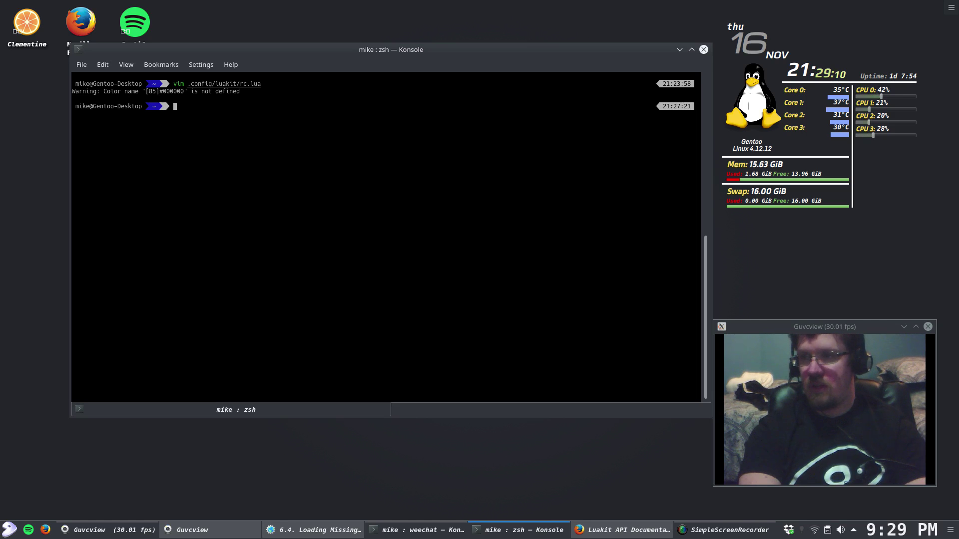
text(mkdir )
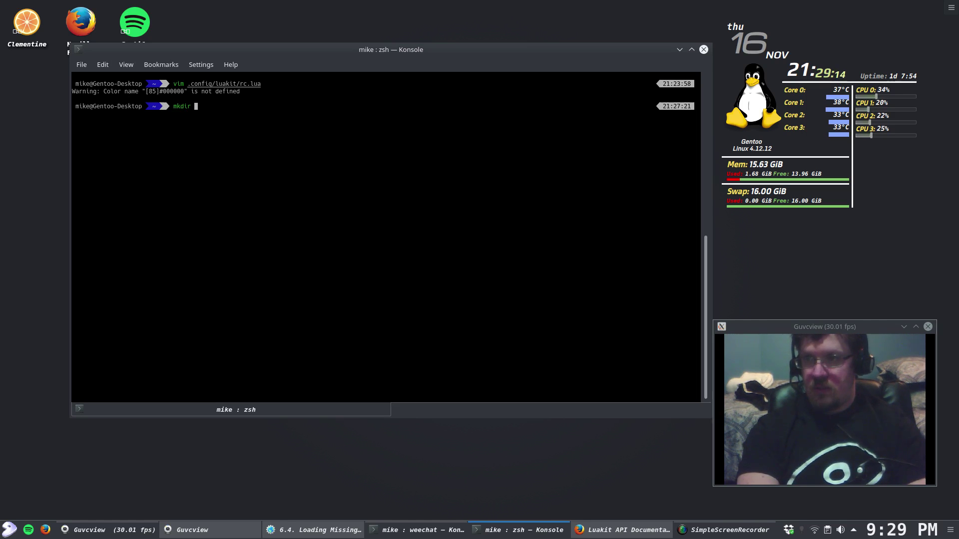
text(.config/luakit/)
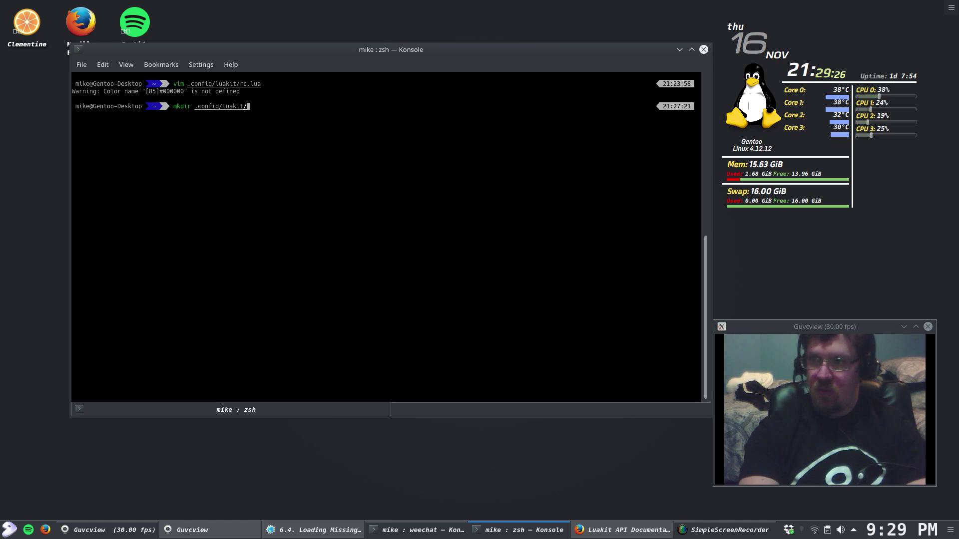
key(BackSpace)
key(BackSpace)
key(BackSpace)
key(BackSpace)
key(BackSpace)
key(BackSpace)
key(BackSpace)
key(BackSpace)
key(BackSpace)
key(BackSpace)
key(BackSpace)
key(BackSpace)
key(BackSpace)
key(BackSpace)
key(BackSpace)
key(BackSpace)
key(BackSpace)
key(BackSpace)
key(BackSpace)
key(BackSpace)
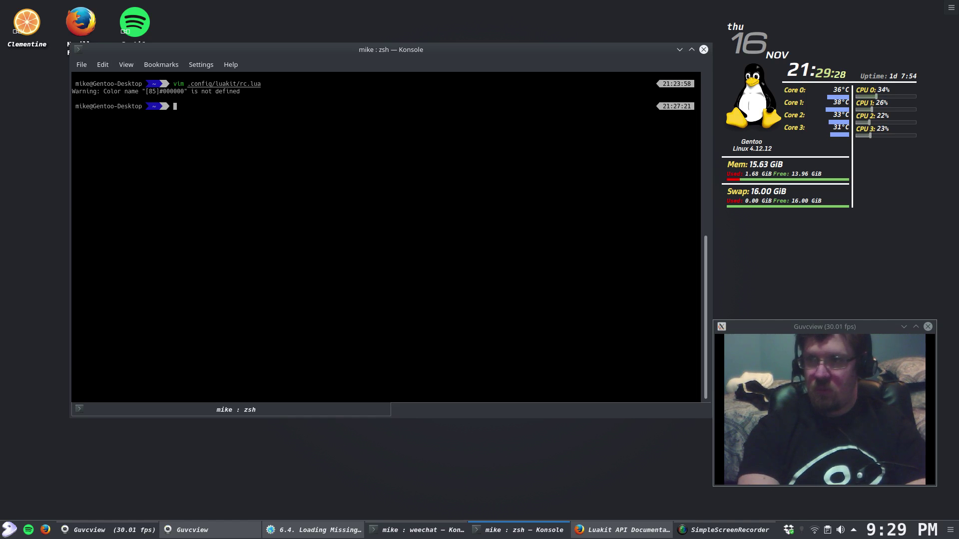
text(c)
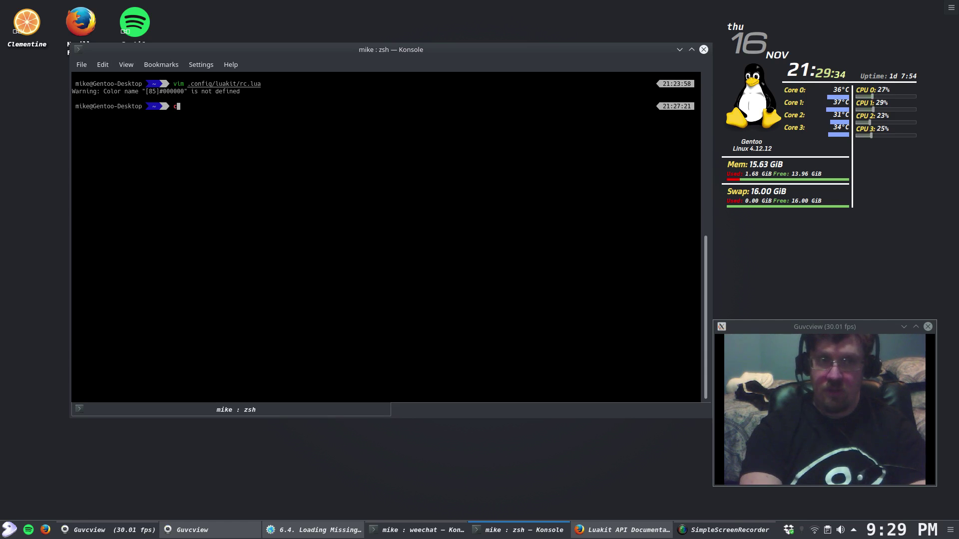
text(p)
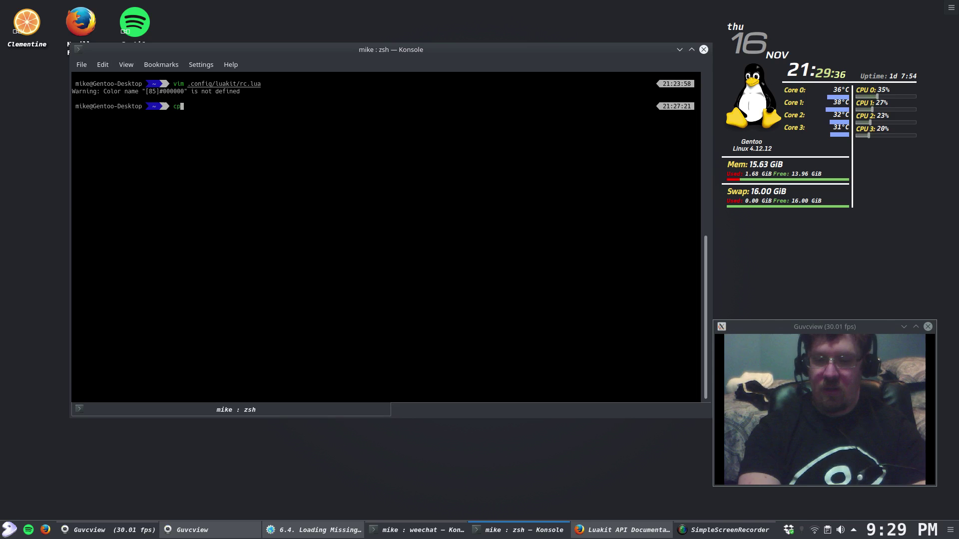
text( /etc/xd)
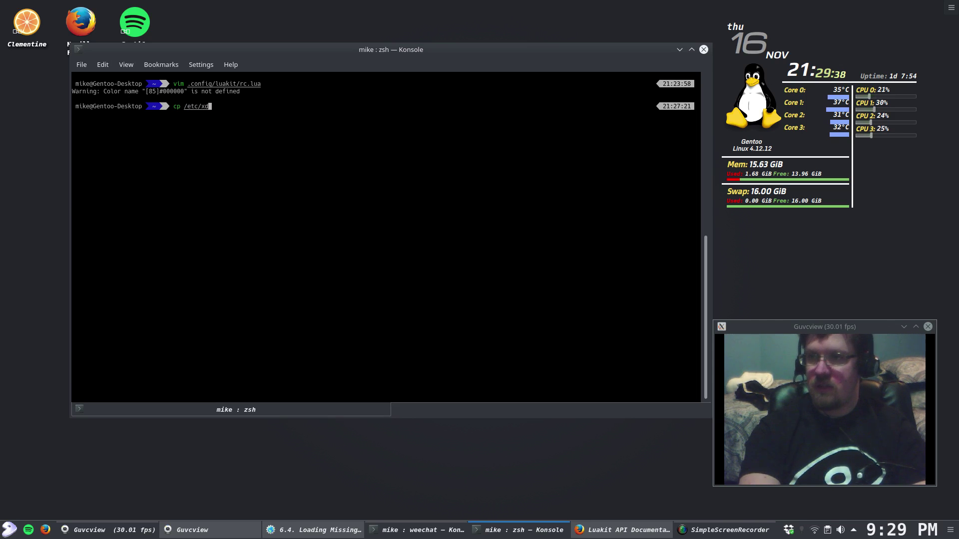
text(g/luakit/)
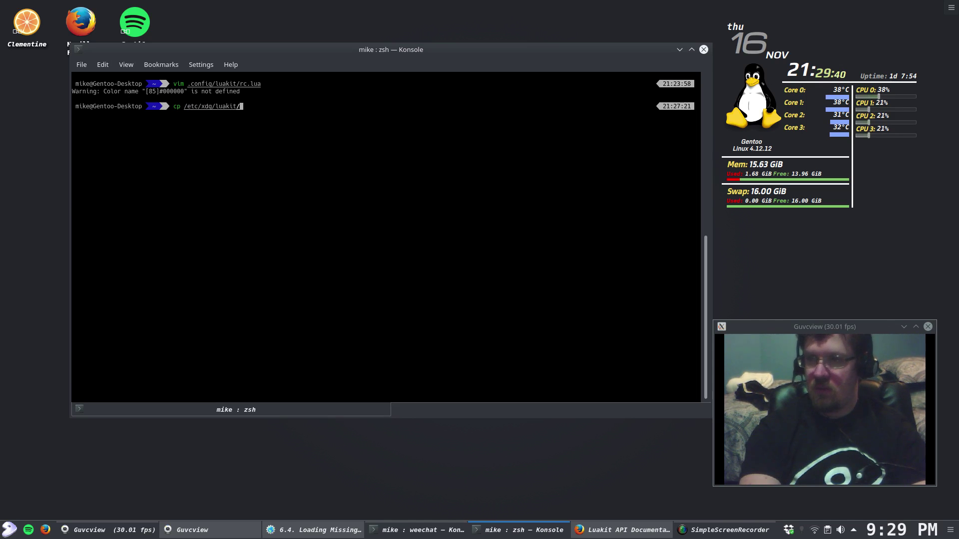
key(Tab)
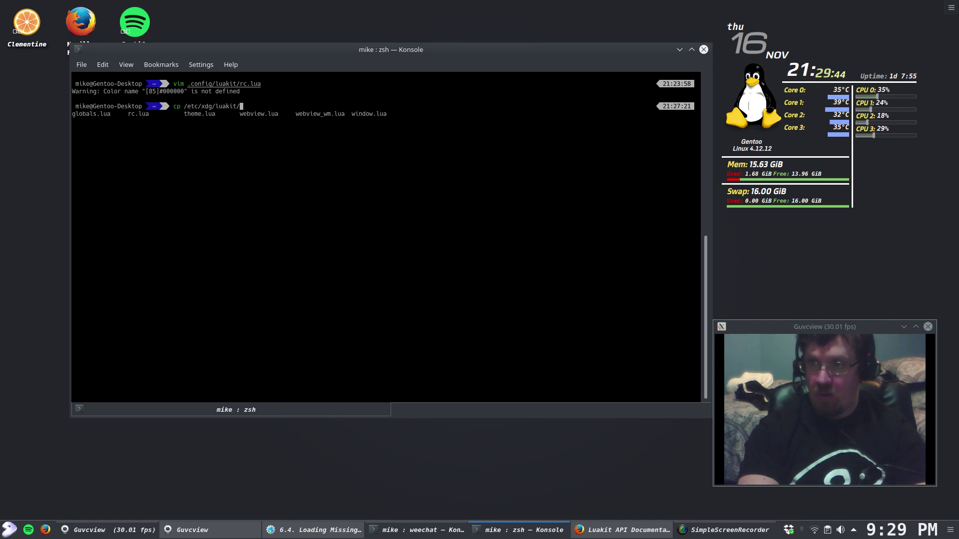
text(*)
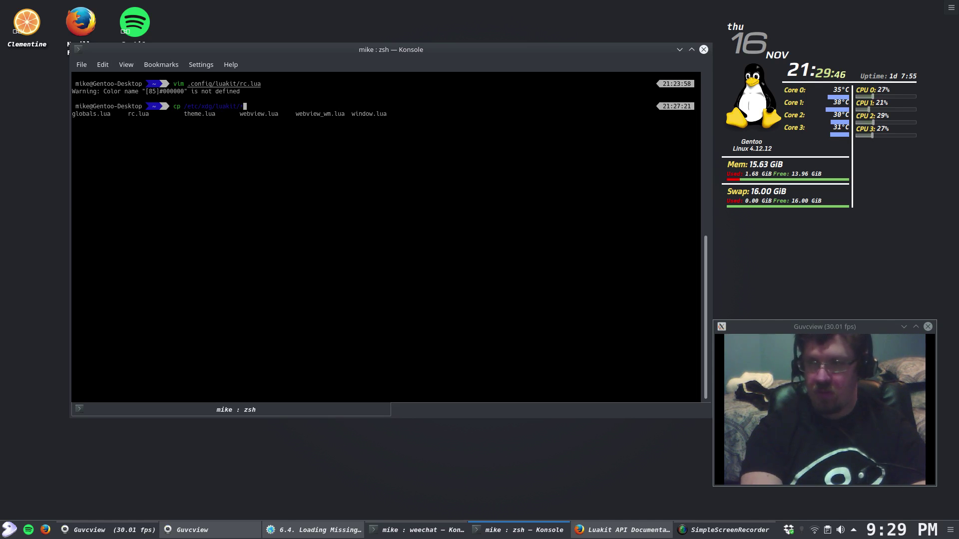
text( ~)
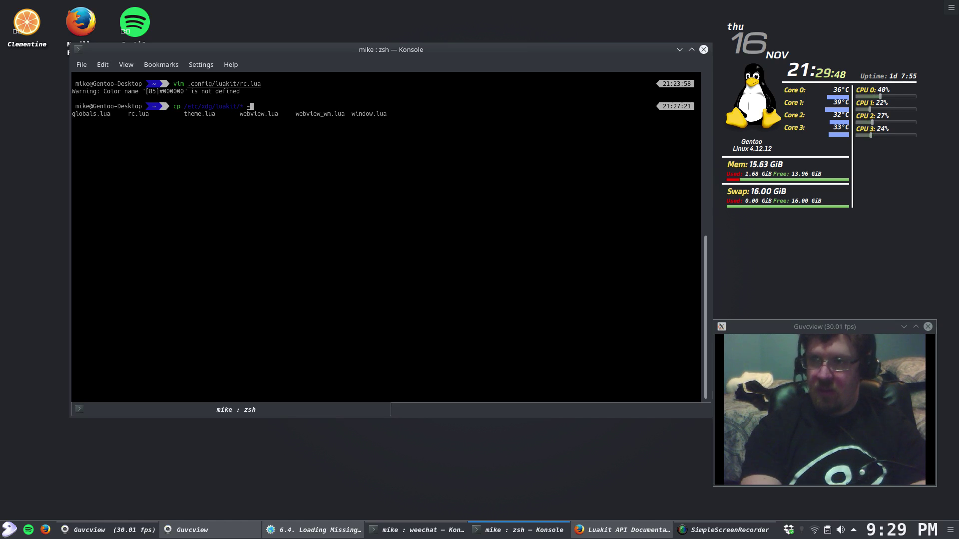
text(/.config/lu)
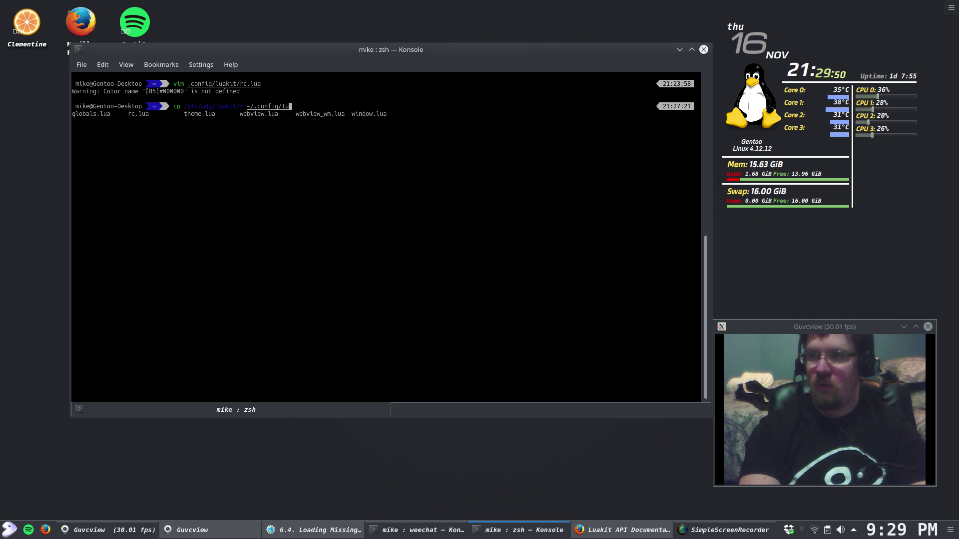
text(akit/)
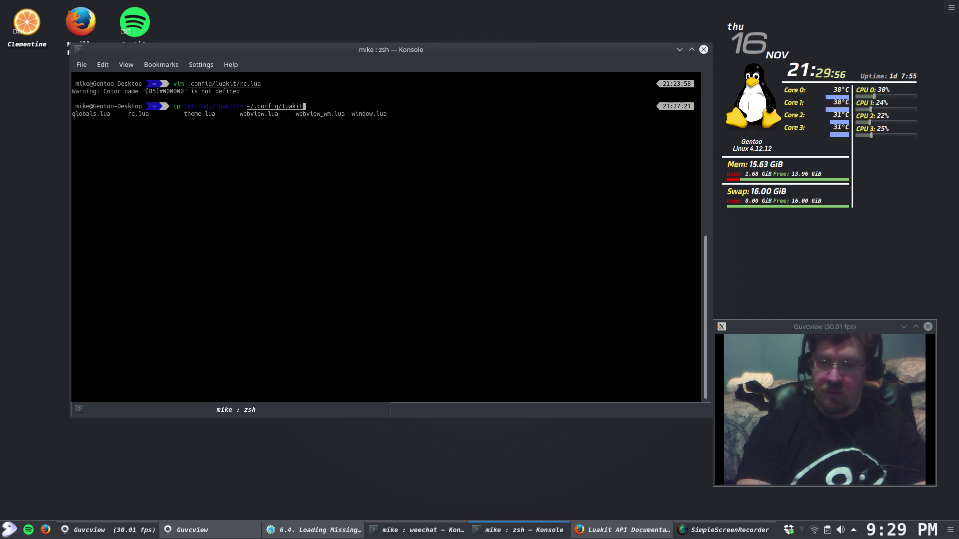
key(Return)
Step: Change into ~/.config/luakit and list the copied configuration files
text(cd .)
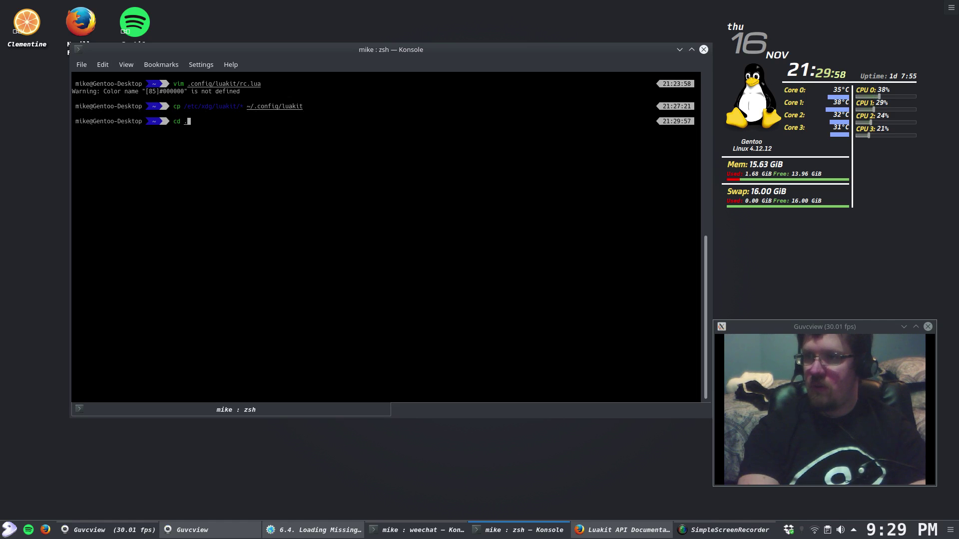
text(config/luakit/)
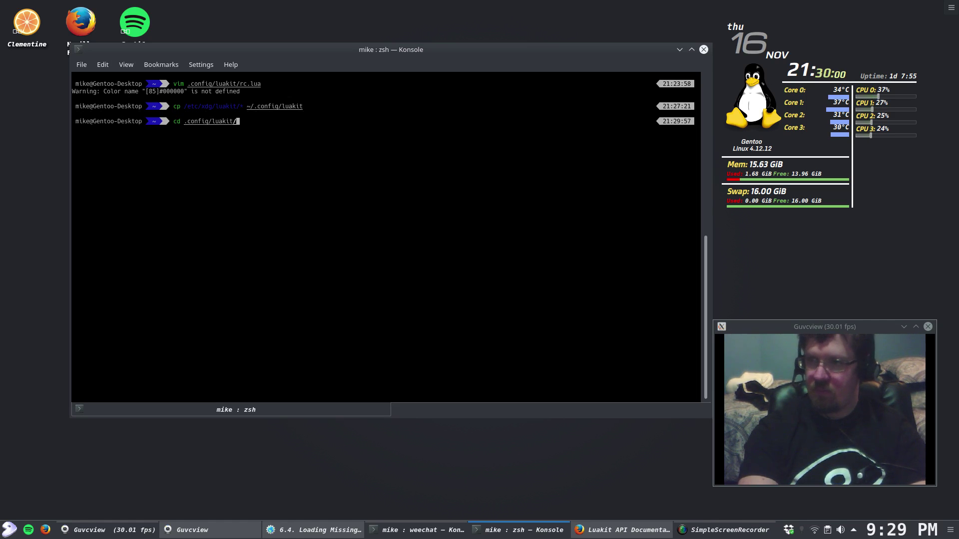
key(Return)
text(ls)
key(Return)
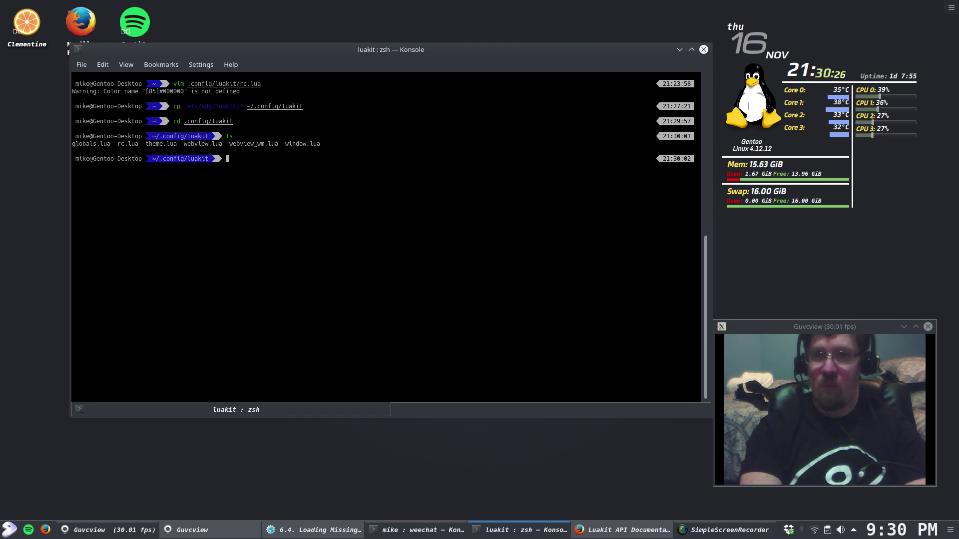
Step: Open globals.lua in vim using Tab completion
text(vim g)
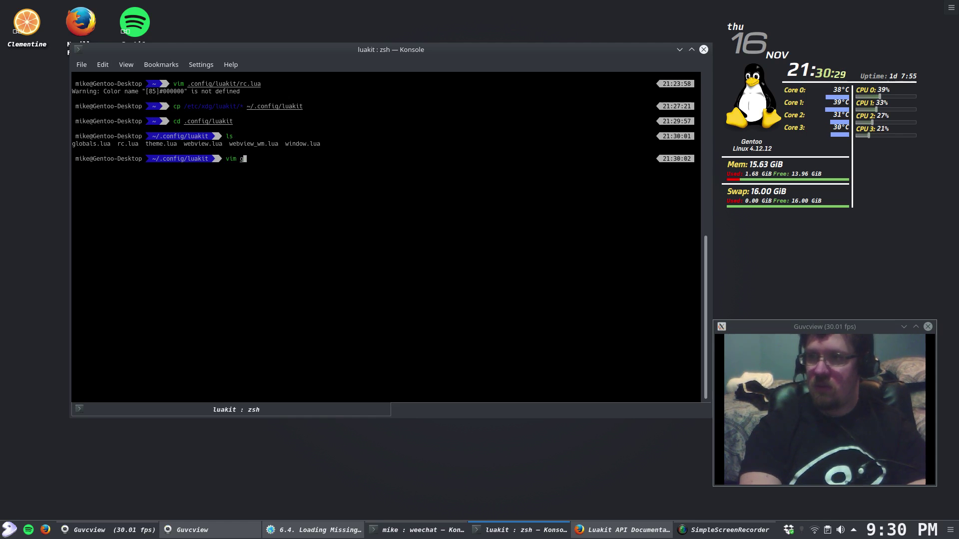
key(Tab)
key(Return)
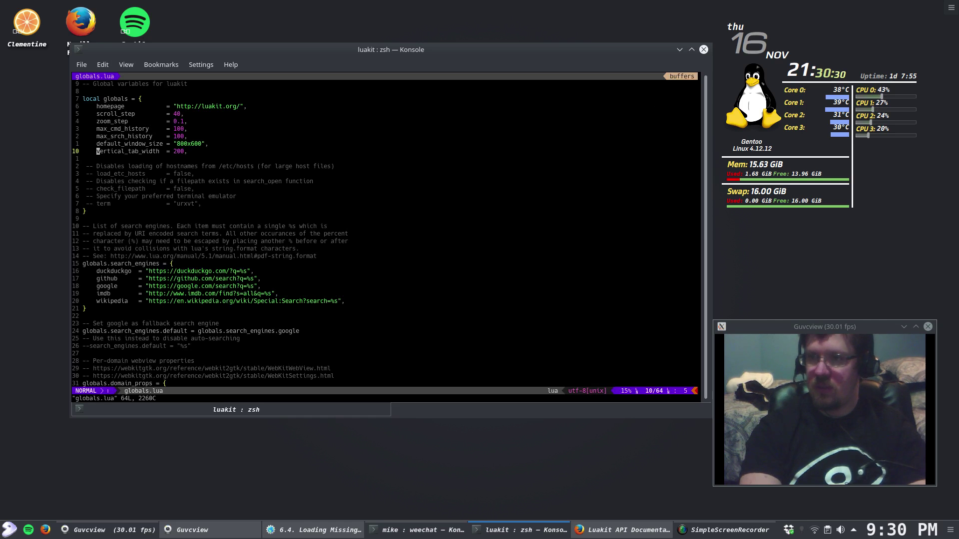
key(k)
key(k)
key(k)
key(k)
key(k)
key(k)
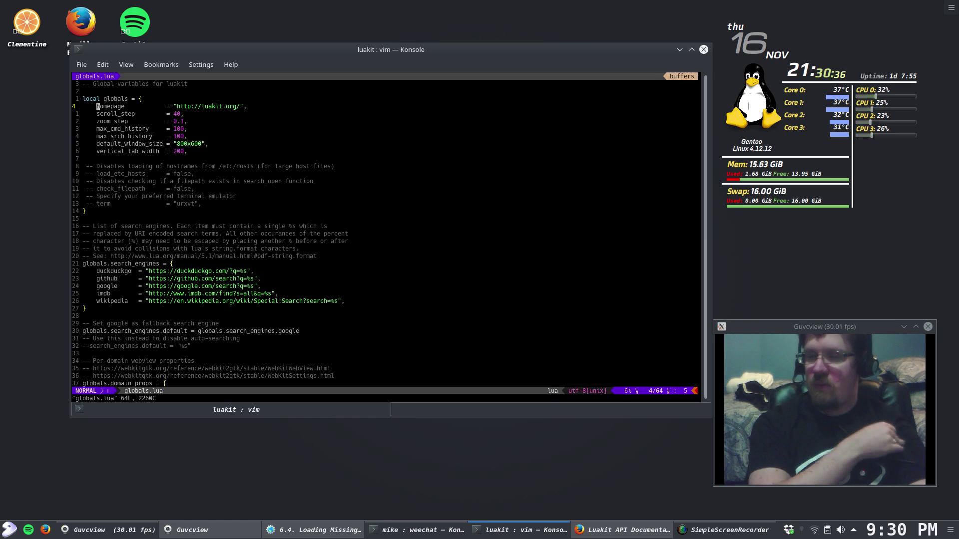
key(l)
key(l)
key(l)
key(l)
key(l)
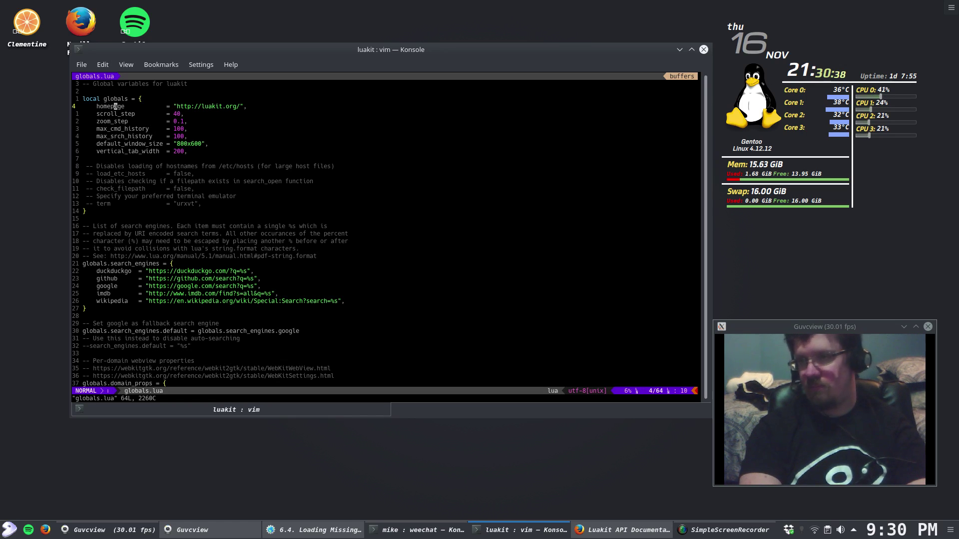
key(l)
key(l)
key(l)
key(l)
key(l)
key(l)
key(l)
key(l)
key(l)
key(l)
key(l)
key(l)
key(l)
key(l)
key(l)
key(l)
key(l)
key(l)
key(l)
key(l)
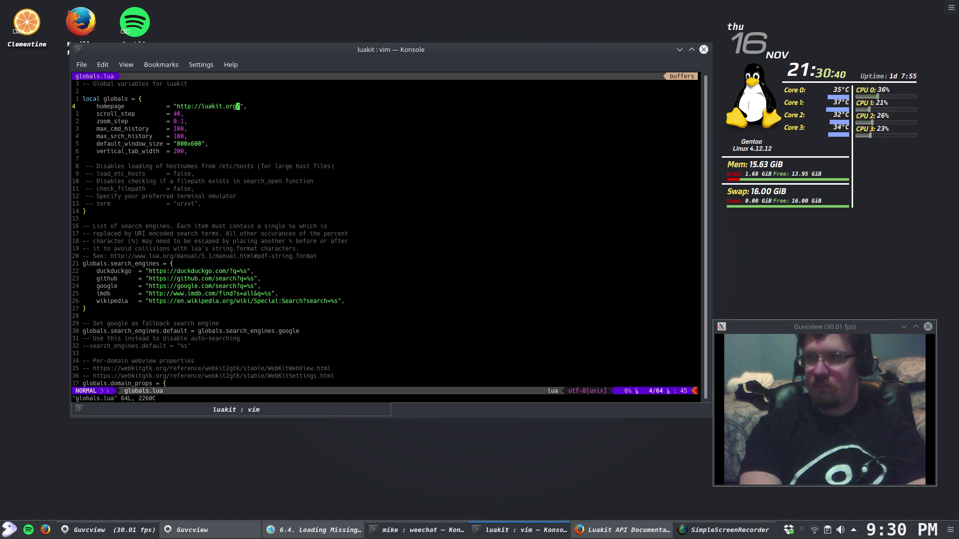
key(a)
key(BackSpace)
key(BackSpace)
key(BackSpace)
key(BackSpace)
key(BackSpace)
key(BackSpace)
key(BackSpace)
key(BackSpace)
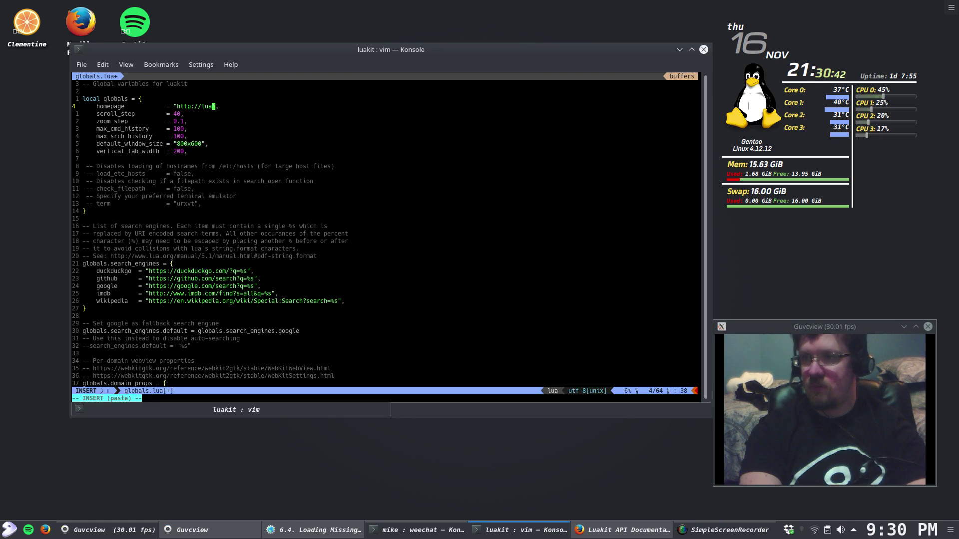
key(BackSpace)
key(BackSpace)
key(BackSpace)
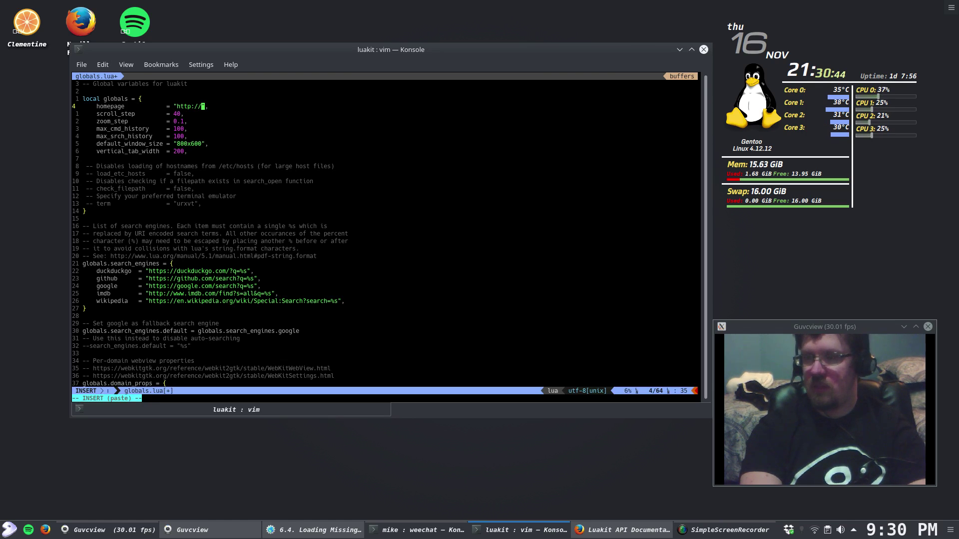
text(www.gento)
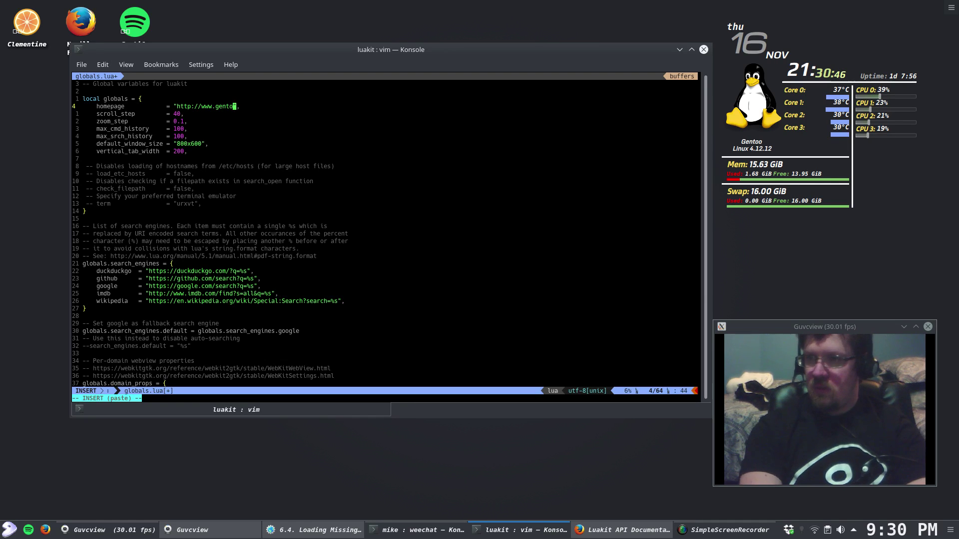
text(o.org)
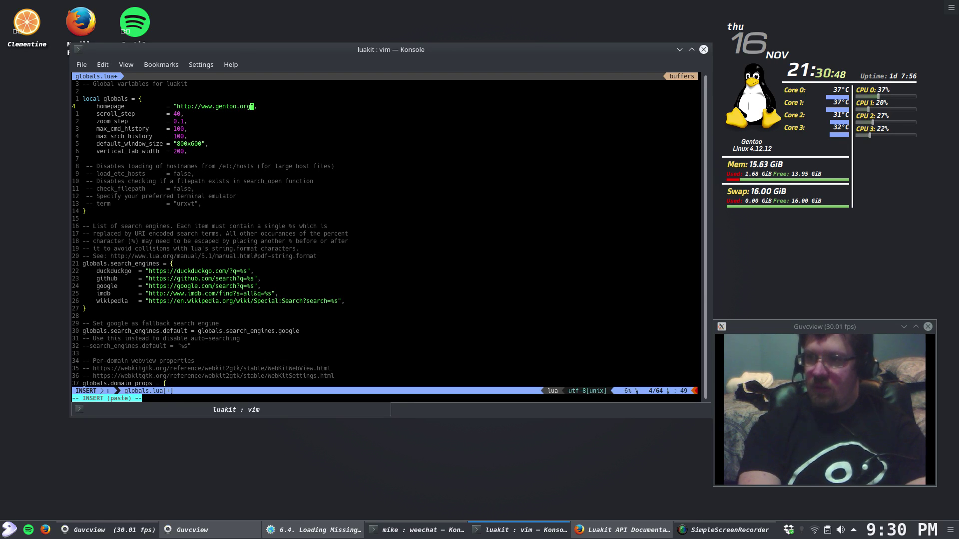
key(Escape)
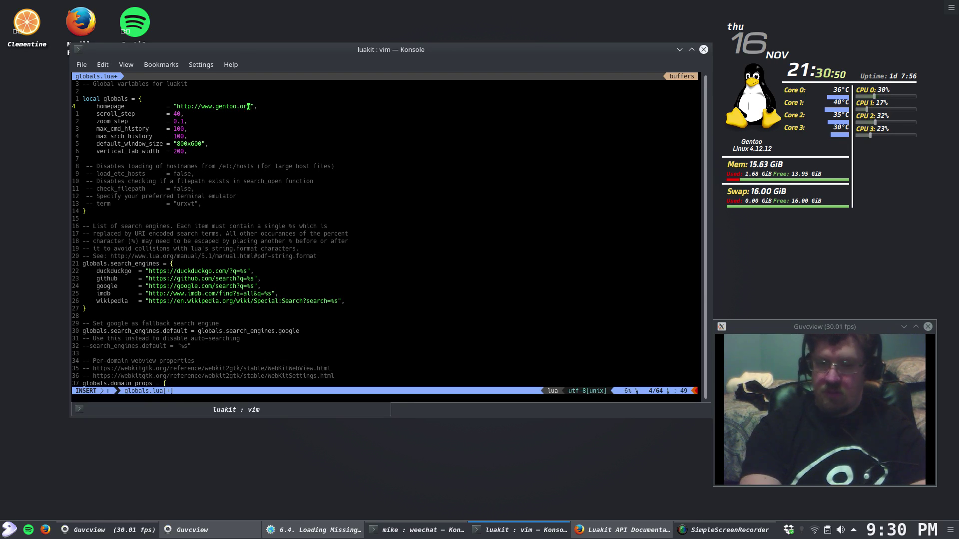
text(:w)
key(Return)
Step: Look through the search engine entries: duckduckgo, github, imdb and google
key(j)
key(j)
key(j)
key(j)
key(j)
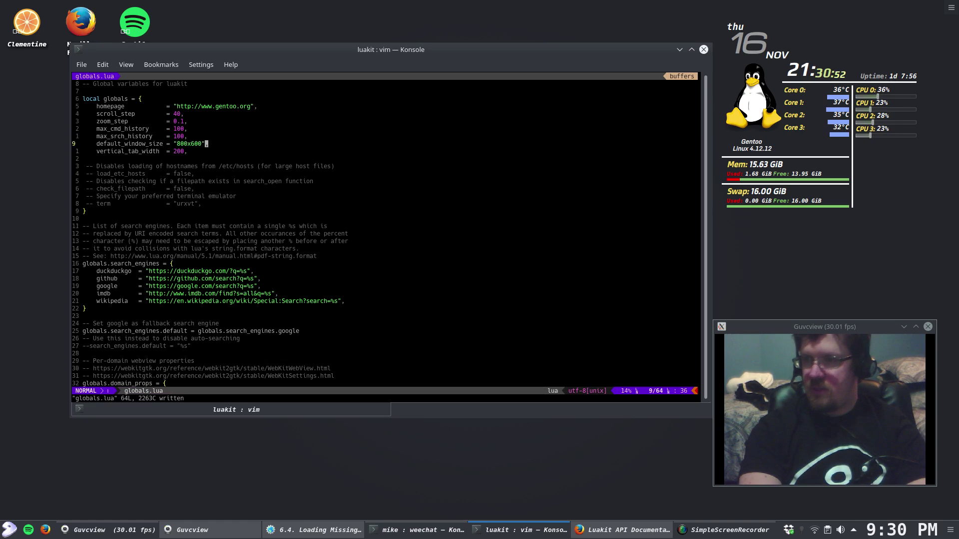
key(j)
key(j)
key(j)
key(j)
key(j)
key(j)
key(j)
key(j)
key(j)
key(j)
key(j)
key(j)
key(j)
key(j)
key(j)
key(j)
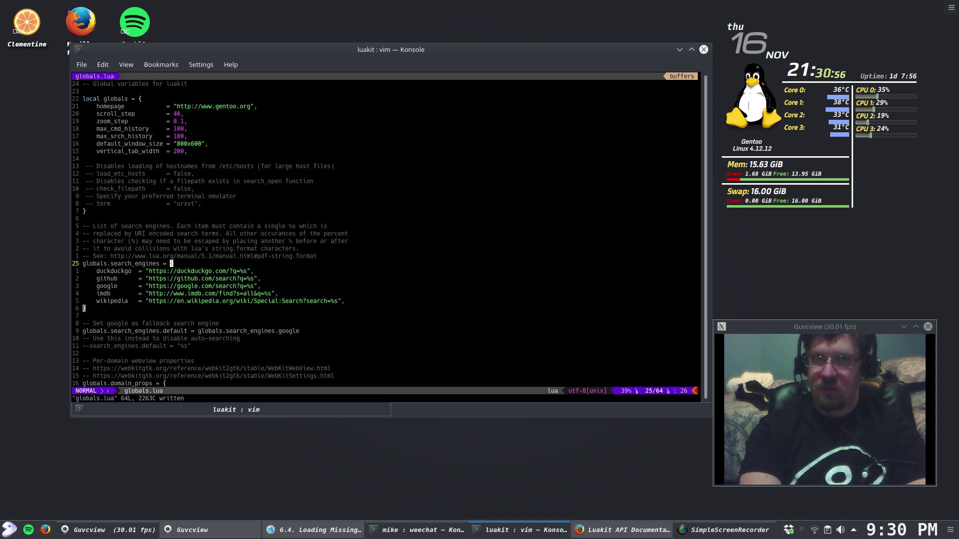
key(j)
key(f)
key(quotedbl)
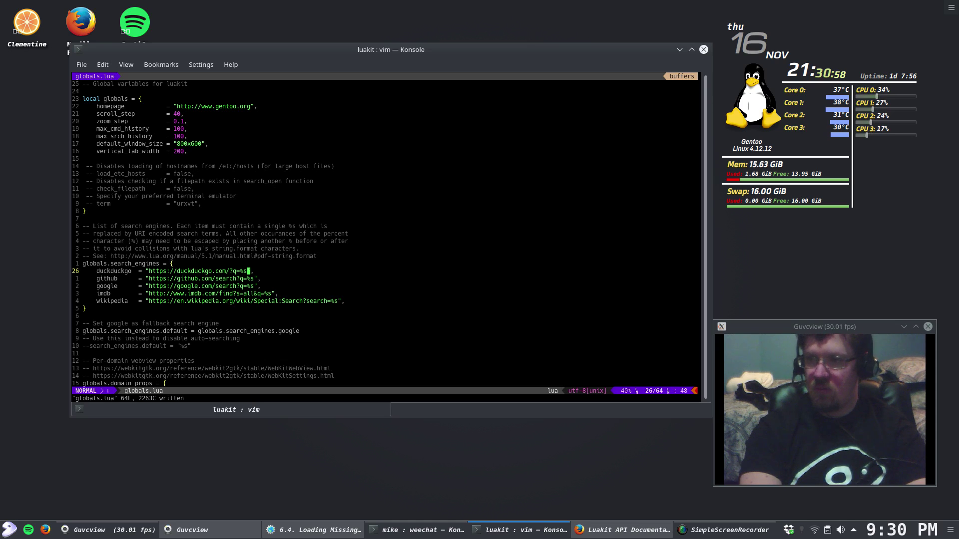
key(j)
key(j)
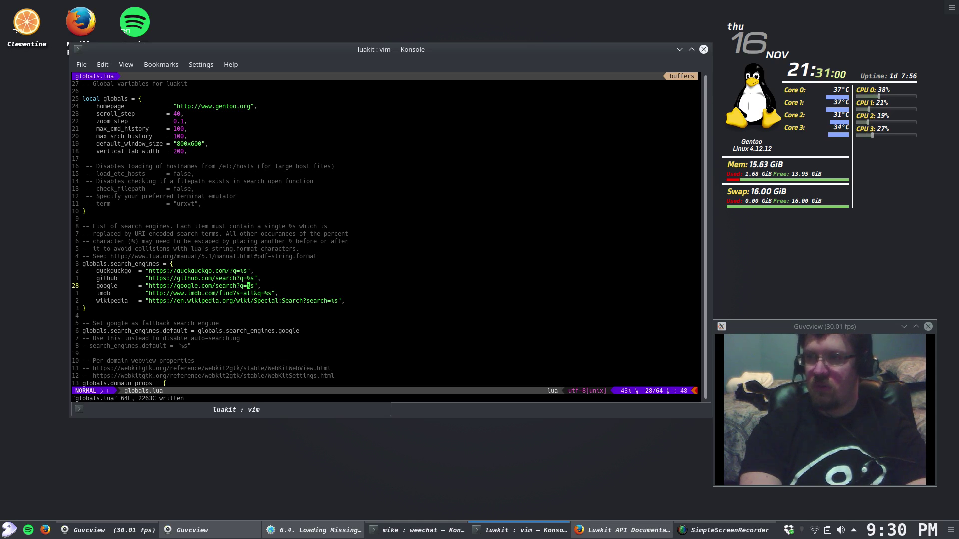
key(j)
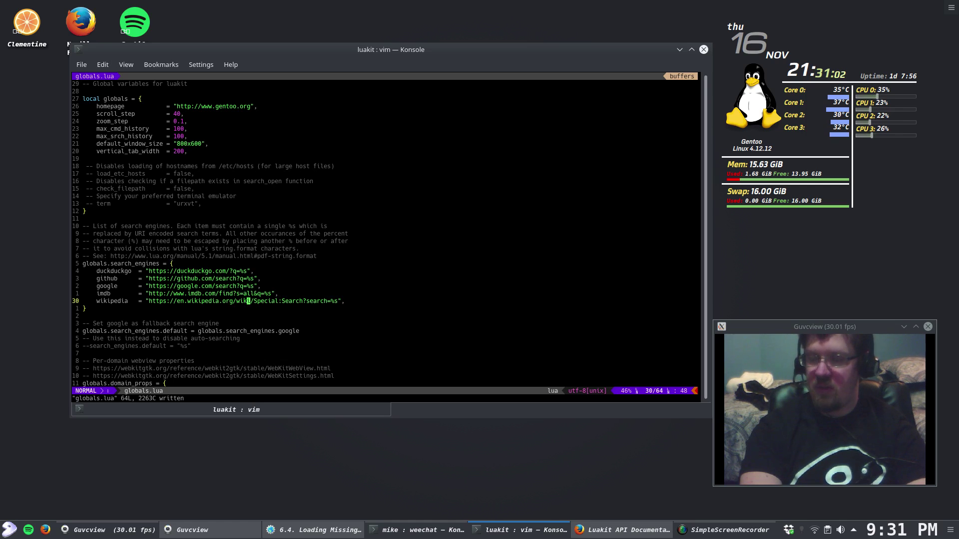
key(k)
key(k)
key(k)
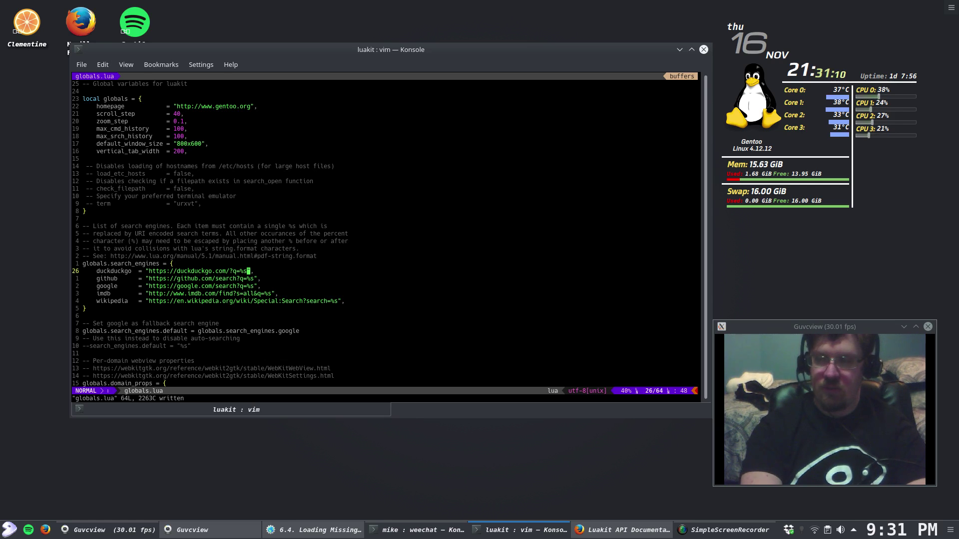
key(j)
key(j)
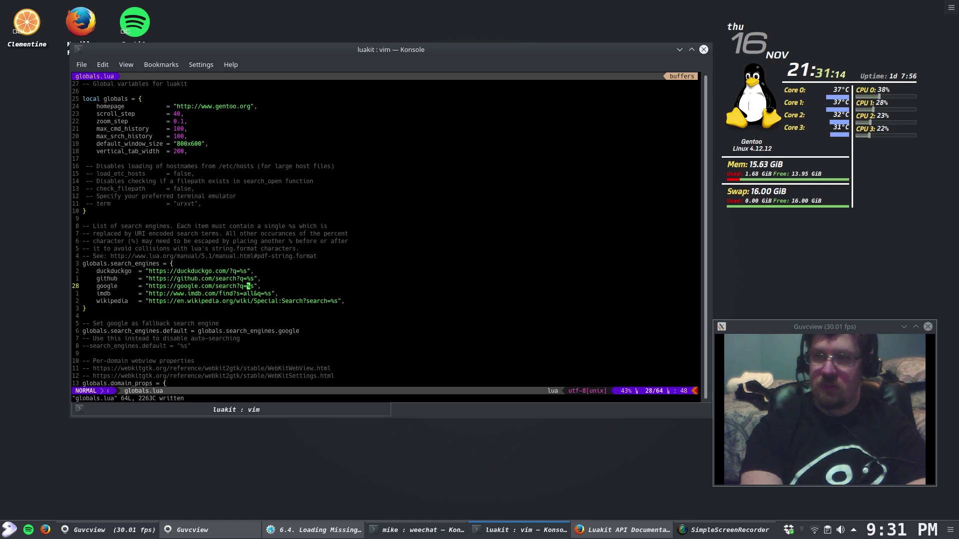
key(k)
key(k)
key(k)
key(k)
key(k)
key(k)
key(k)
key(k)
key(k)
key(k)
key(k)
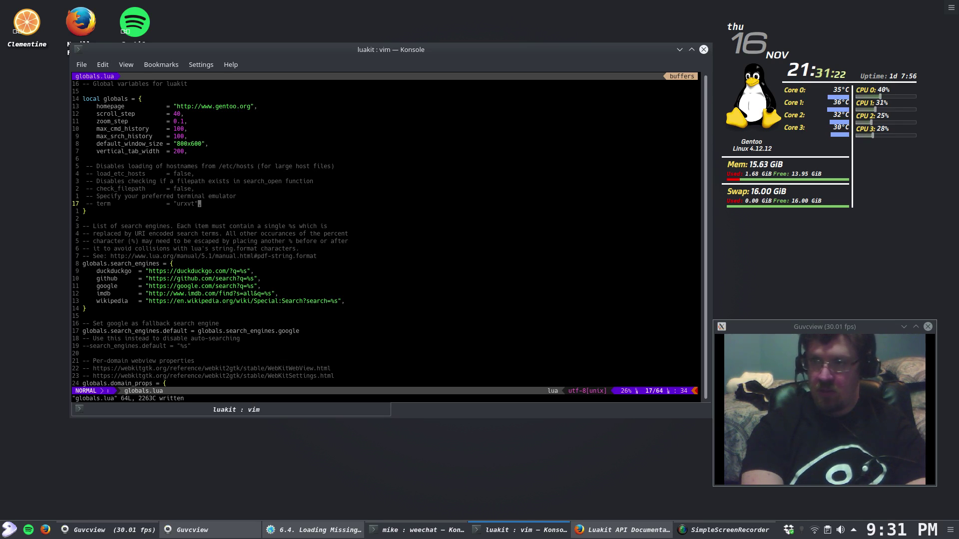
Step: Delete the comment marker to enable term = "urxvt"
key(h)
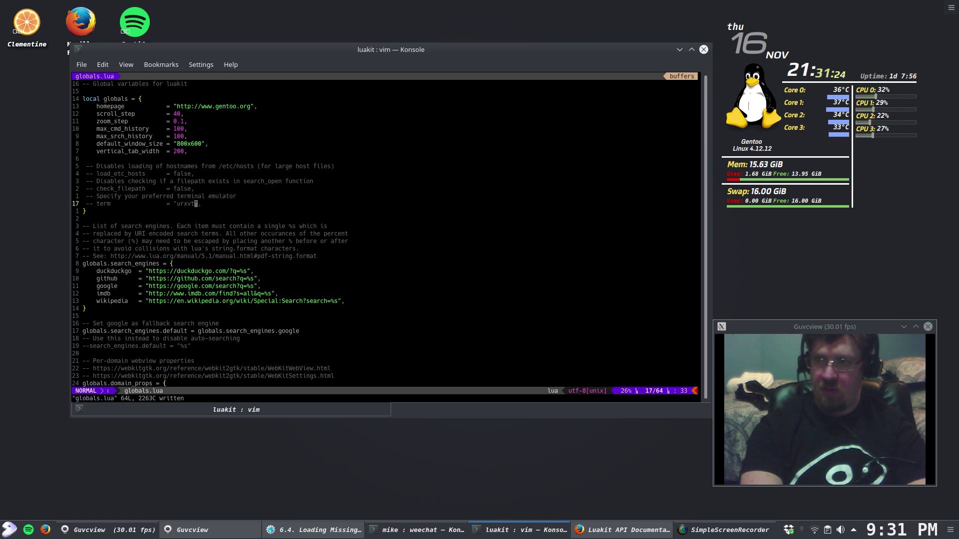
key(h)
key(h)
key(h)
key(h)
key(h)
key(h)
key(h)
key(h)
key(h)
key(h)
key(h)
key(h)
key(h)
key(h)
key(h)
key(h)
key(h)
key(h)
key(h)
key(h)
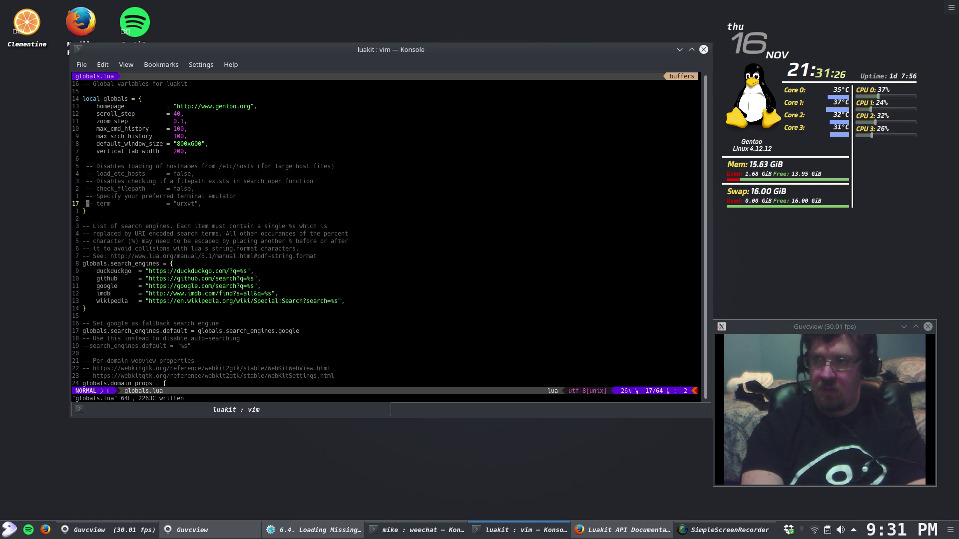
key(x)
key(x)
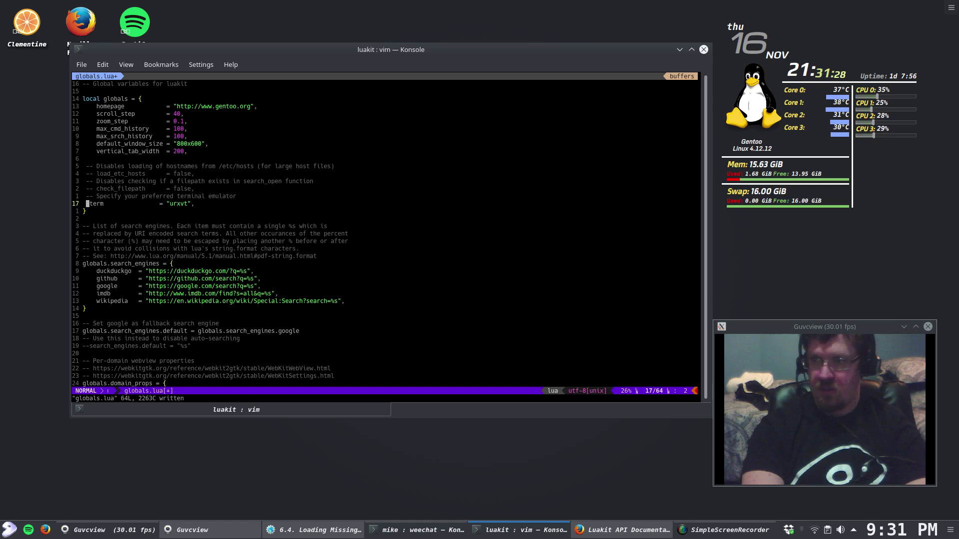
key(k)
key(k)
key(k)
key(k)
key(k)
key(k)
key(k)
key(k)
key(k)
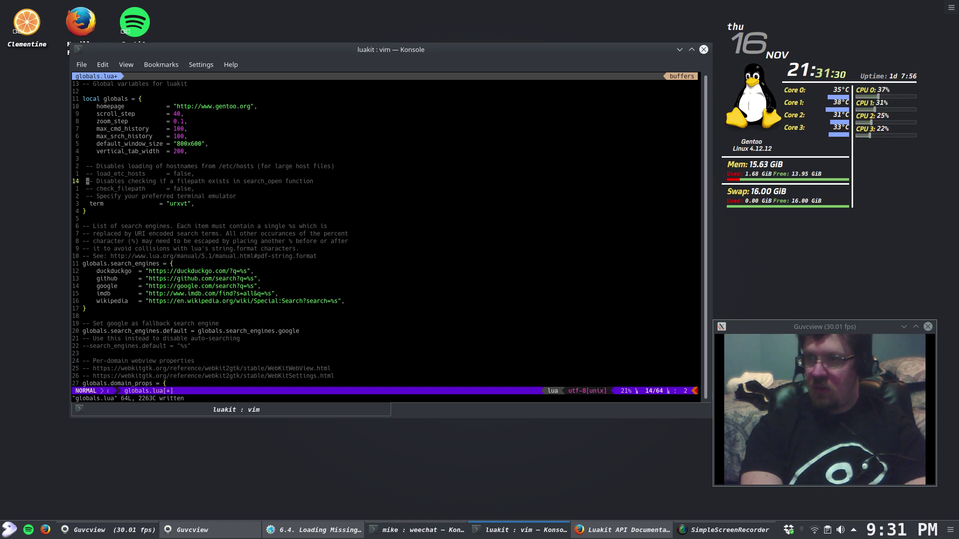
key(j)
key(j)
key(k)
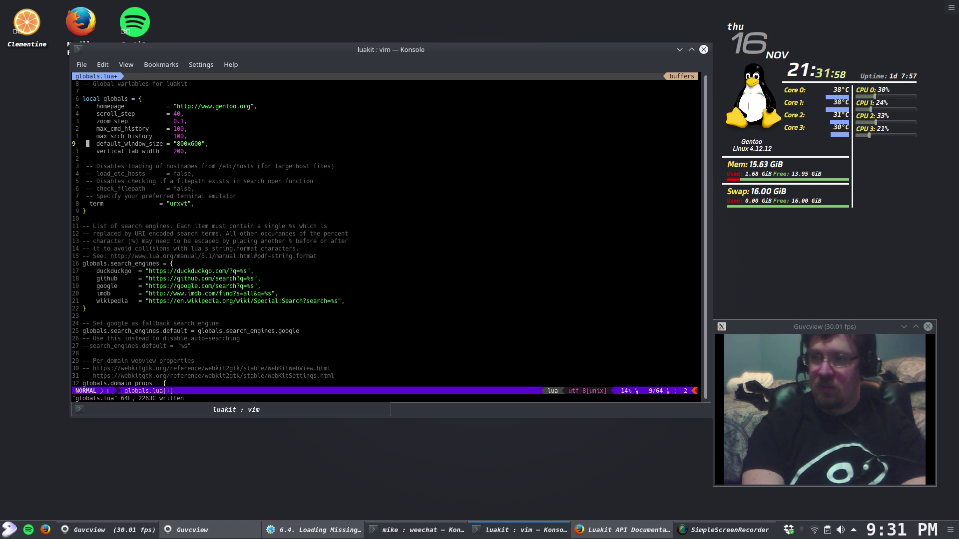
Step: Save globals.lua with :w and quit vim with :q
text(:w)
key(Return)
text(:q)
key(Return)
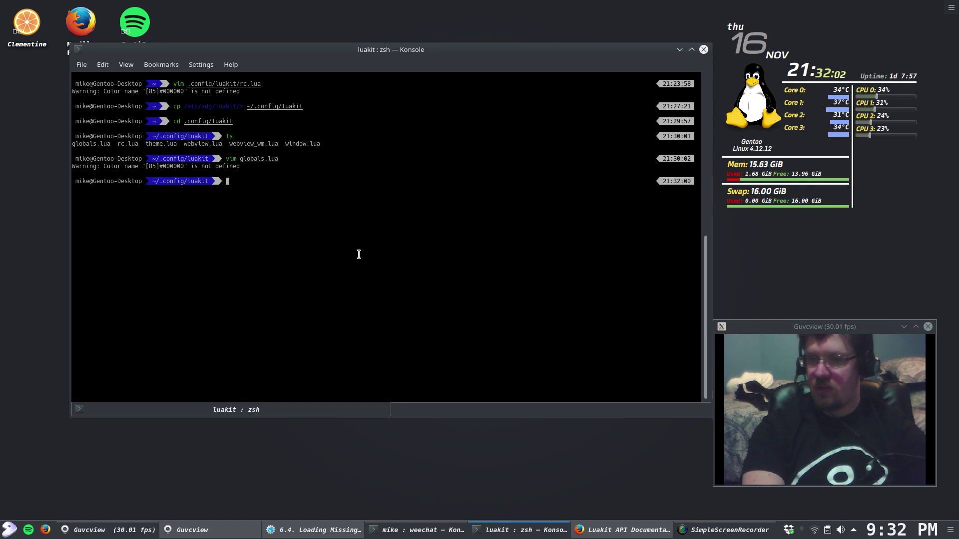
click(8, 530)
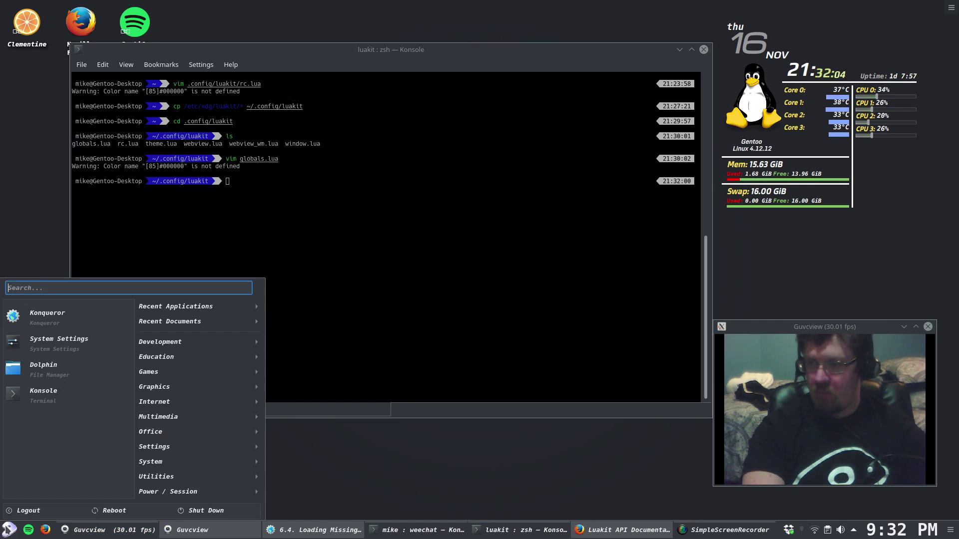
text(lua)
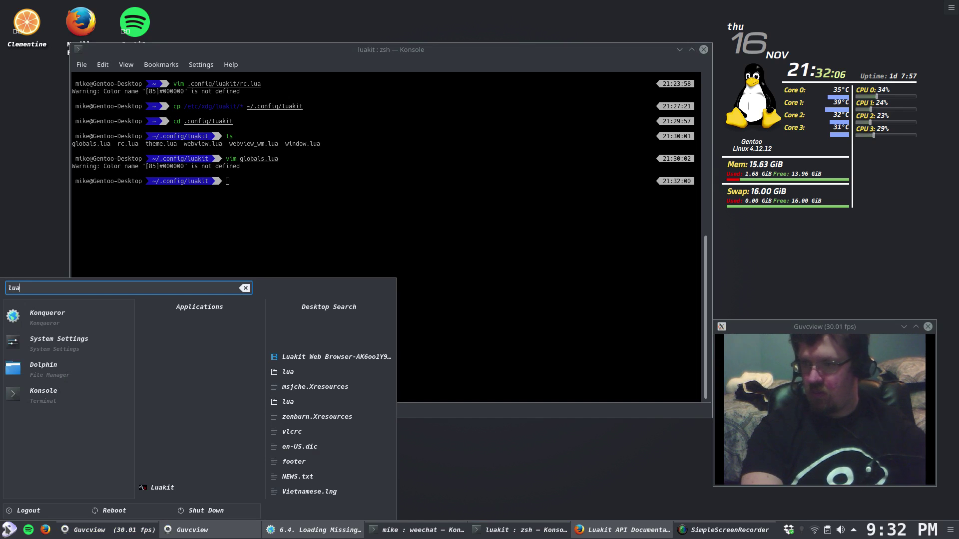
click(147, 492)
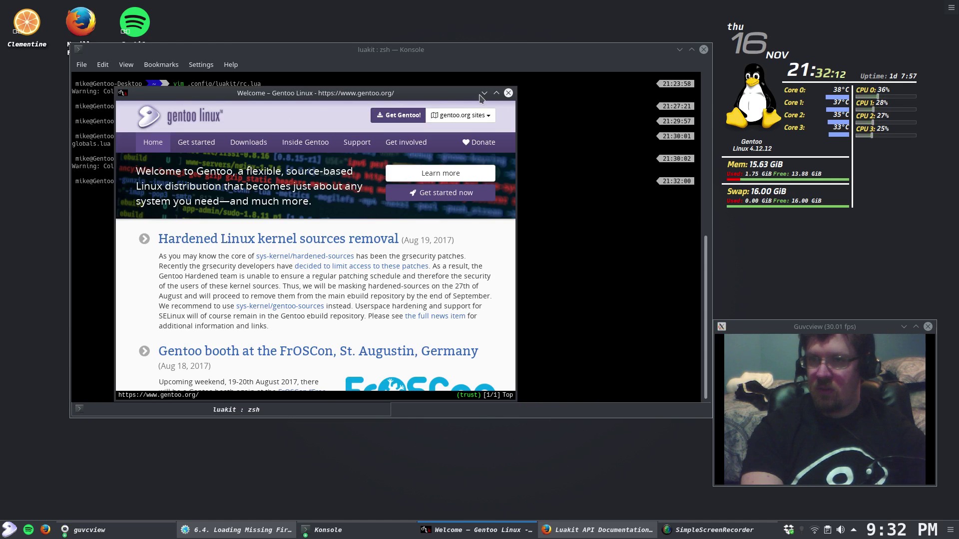
click(509, 93)
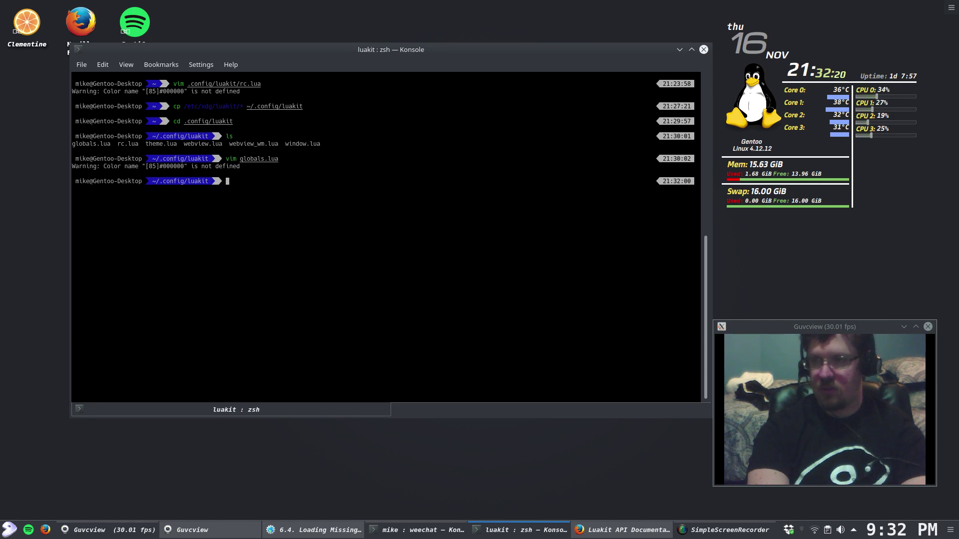
Step: Open rc.lua in vim
text(vim rc.lua)
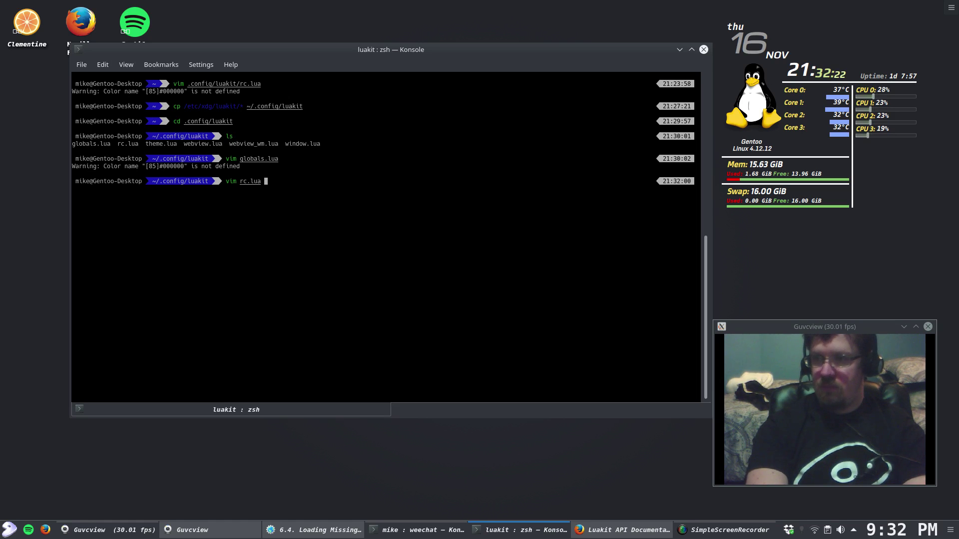
key(Return)
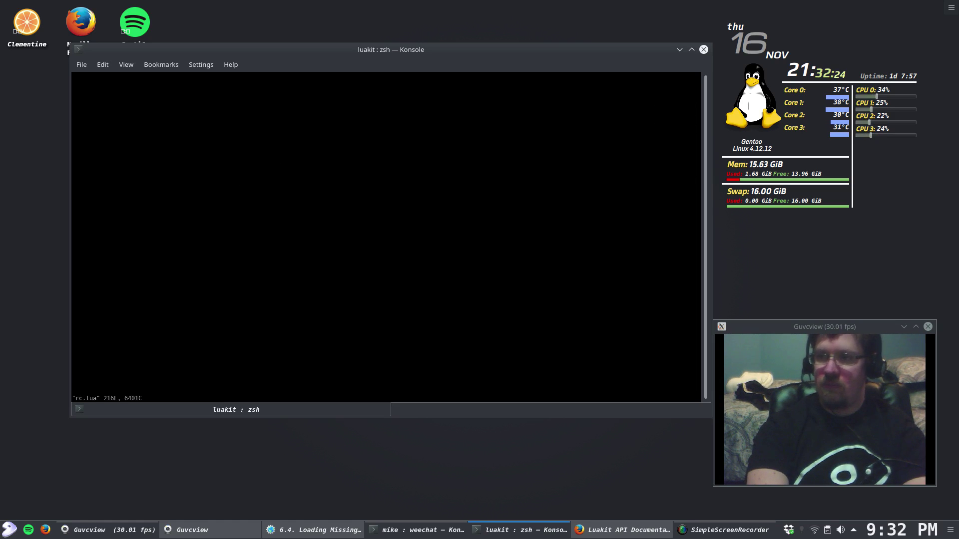
text(/fo)
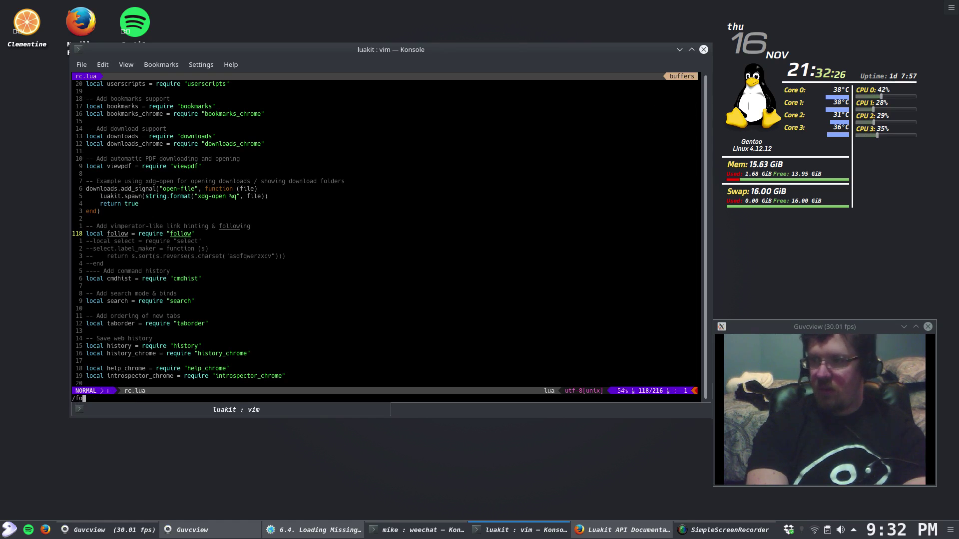
key(BackSpace)
key(BackSpace)
key(BackSpace)
key(BackSpace)
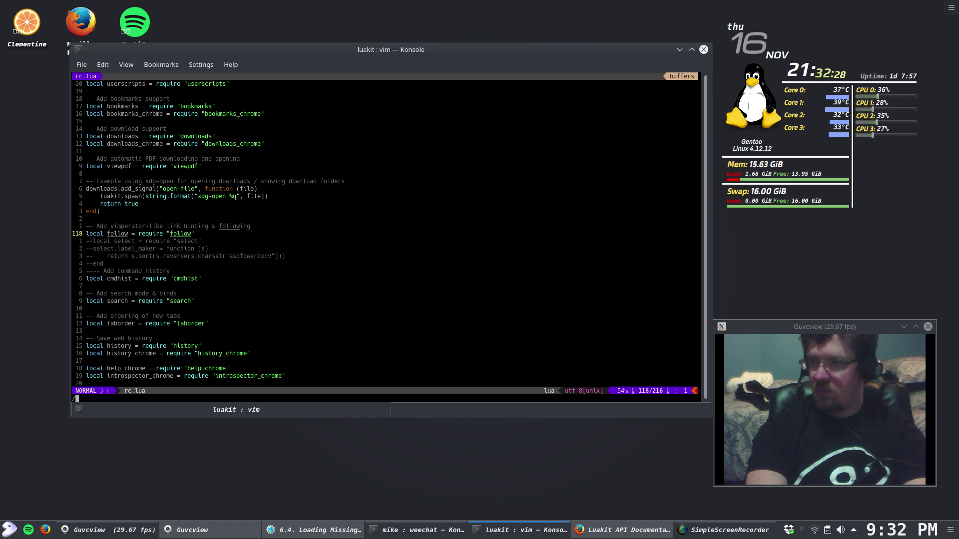
Step: Search rc.lua for 'follow' and land on the follow require line 118
key(shift+g)
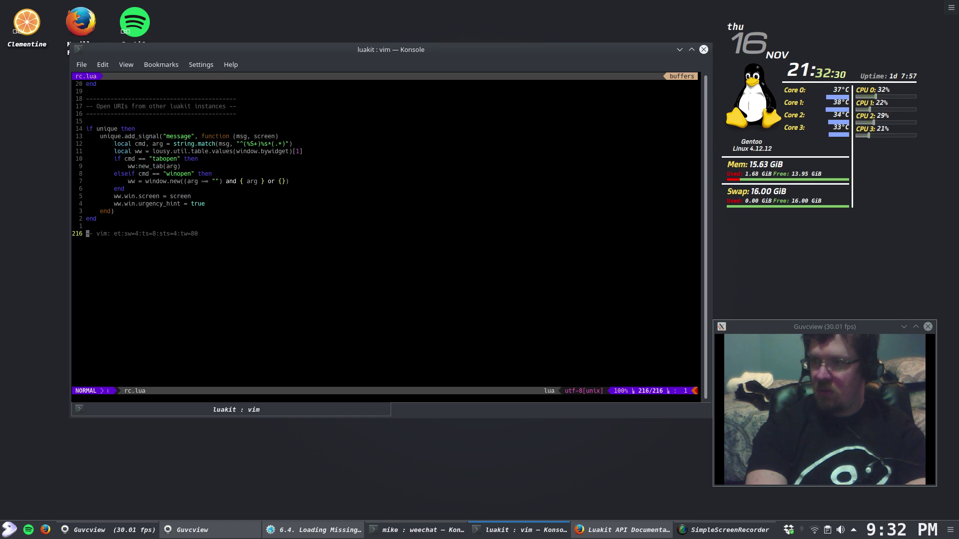
key(g)
key(g)
key(slash)
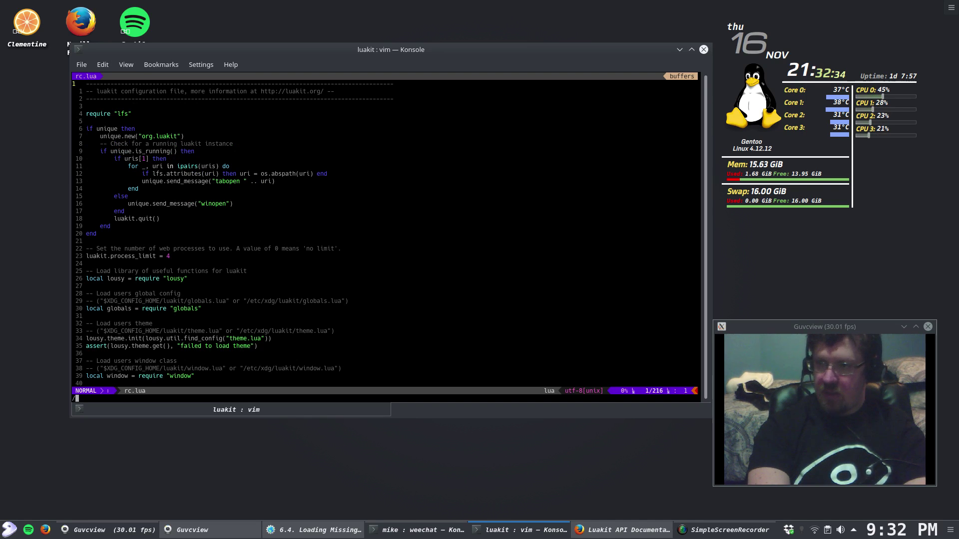
text(follow)
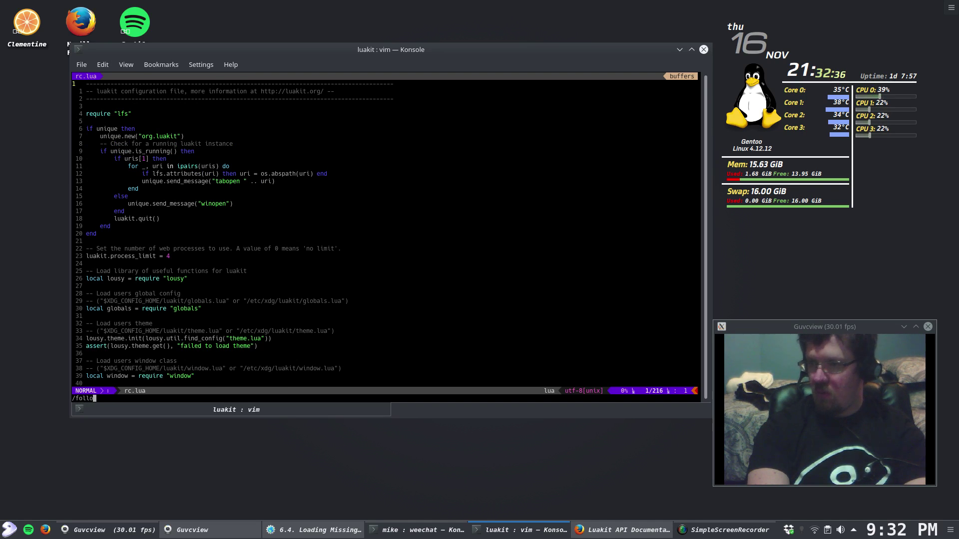
key(Return)
key(j)
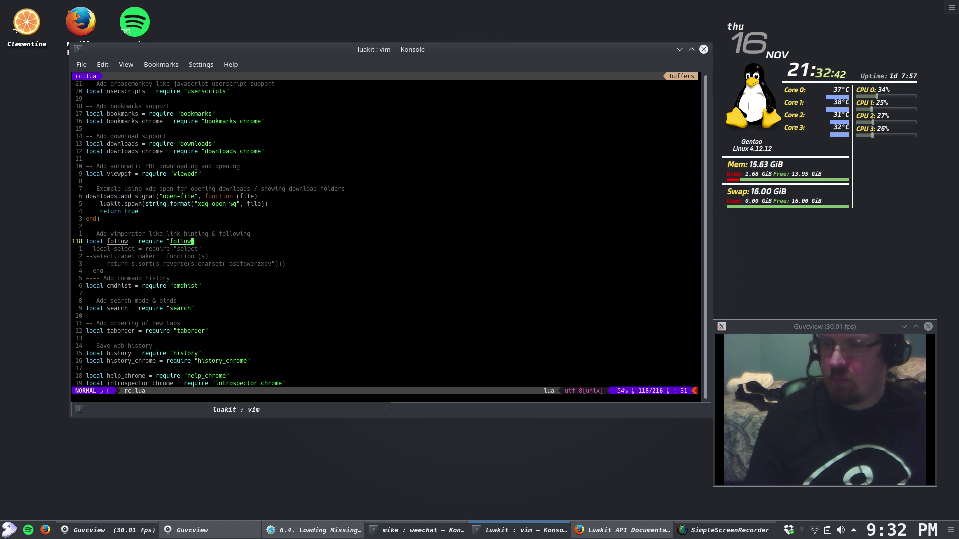
Step: Select the custom label_maker hint example in the Firefox follow docs, then return to Konsole
click(621, 530)
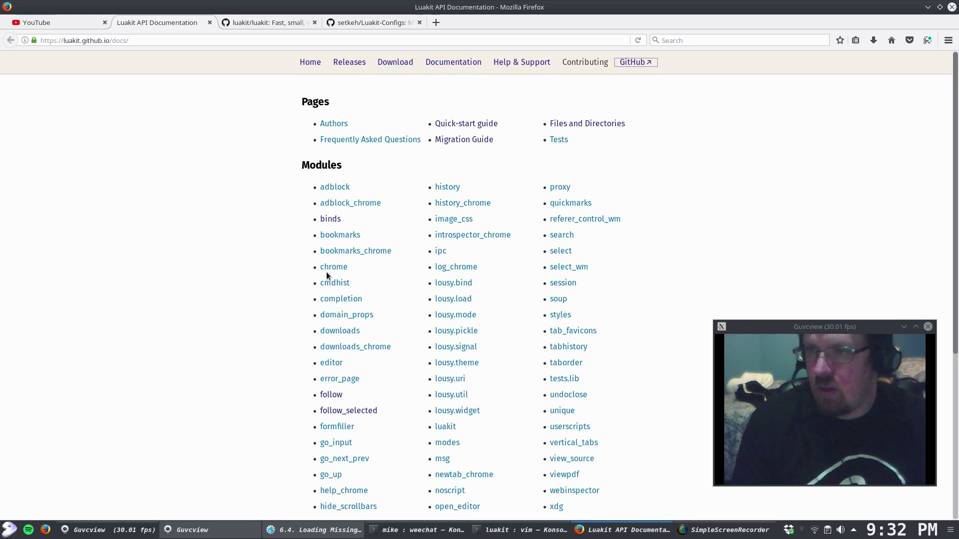
click(336, 395)
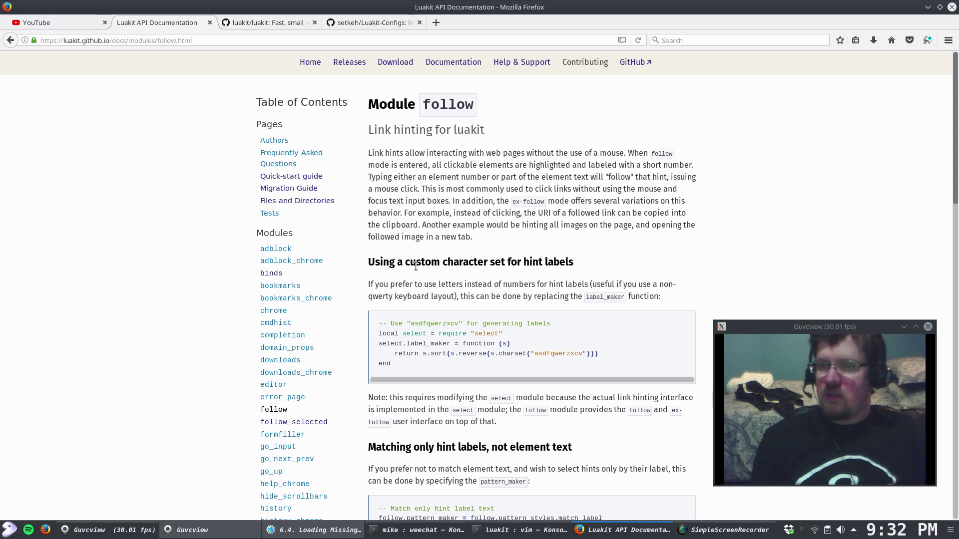
drag(421, 262, 568, 263)
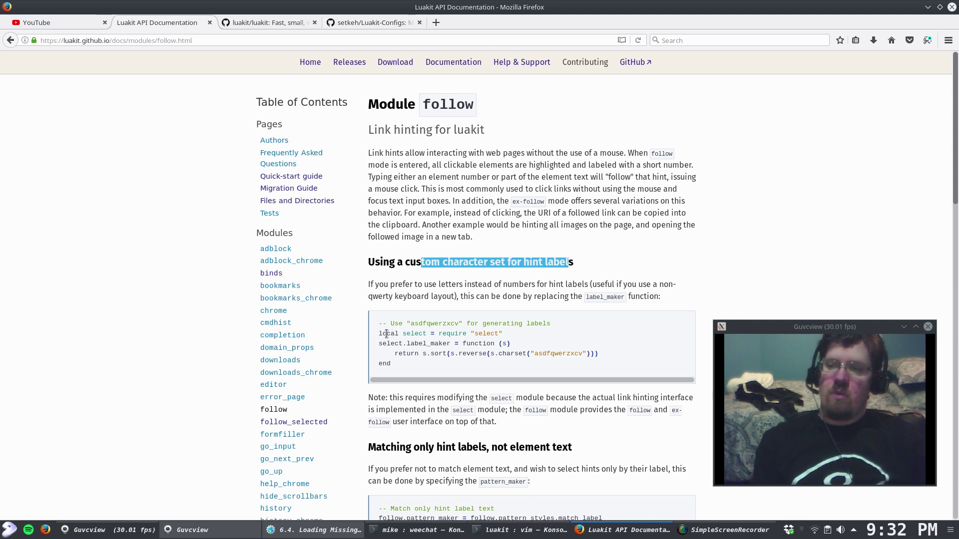
drag(378, 334, 392, 364)
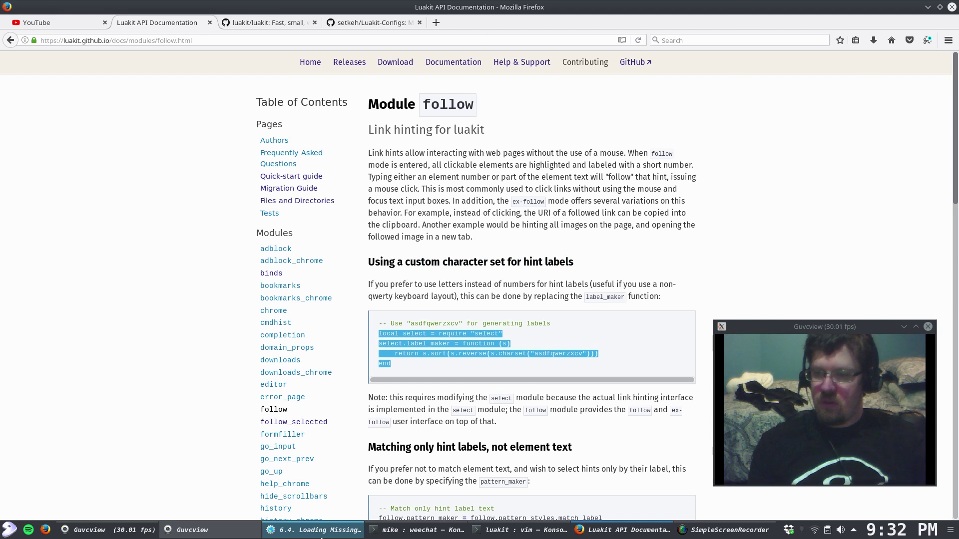
click(519, 530)
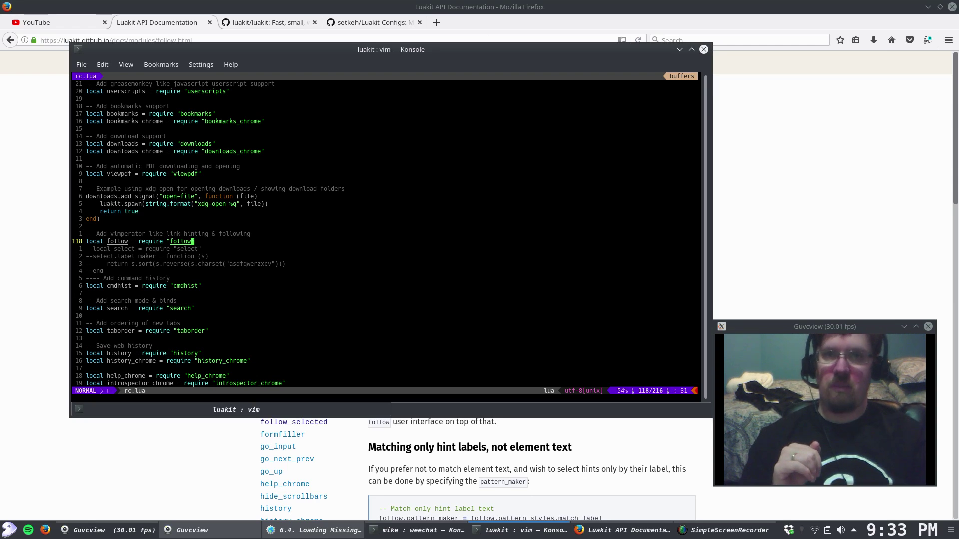
Step: Visually select the commented select block and strip one dash per line with :norm ^x
key(j)
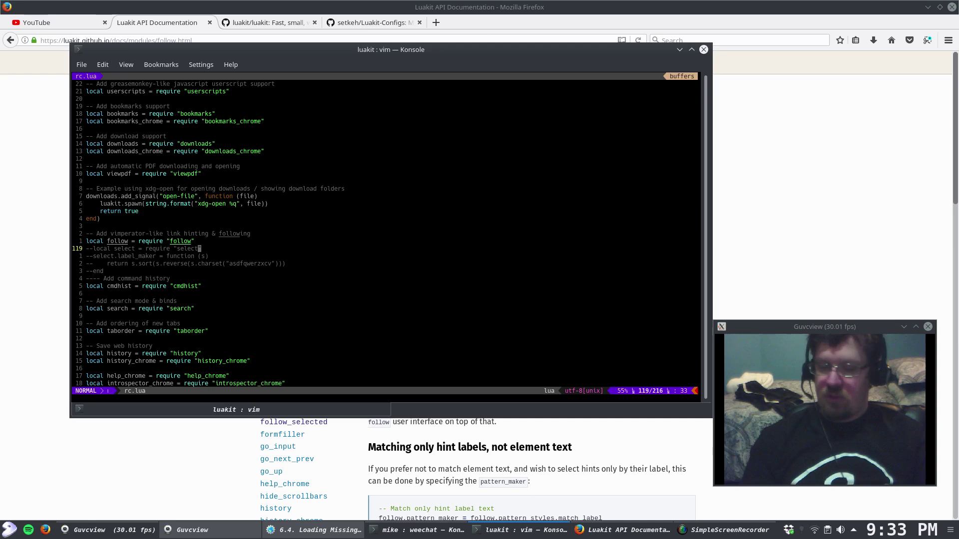
key(0)
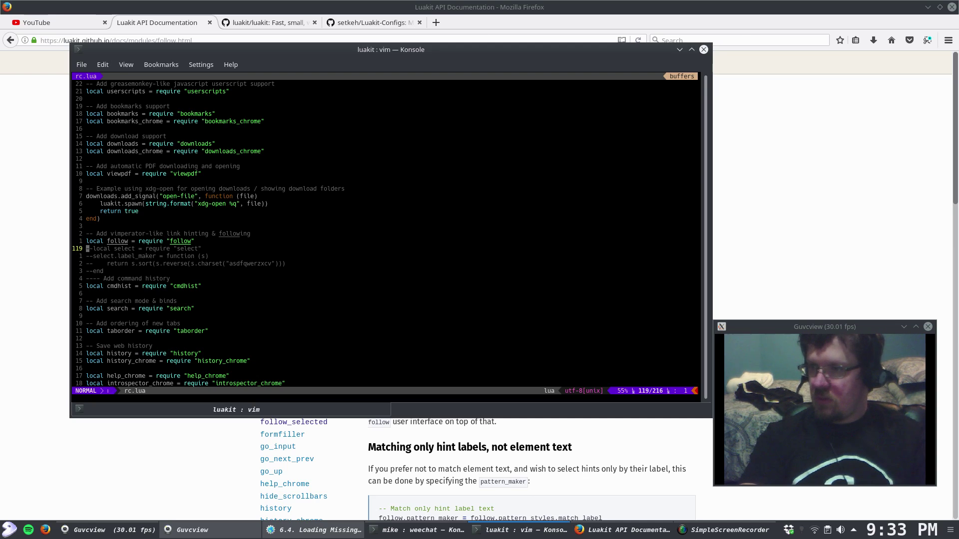
key(v)
key(j)
key(j)
key(j)
key(j)
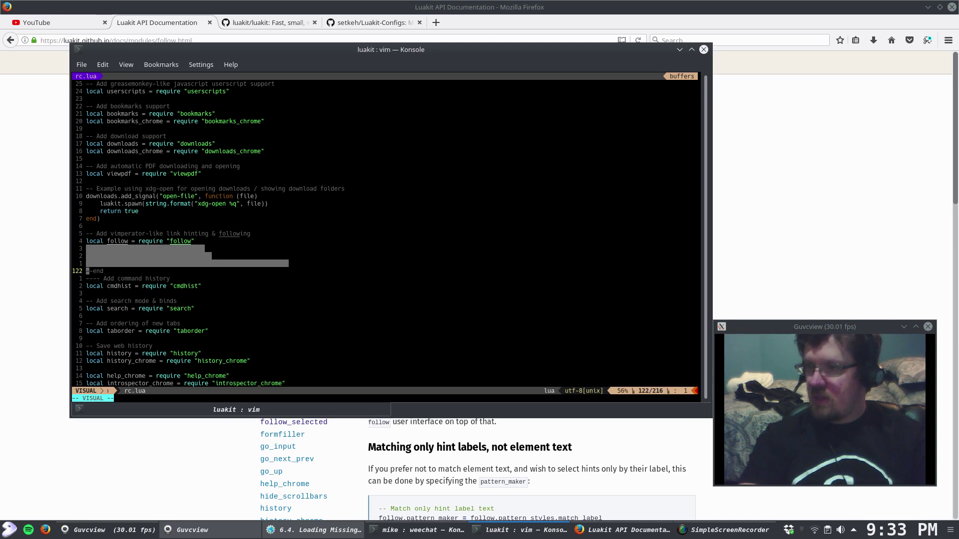
text(:norm ^x)
key(Return)
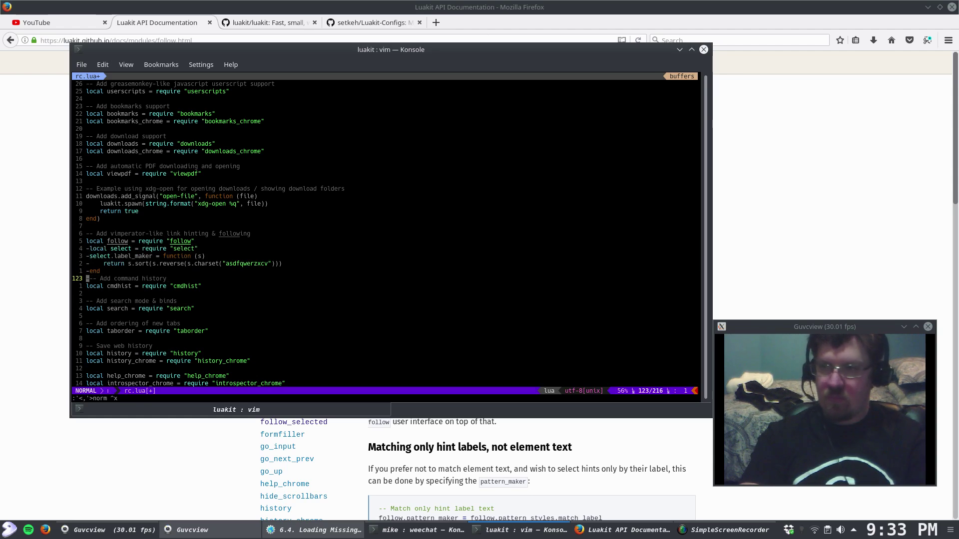
Step: Remove the remaining dashes from the local select, label_maker, return and end lines
key(k)
key(k)
key(k)
key(k)
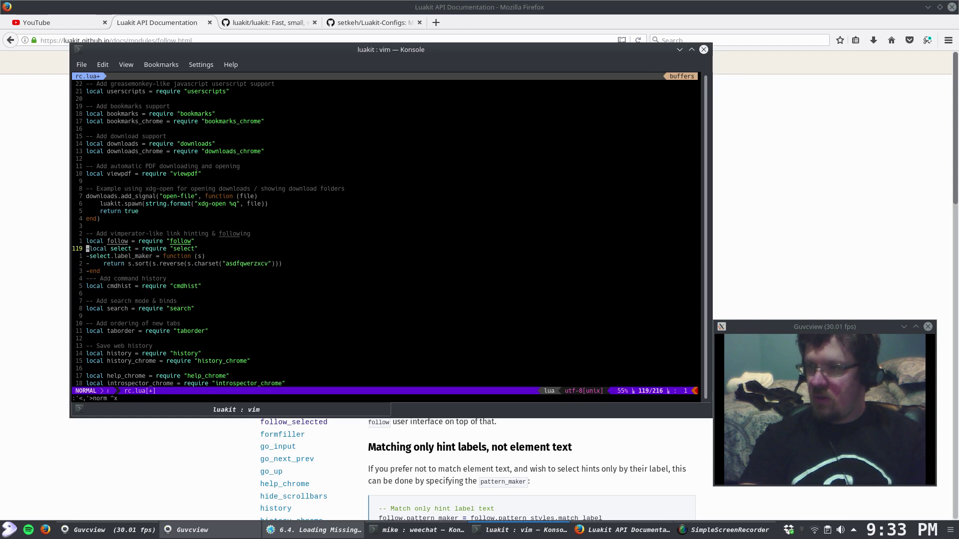
key(x)
key(j)
key(x)
key(j)
key(j)
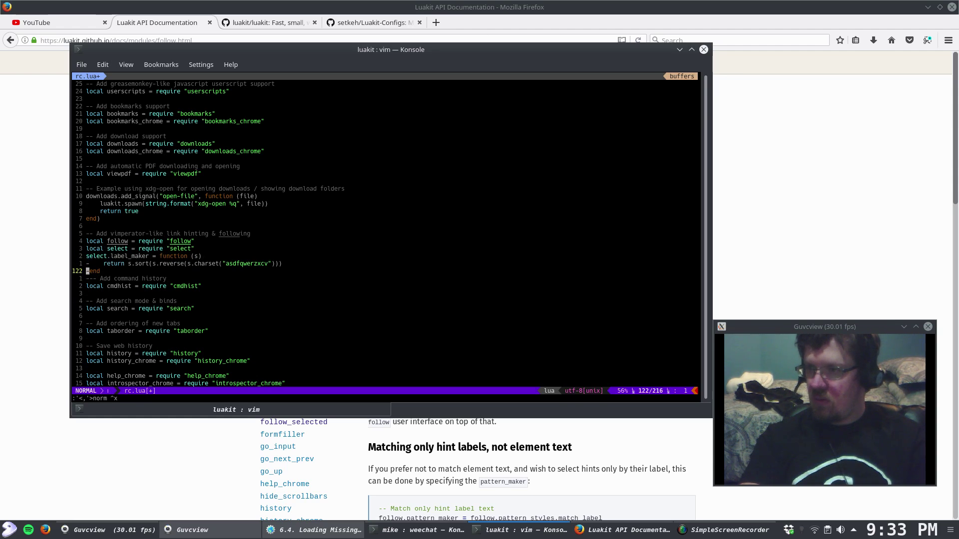
key(k)
key(x)
key(j)
key(x)
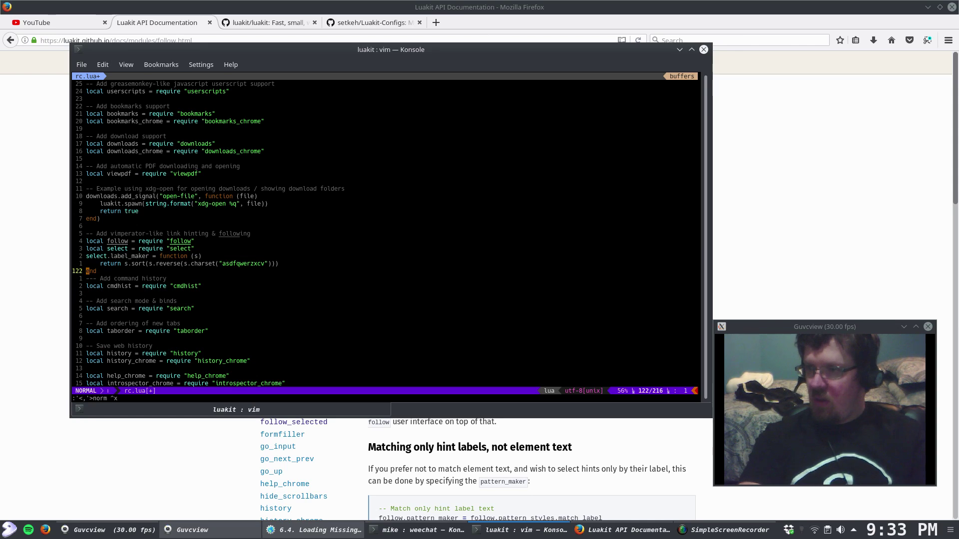
Step: Check the "asdfqwerzxcv" hint charset line and save rc.lua with :w
key(k)
key(k)
key(k)
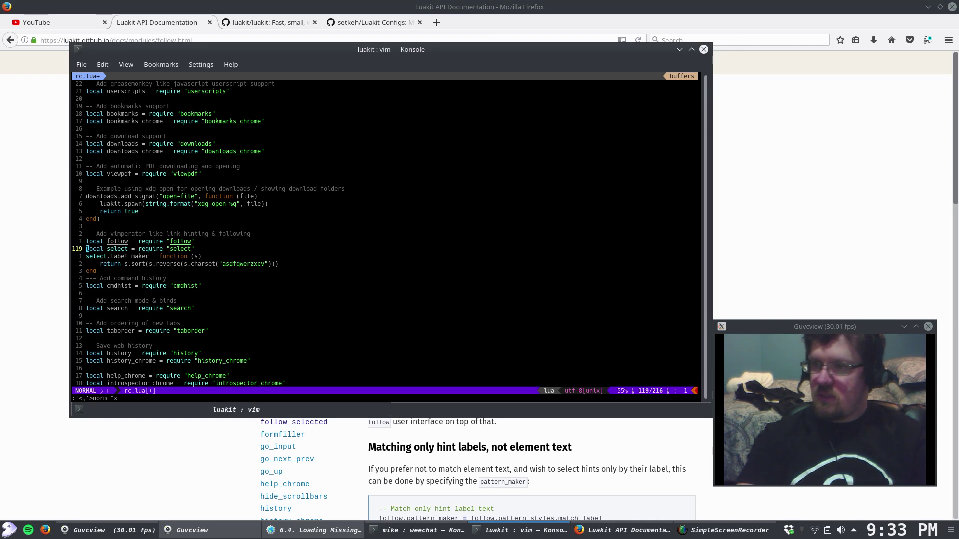
key(j)
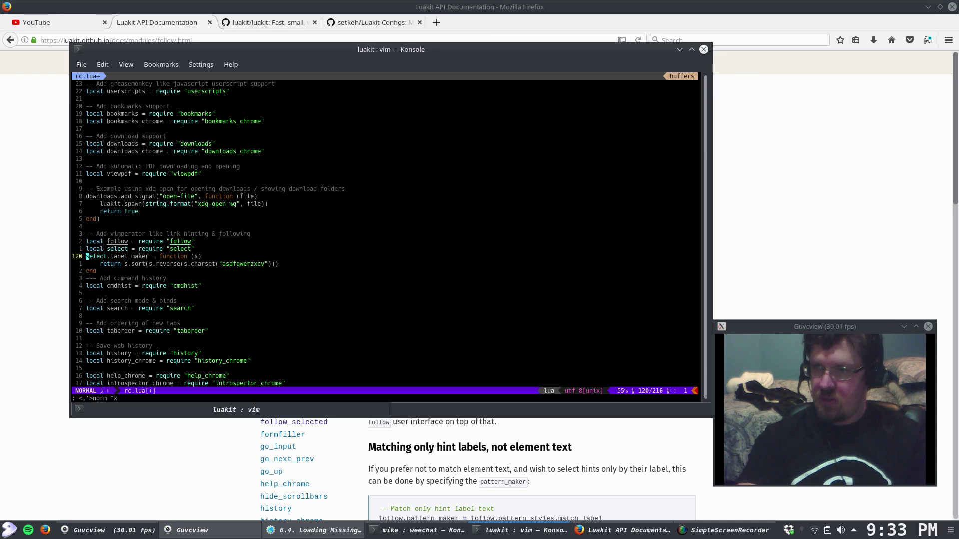
key(j)
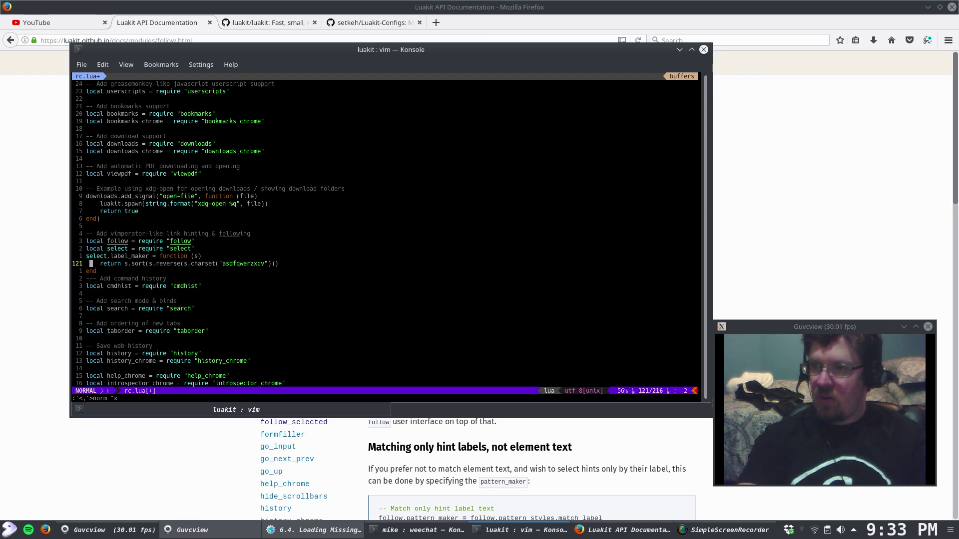
key(l)
key(l)
key(l)
key(l)
key(l)
key(l)
key(l)
key(l)
key(l)
key(l)
key(l)
key(l)
key(l)
key(l)
key(l)
key(l)
key(l)
key(l)
key(l)
key(l)
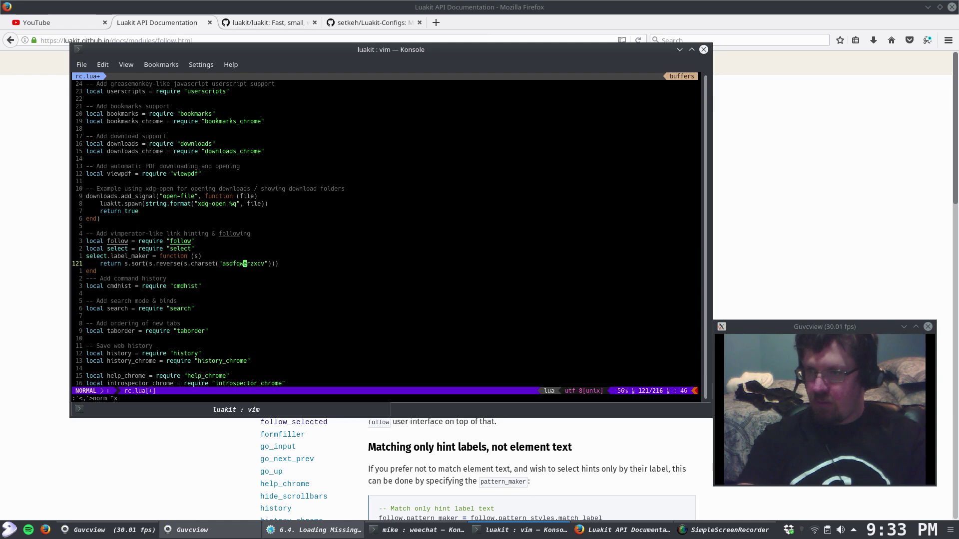
key(l)
key(l)
key(l)
key(l)
key(l)
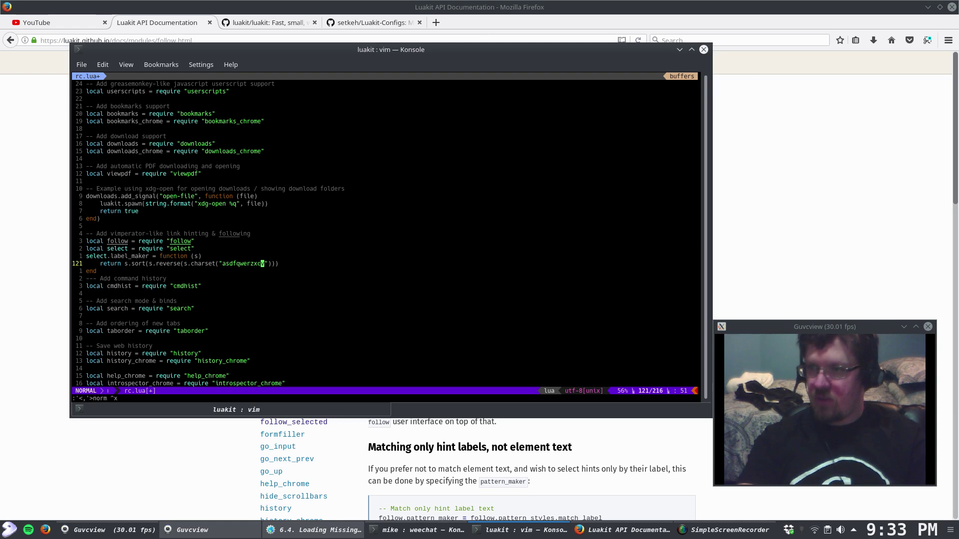
key(h)
key(h)
key(h)
key(h)
key(h)
key(h)
key(h)
key(h)
key(h)
key(h)
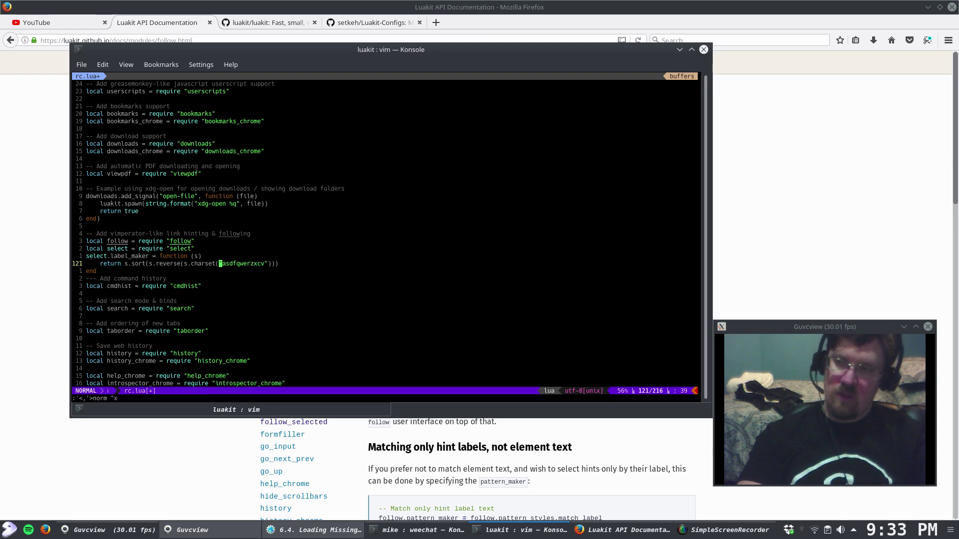
text(:w)
key(Return)
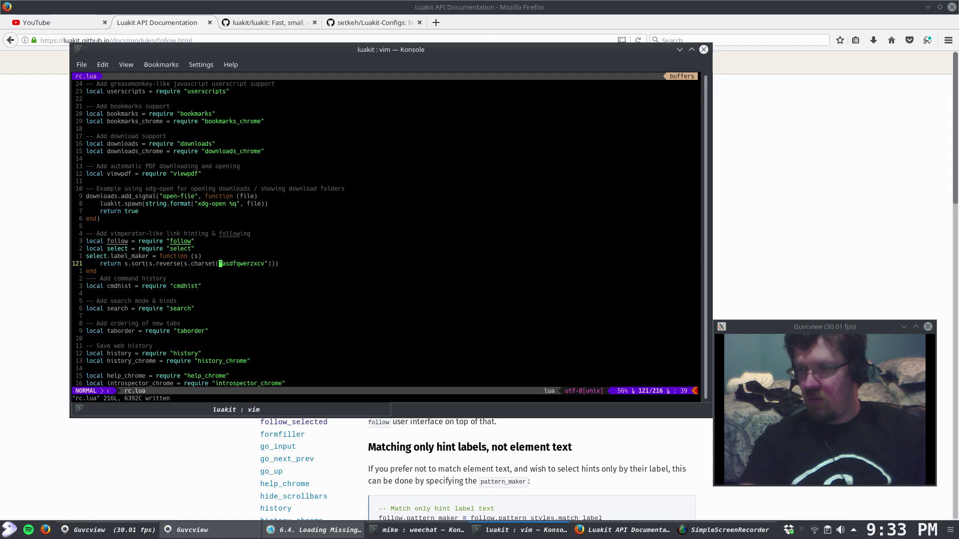
Step: Relaunch Luakit from the launcher and maximize its window
click(10, 530)
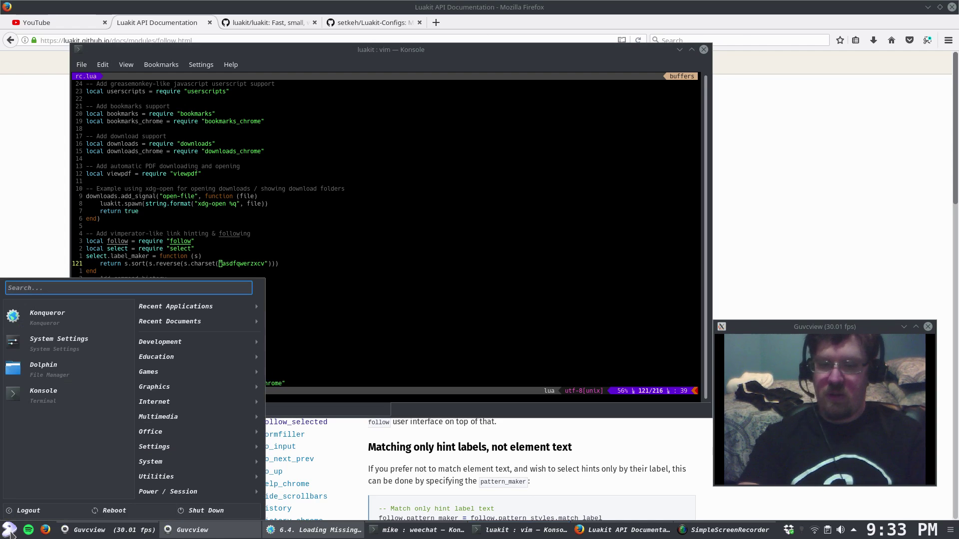
text(lua)
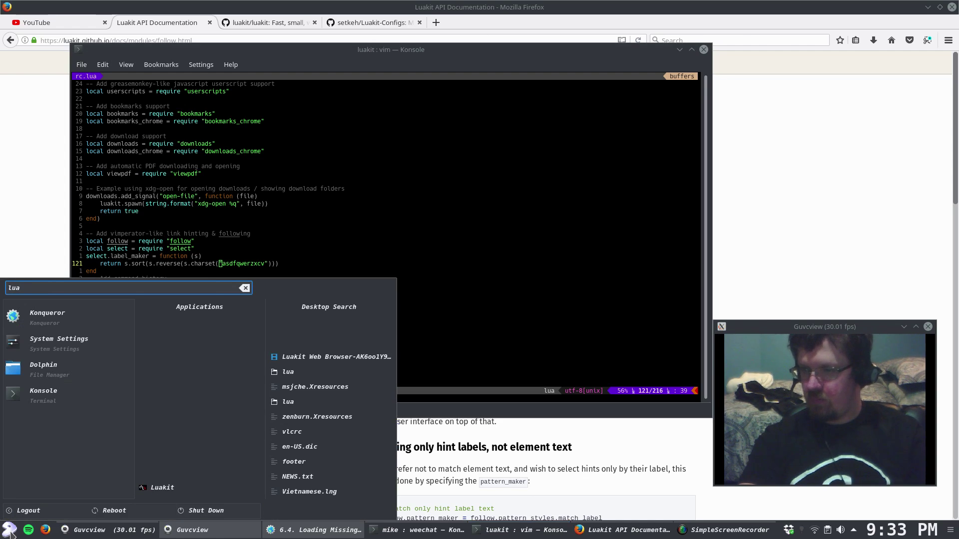
click(175, 491)
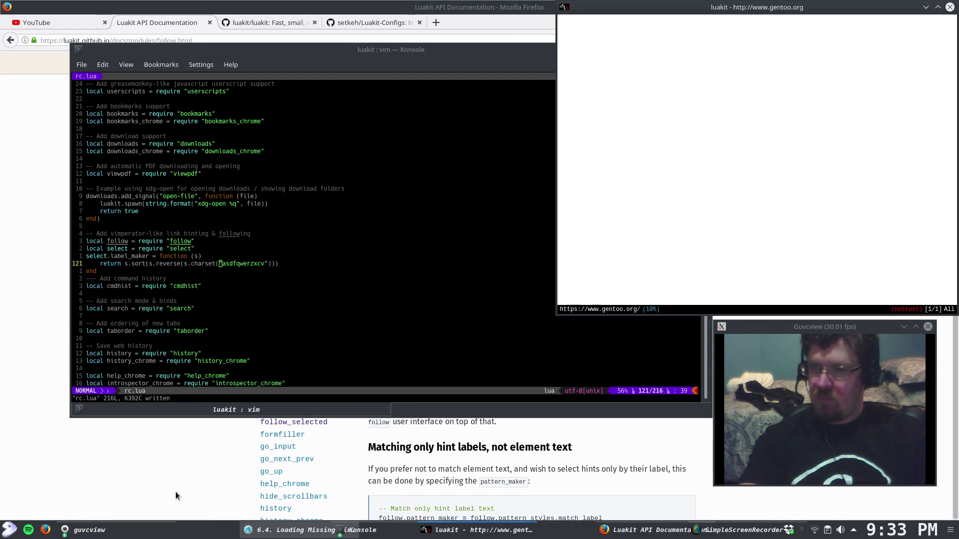
drag(704, 9, 338, 100)
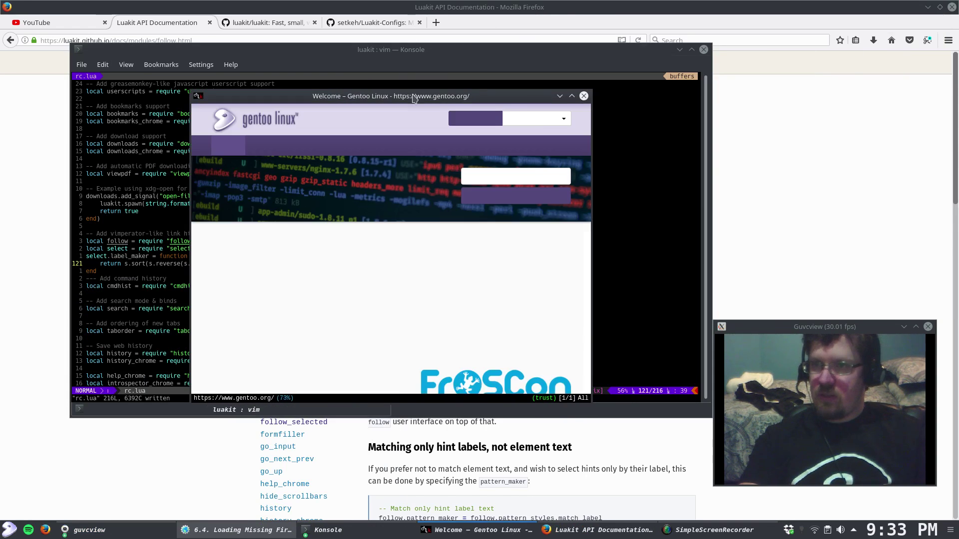
click(571, 96)
Step: Follow the Inside Gentoo link via hint 'da', then go back with H
key(f)
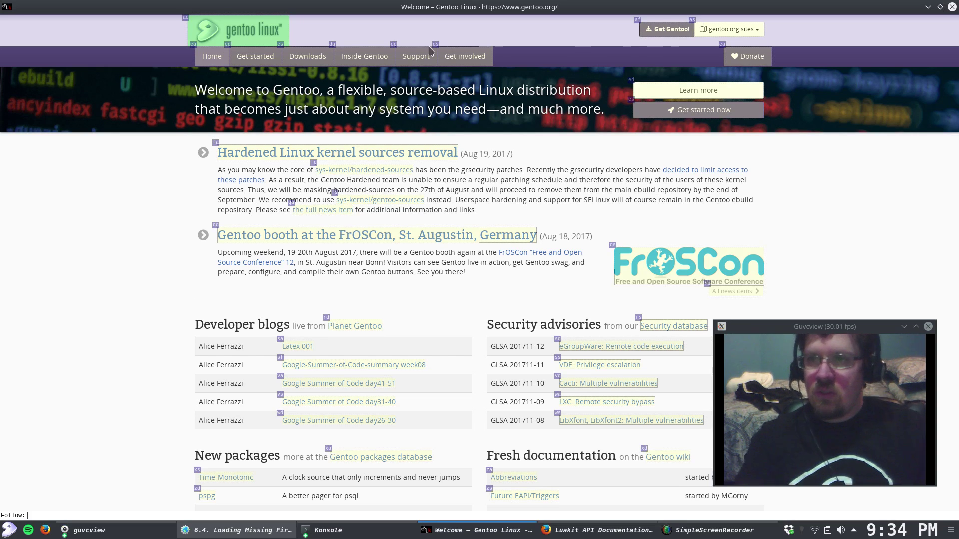
key(Escape)
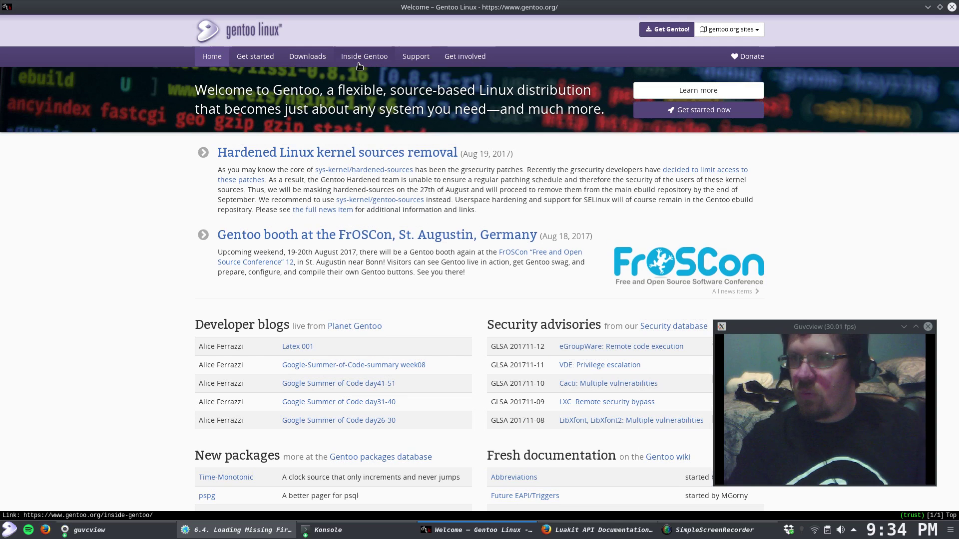
key(f)
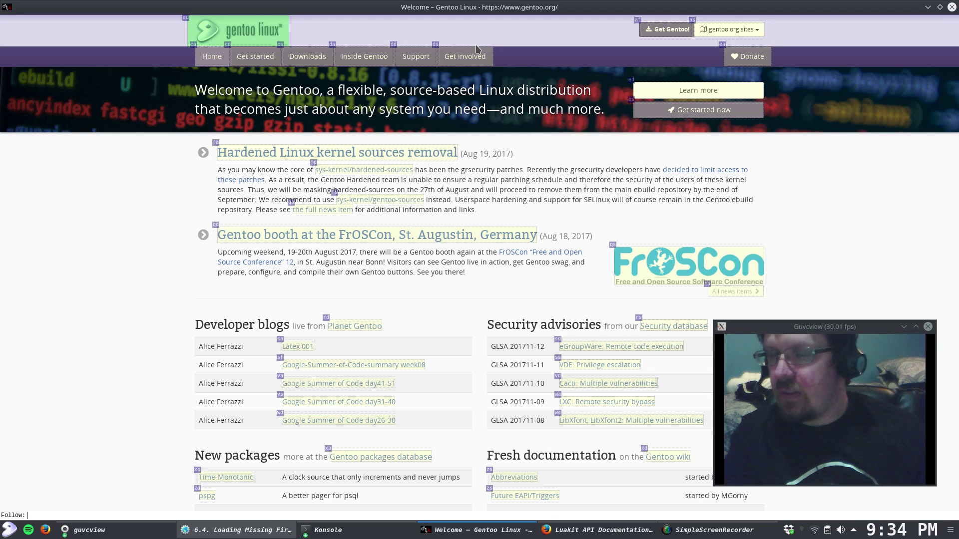
text(da)
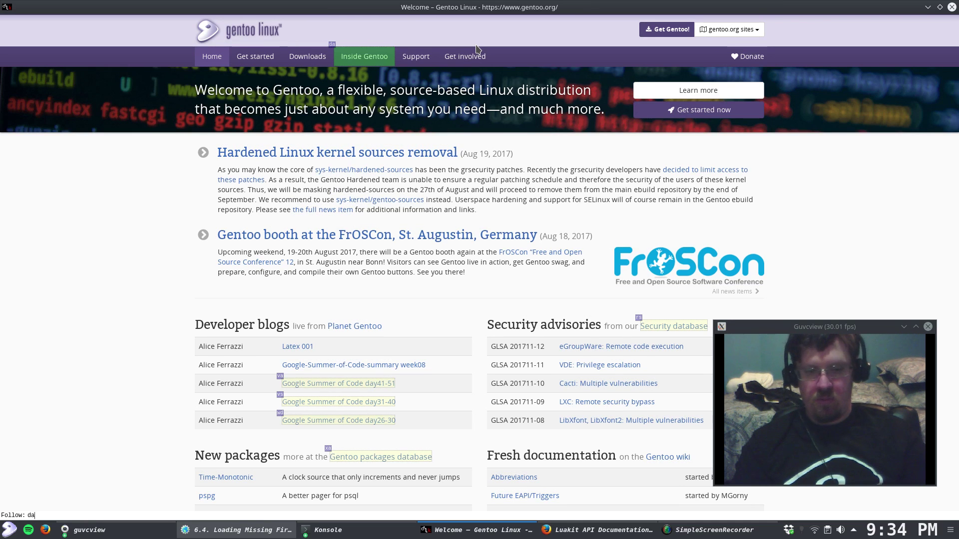
key(Return)
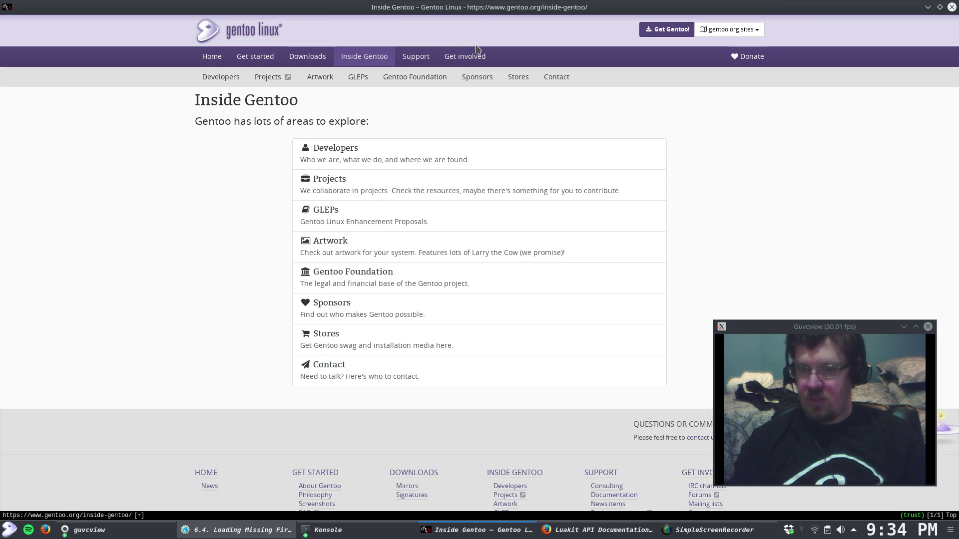
key(H)
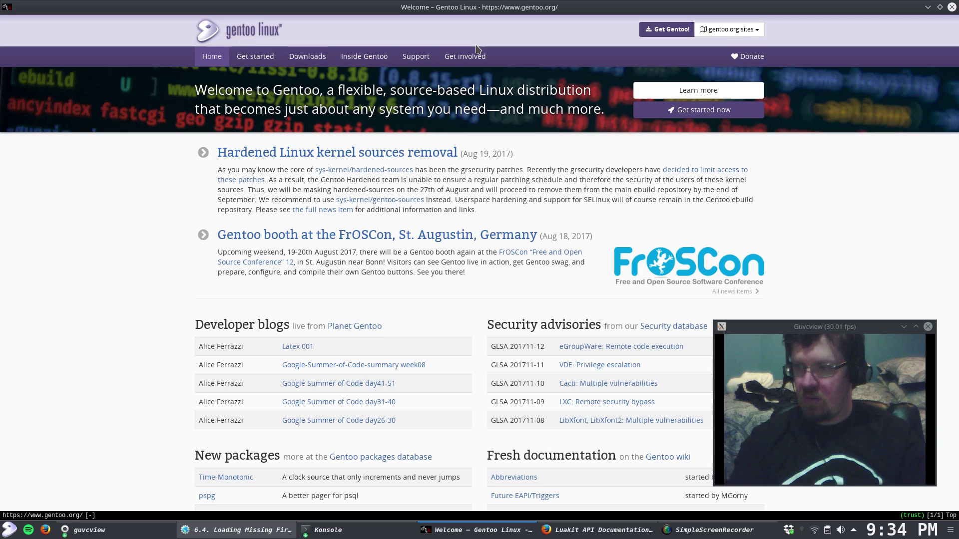
Step: Try editing the address with :open, cancel, and switch to the Firefox follow docs
key(o)
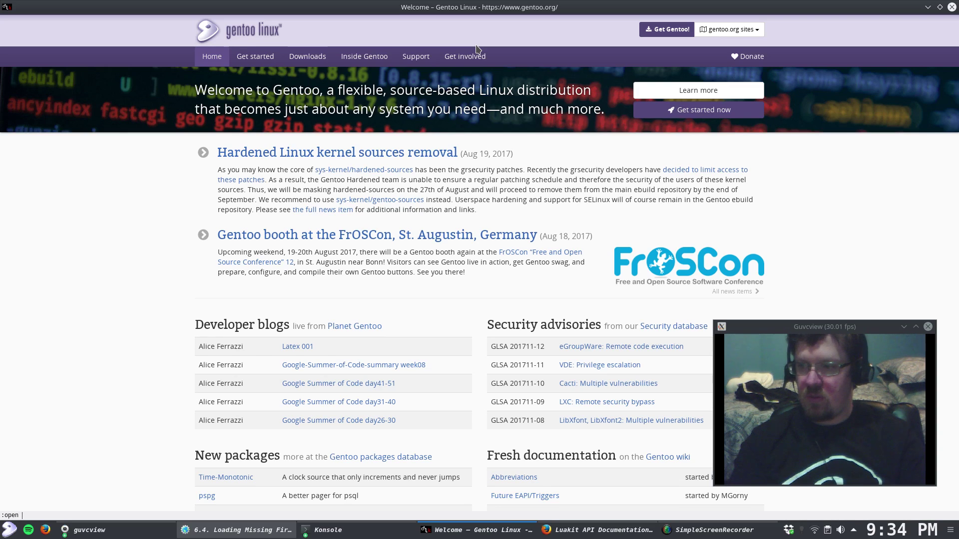
key(BackSpace)
key(BackSpace)
key(BackSpace)
key(g)
key(o)
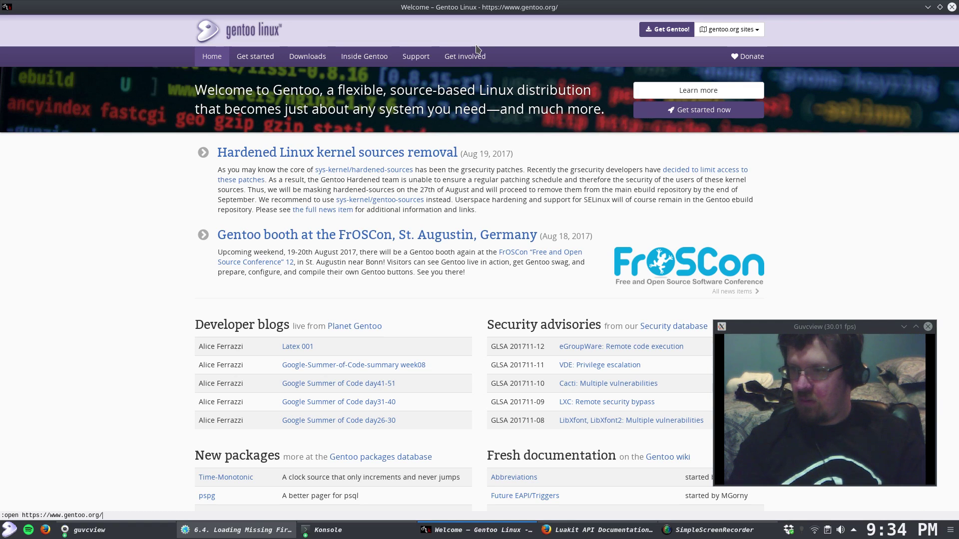
key(BackSpace)
key(BackSpace)
key(BackSpace)
key(BackSpace)
key(BackSpace)
key(BackSpace)
key(BackSpace)
key(BackSpace)
key(BackSpace)
key(BackSpace)
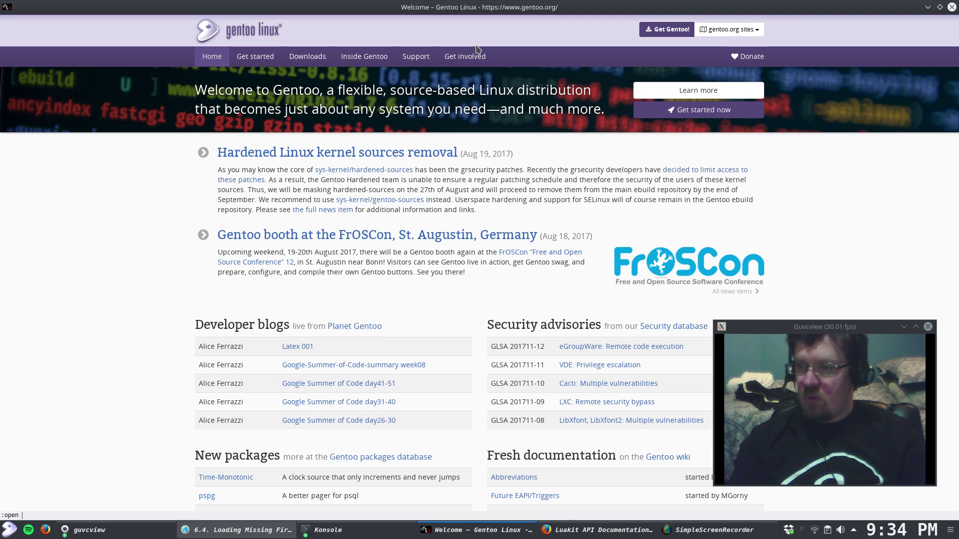
key(Escape)
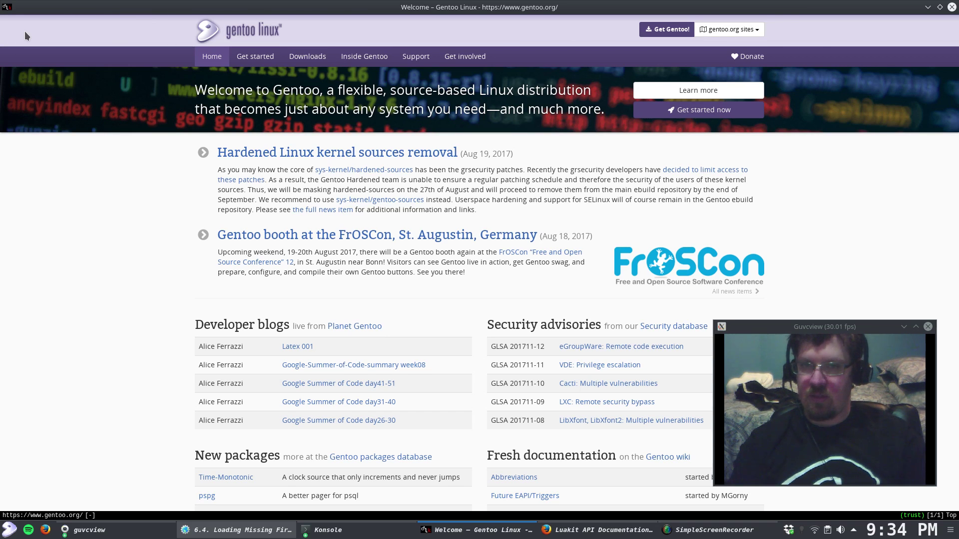
click(600, 530)
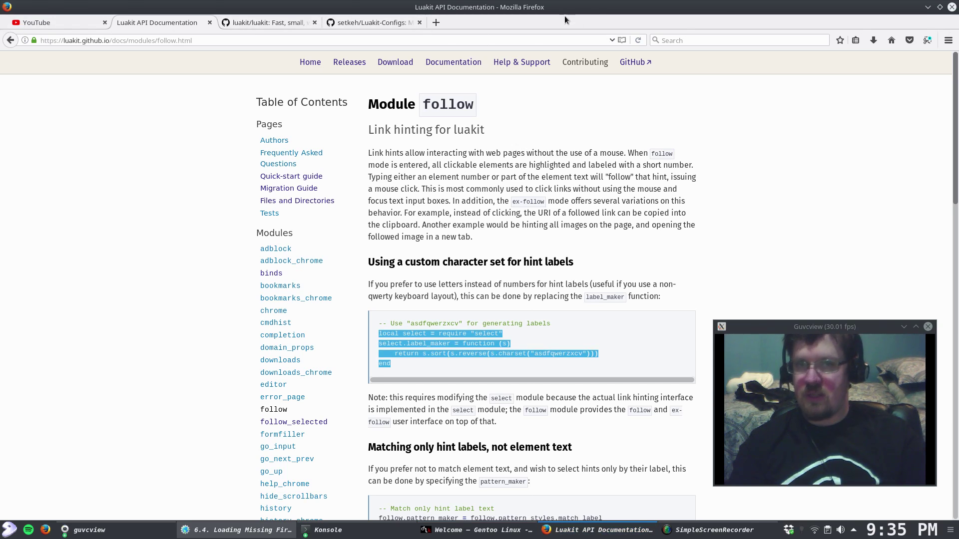
Step: Return to Luakit, open Latex 001 via hint 'sa', and go back
click(926, 8)
key(f)
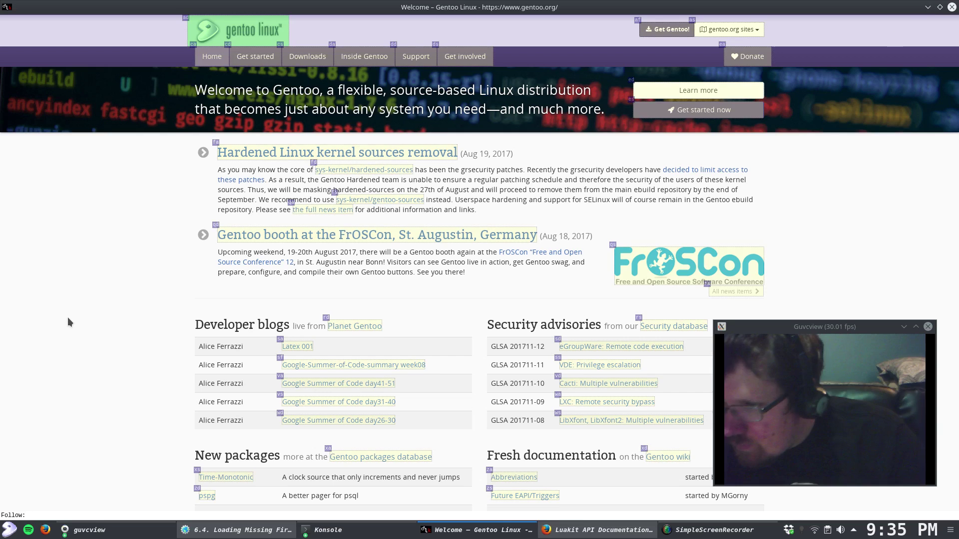
text(sa)
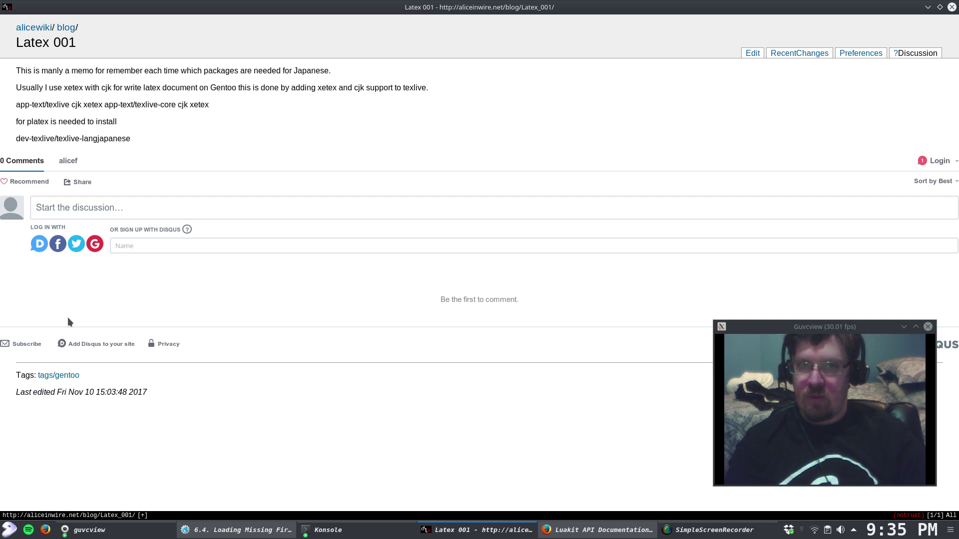
key(shift+h)
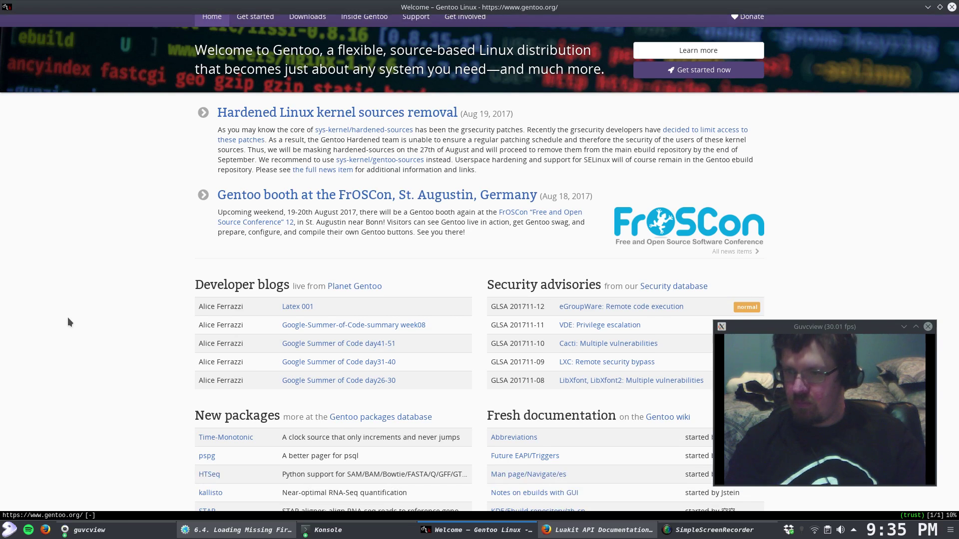
Step: Scroll down, open the Security database via hint 'fa', and go back
key(j)
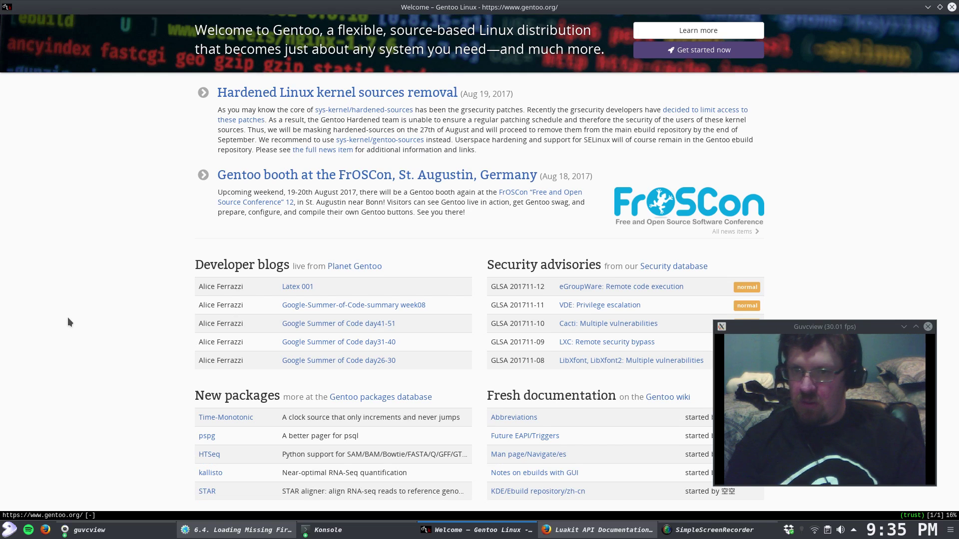
key(f)
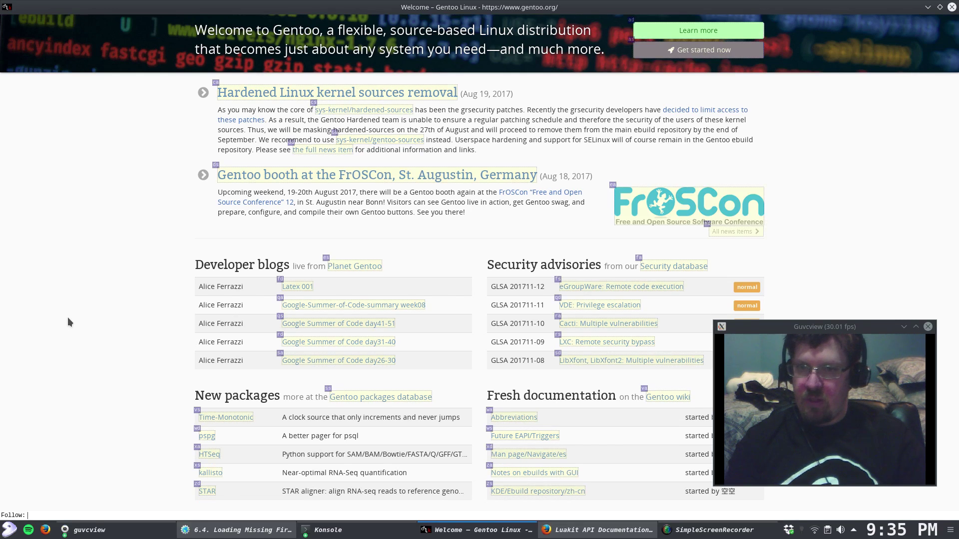
key(f)
key(a)
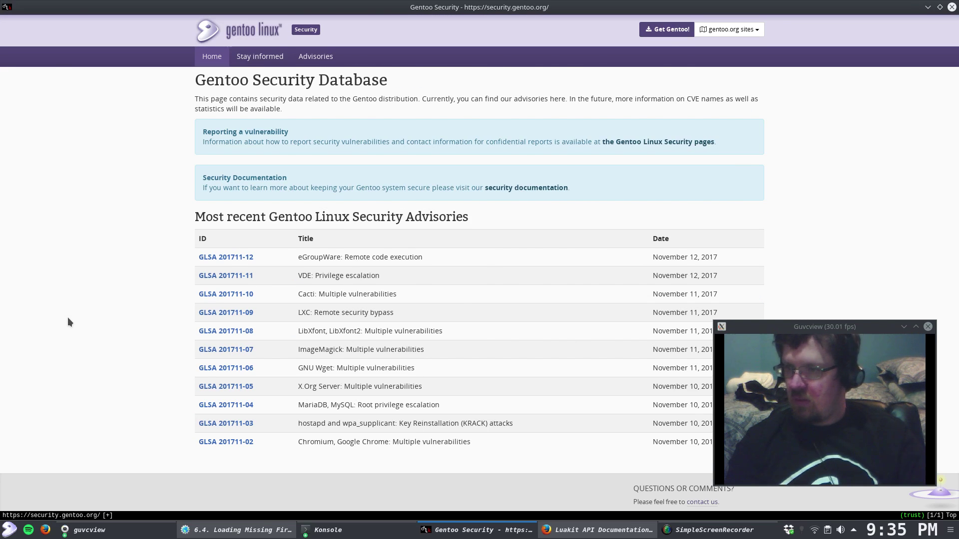
key(shift+h)
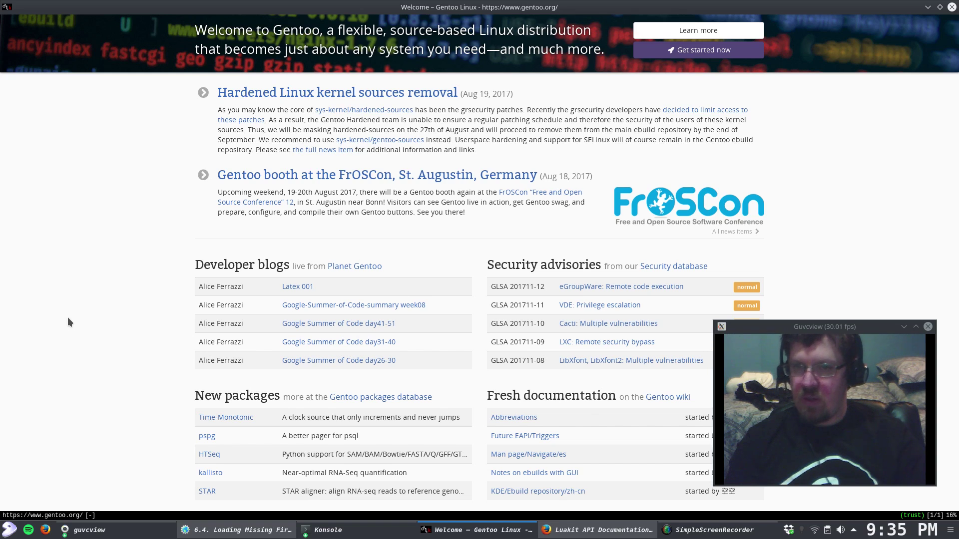
Step: Search Google for luakit with ':open g luakit' and scroll the results
key(o)
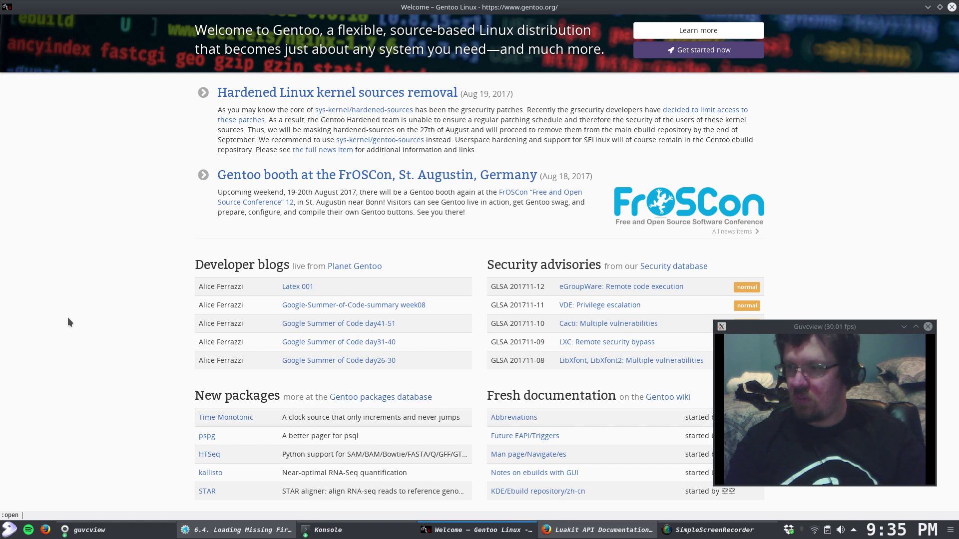
text(g)
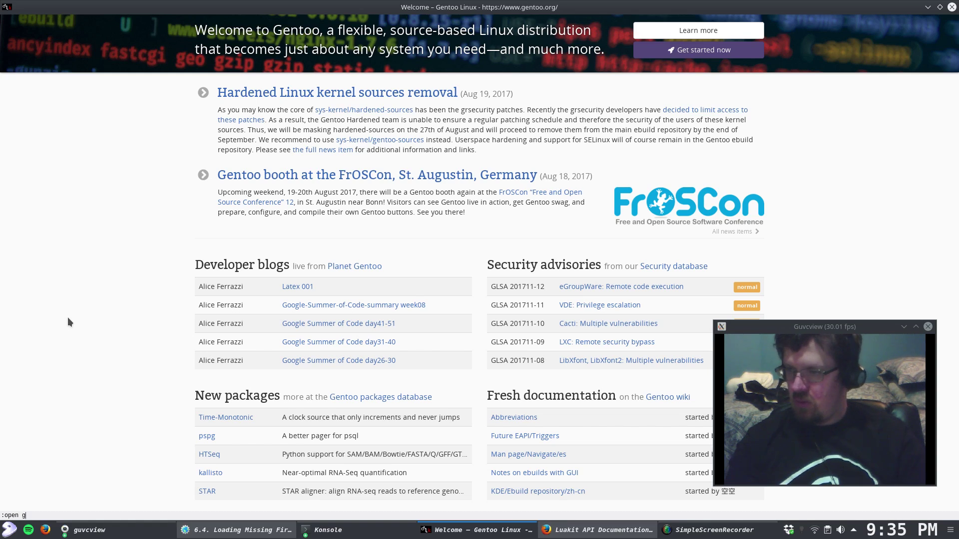
text( luakit)
key(Return)
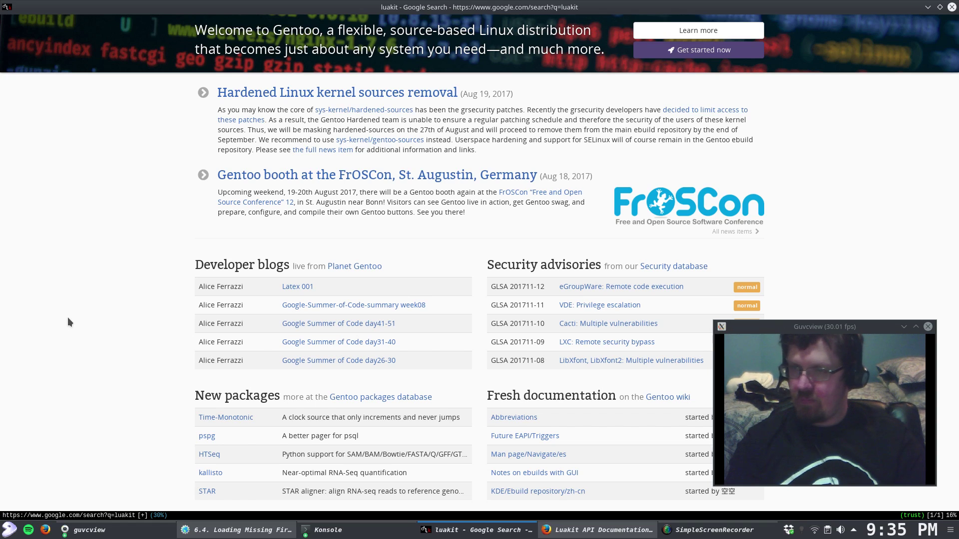
key(j)
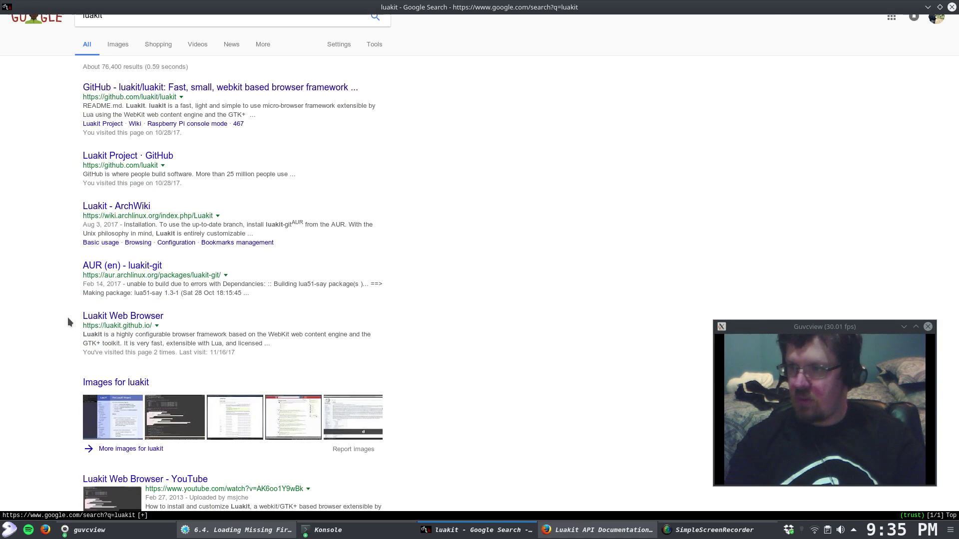
key(j)
key(j)
Step: Visit the ArchWiki Browsing section via hint, go back, then follow the Luakit Web Browser hint
key(f)
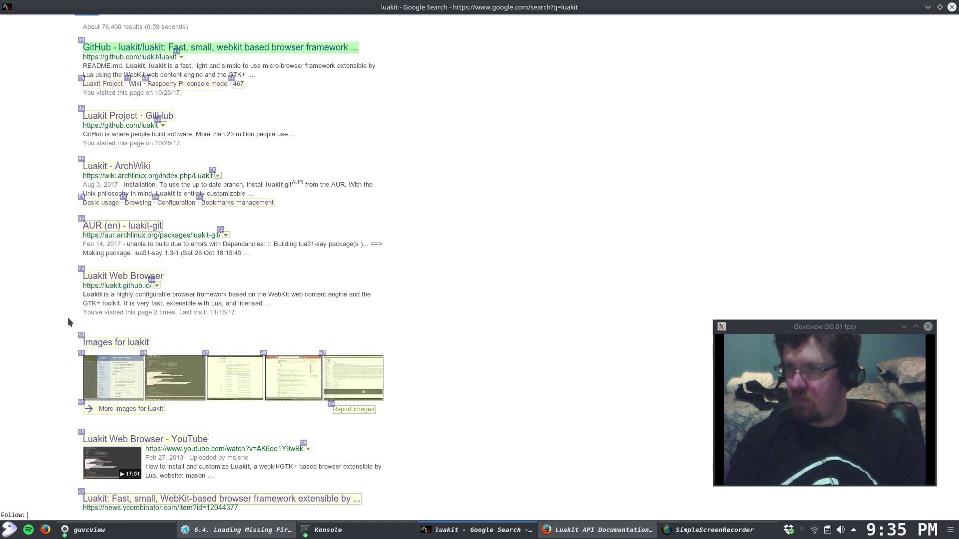
text(fs)
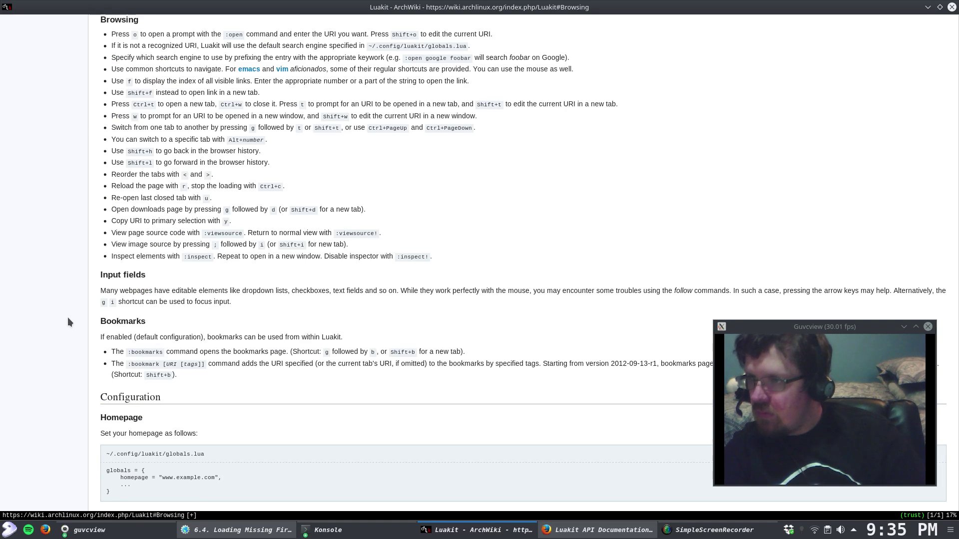
key(shift+h)
scroll(68, 321, down, 3)
text(f)
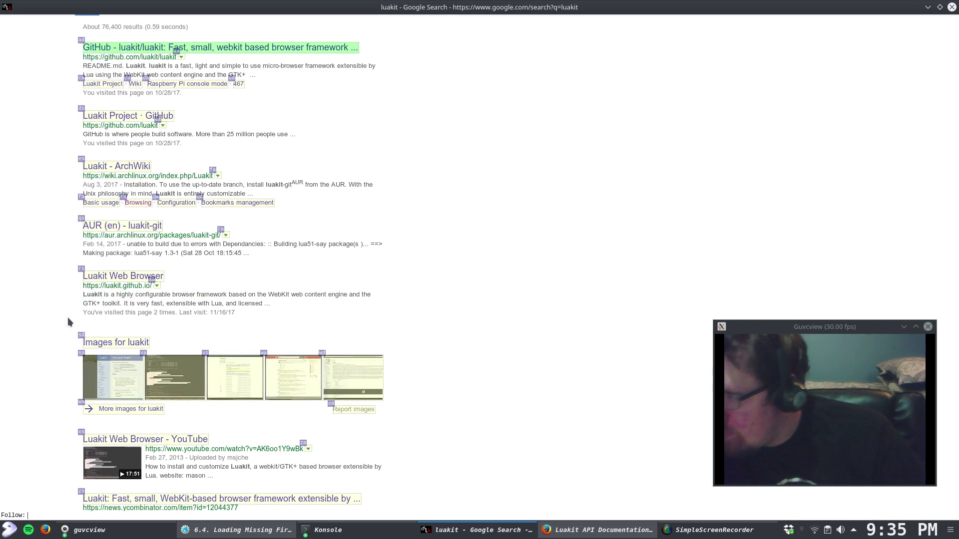
text(rs)
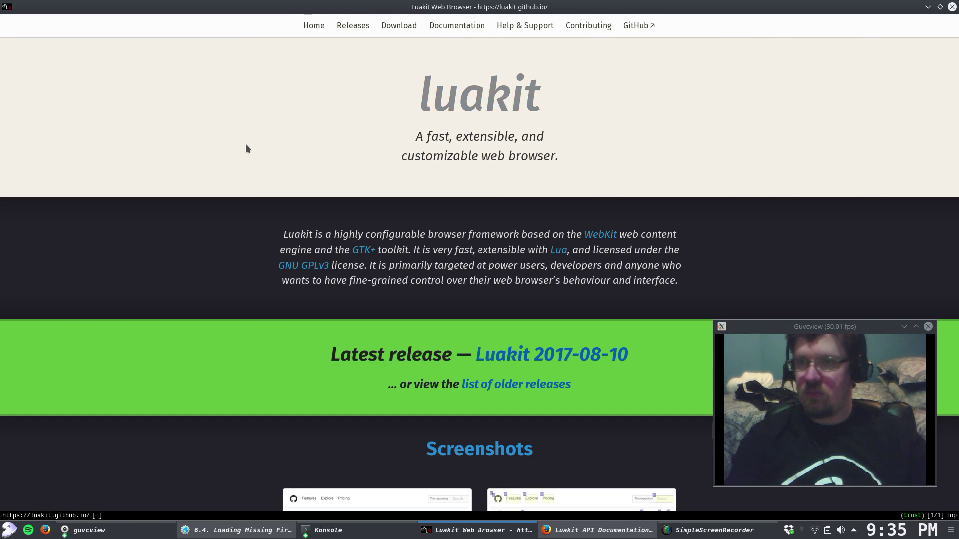
text(fga)
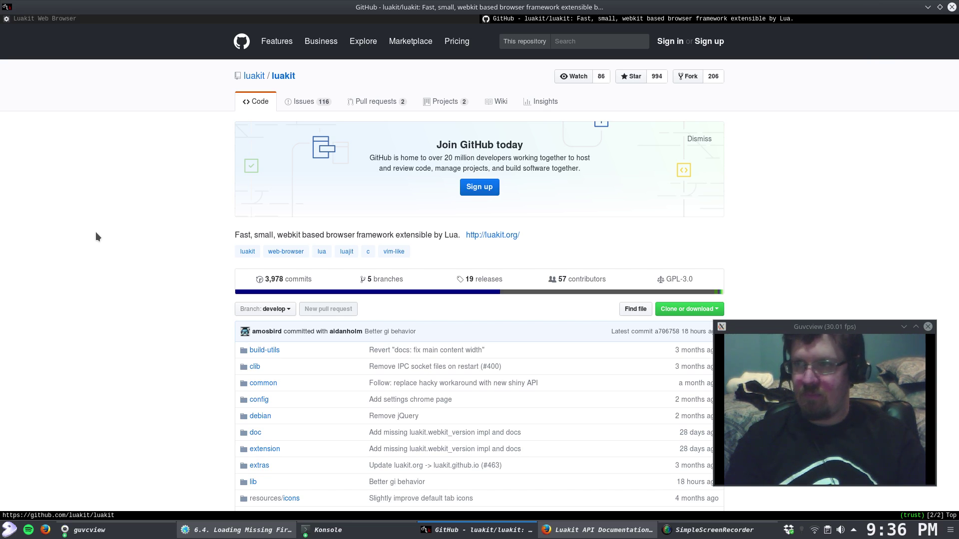
Step: Switch back and forth between the luakit homepage and GitHub repository tabs, then scroll
click(310, 19)
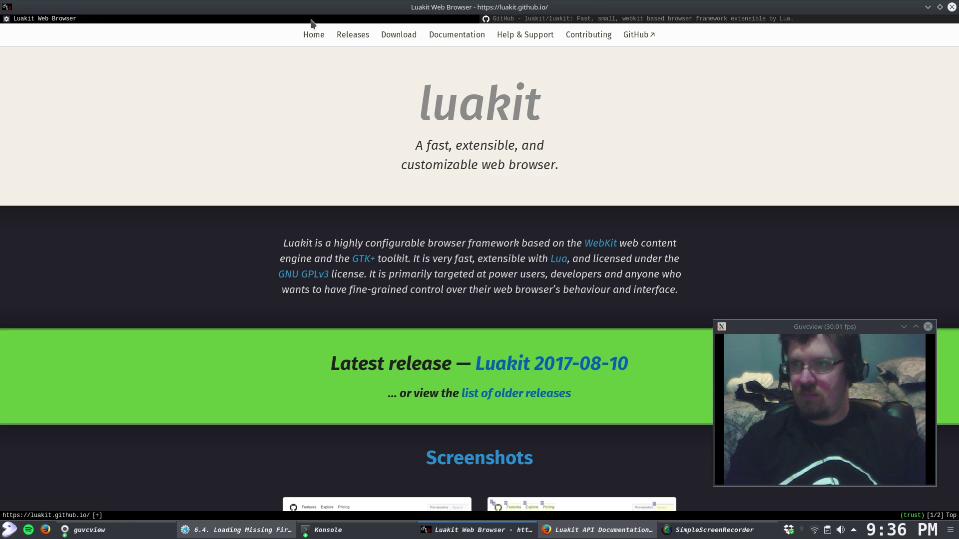
click(522, 20)
click(457, 20)
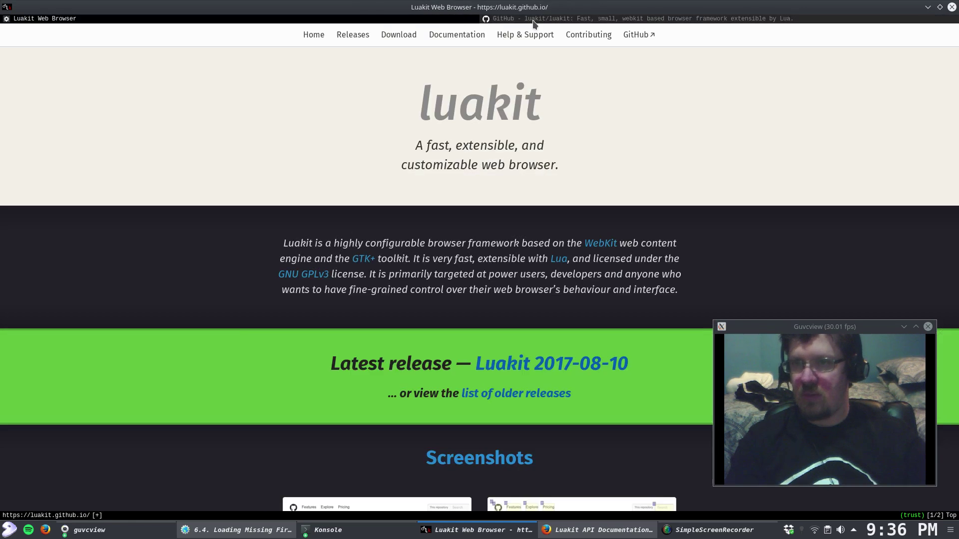
click(533, 21)
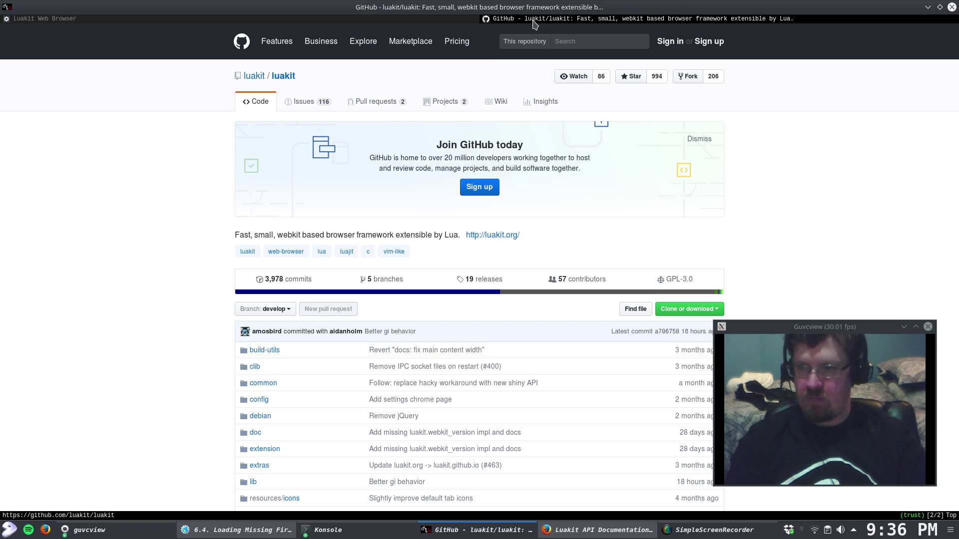
key(n)
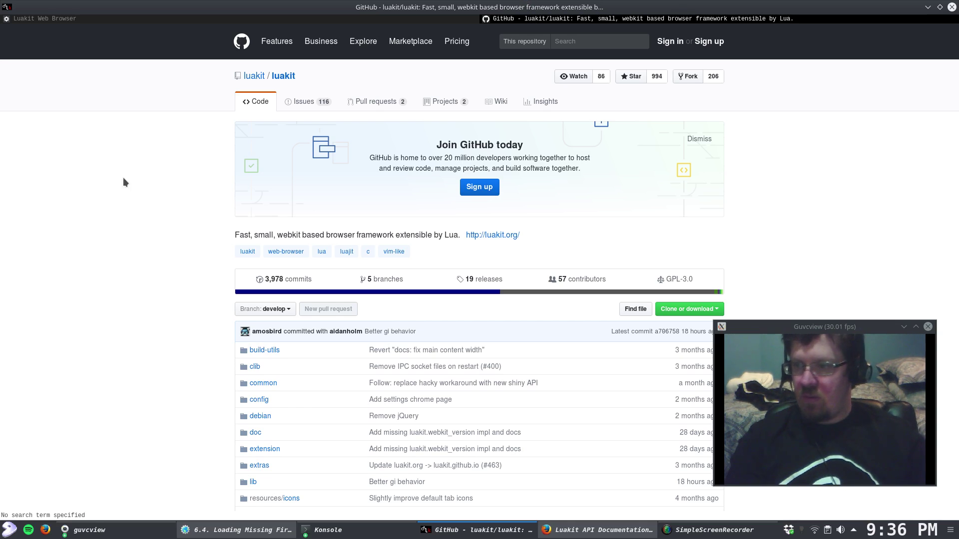
scroll(88, 203, down, 3)
scroll(88, 203, up, 3)
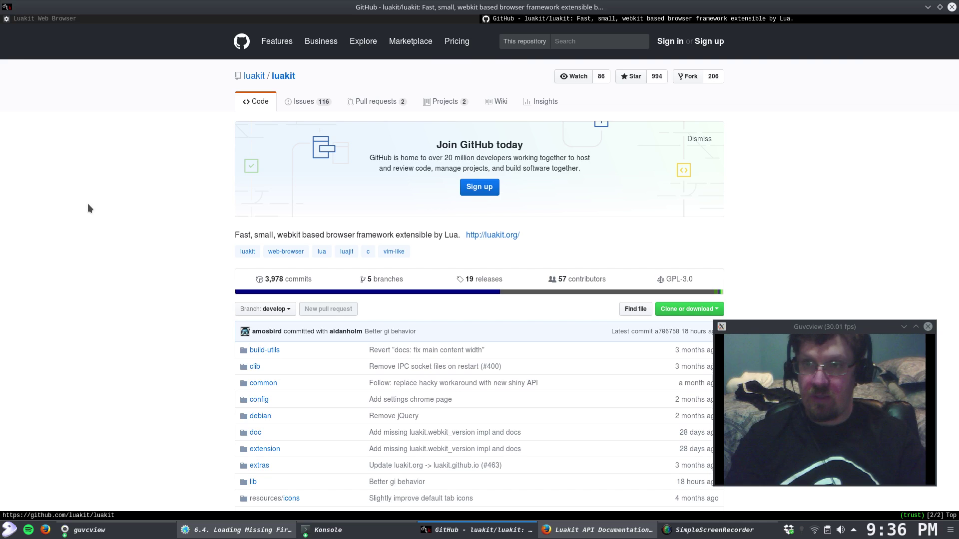
Step: Close the GitHub repository tab, return to the Gentoo home page, and scroll to its sponsor logos and back
key(d)
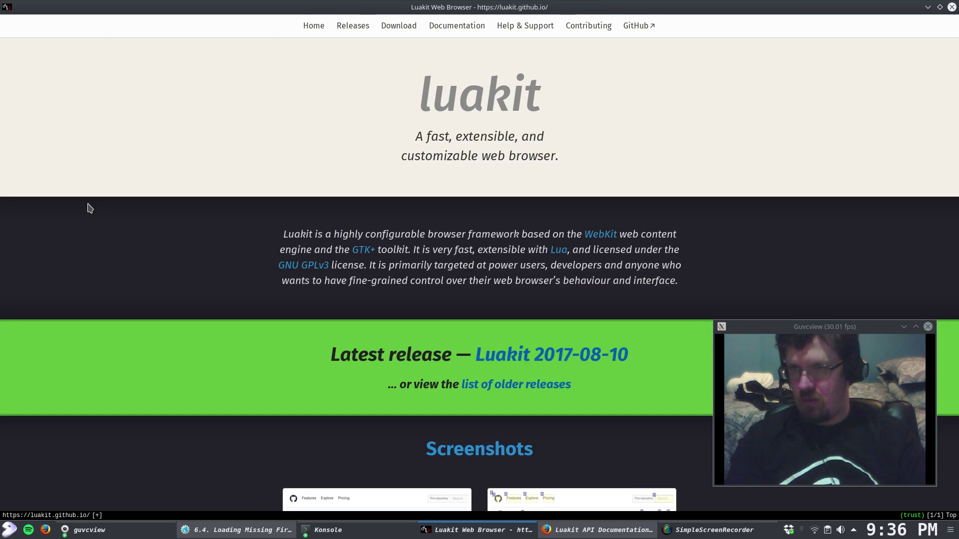
key(H)
key(H)
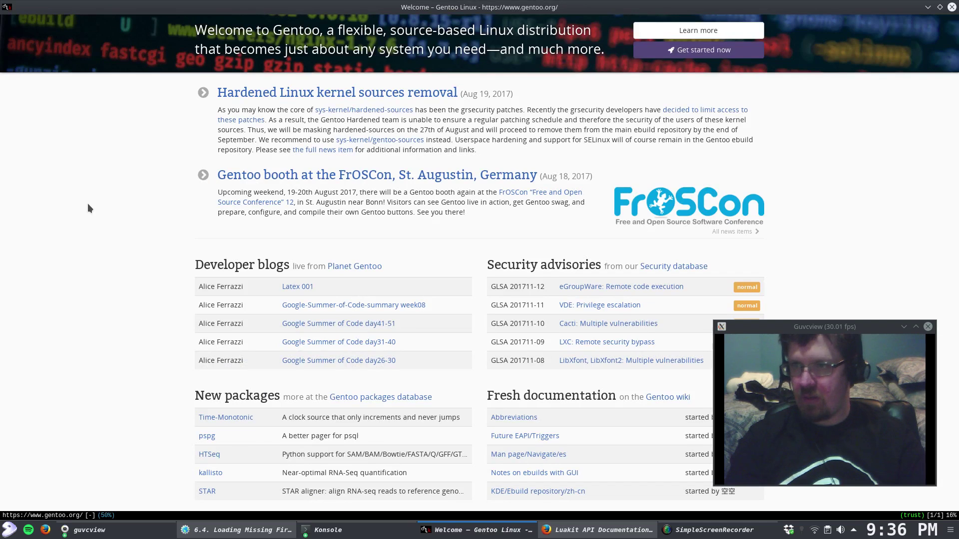
key(j)
key(j)
key(j)
key(j)
key(j)
key(j)
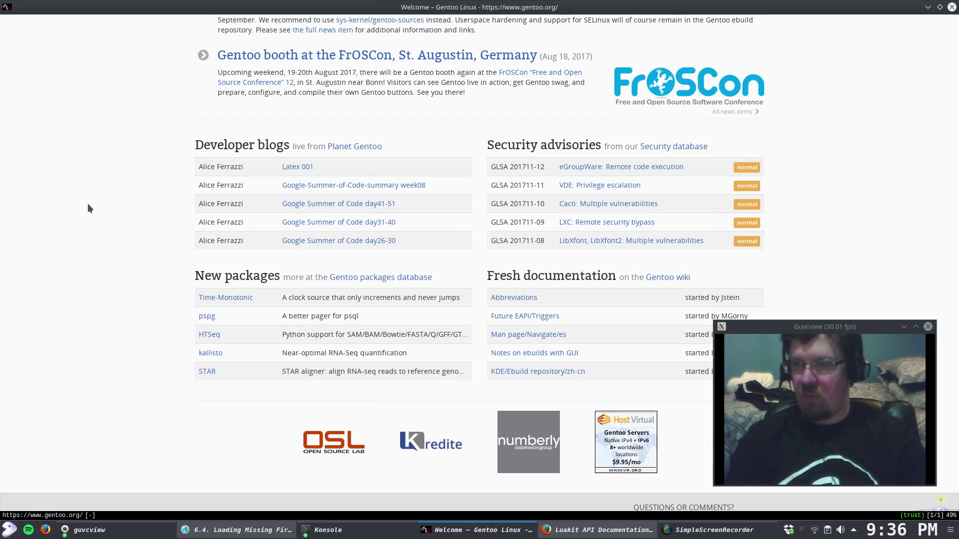
key(k)
key(k)
key(k)
key(k)
key(k)
key(k)
key(k)
key(k)
key(k)
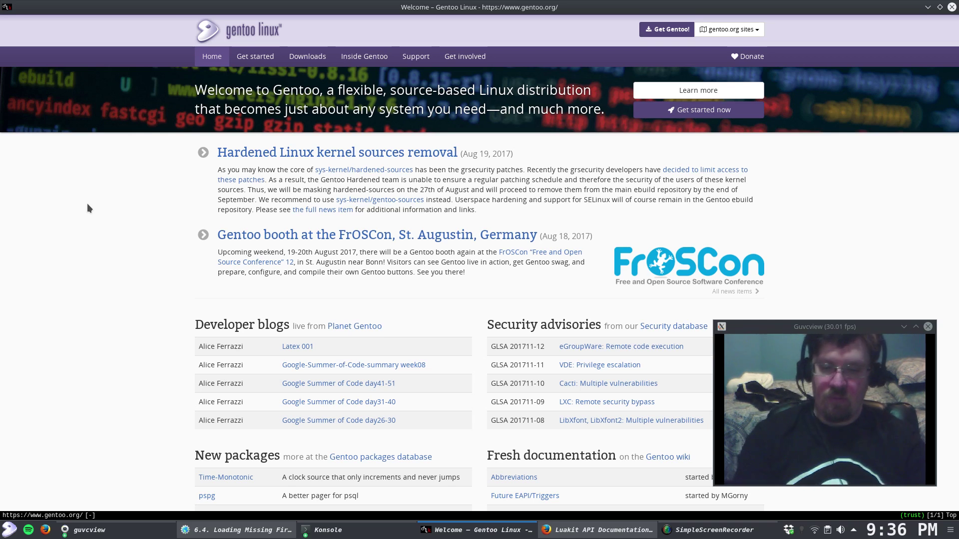
Step: Go back to the Google results and follow hints to luakit.github.io, Documentation and the Quick-start guide
key(H)
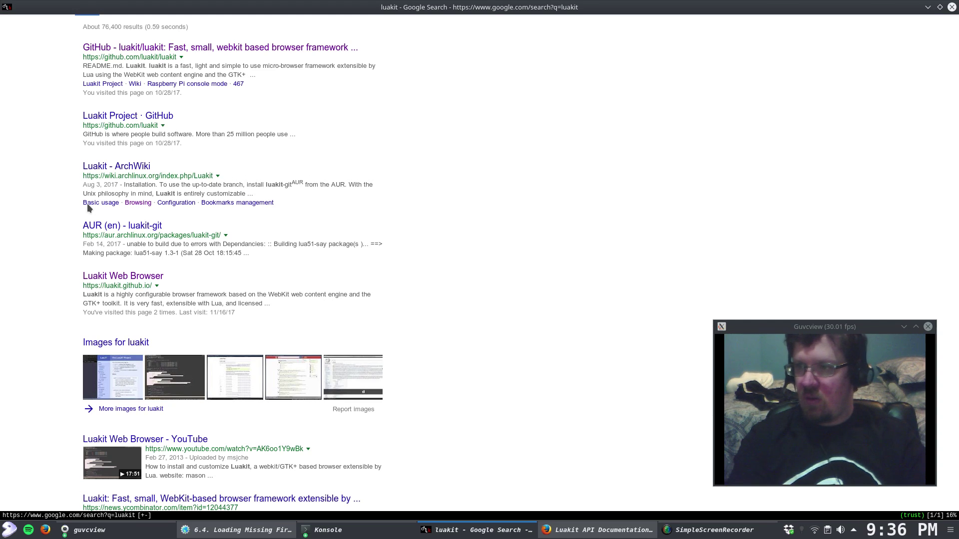
text(frs)
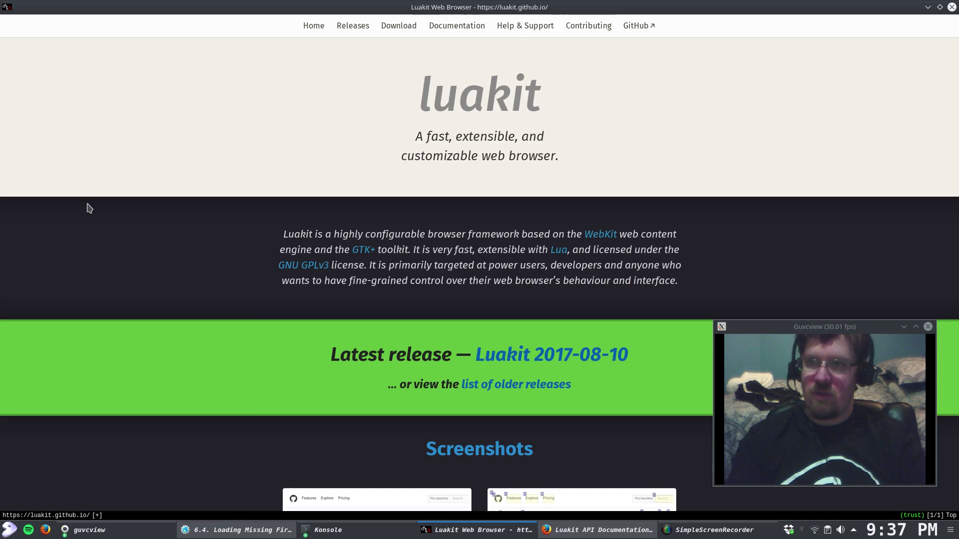
text(fds)
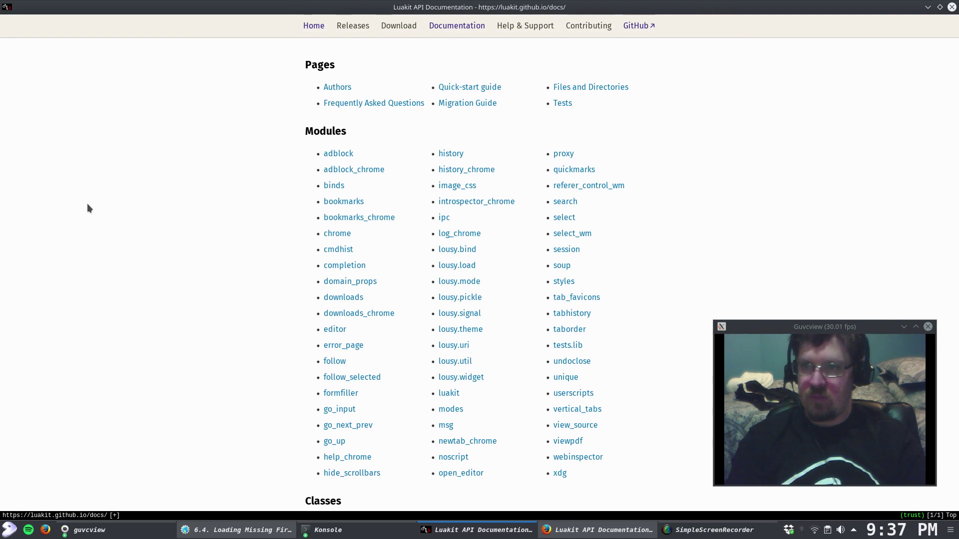
text(fdf)
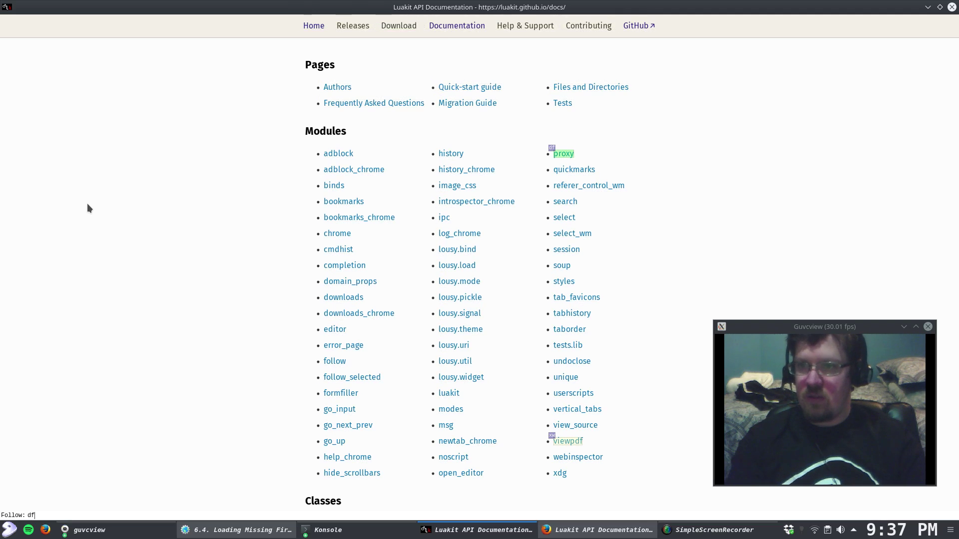
key(BackSpace)
key(BackSpace)
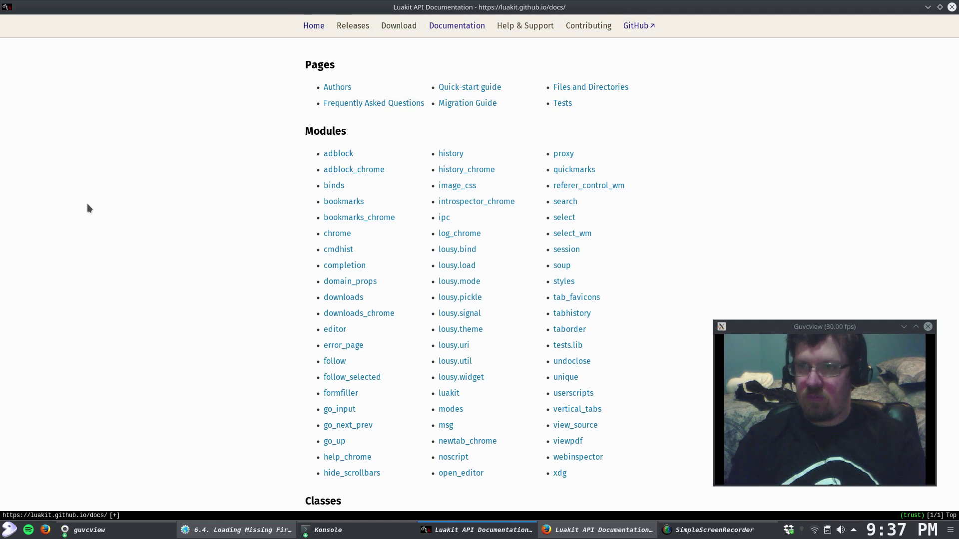
text(cf)
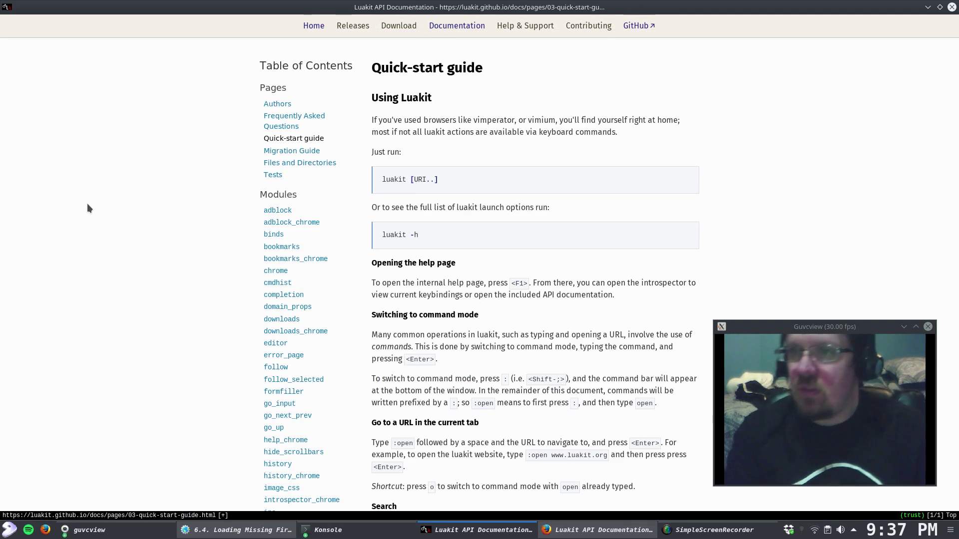
Step: Read through the Quick-start guide, then go back via the documentation index to the luakit home page
scroll(87, 203, down, 20)
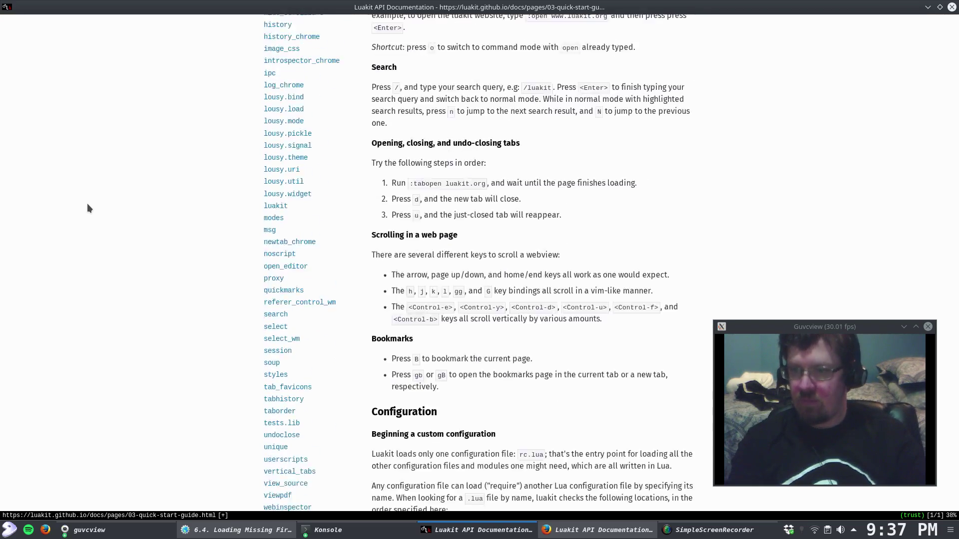
scroll(87, 203, down, 5)
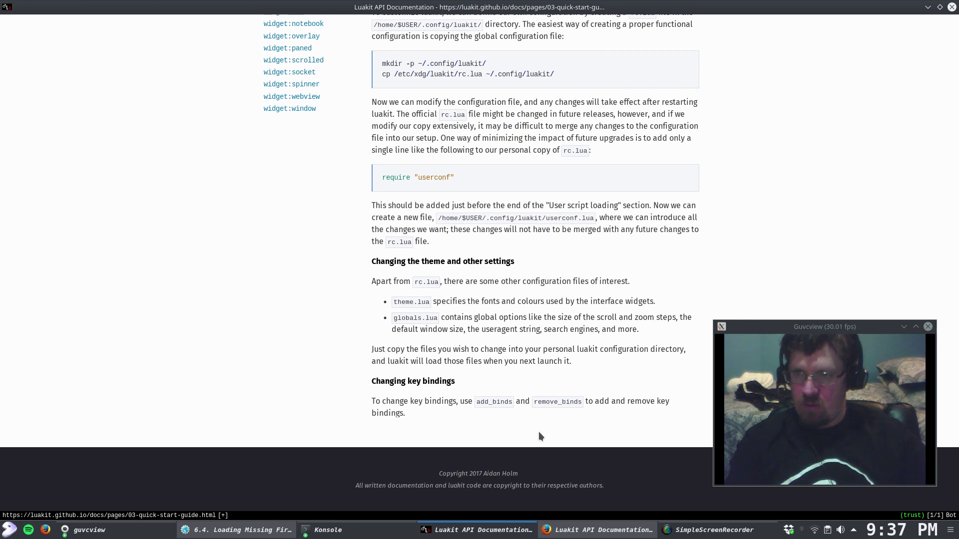
scroll(539, 437, up, 3)
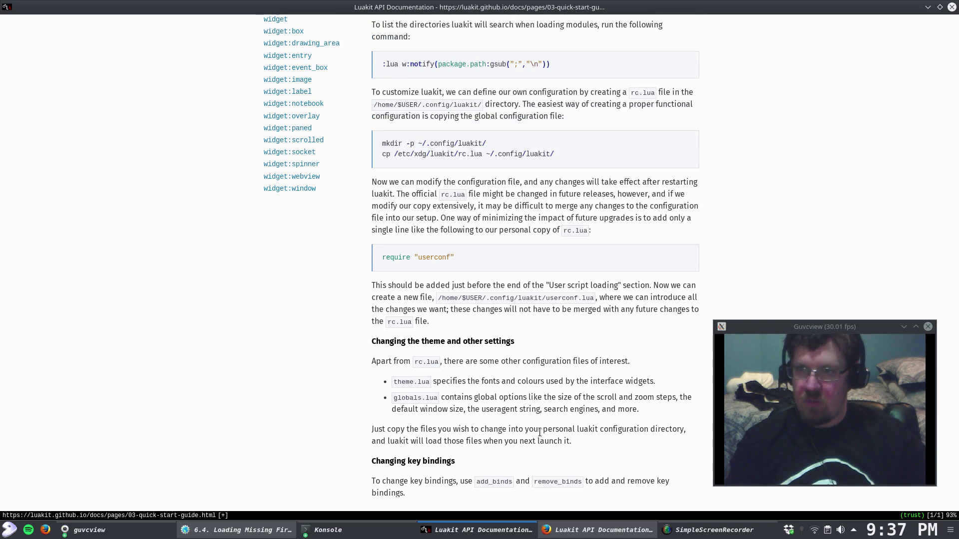
scroll(539, 432, up, 3)
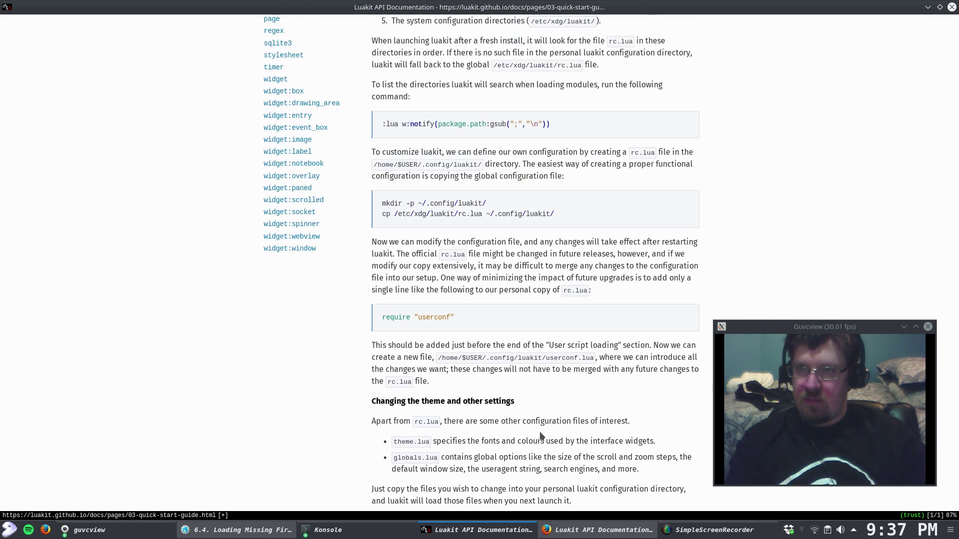
scroll(540, 436, up, 4)
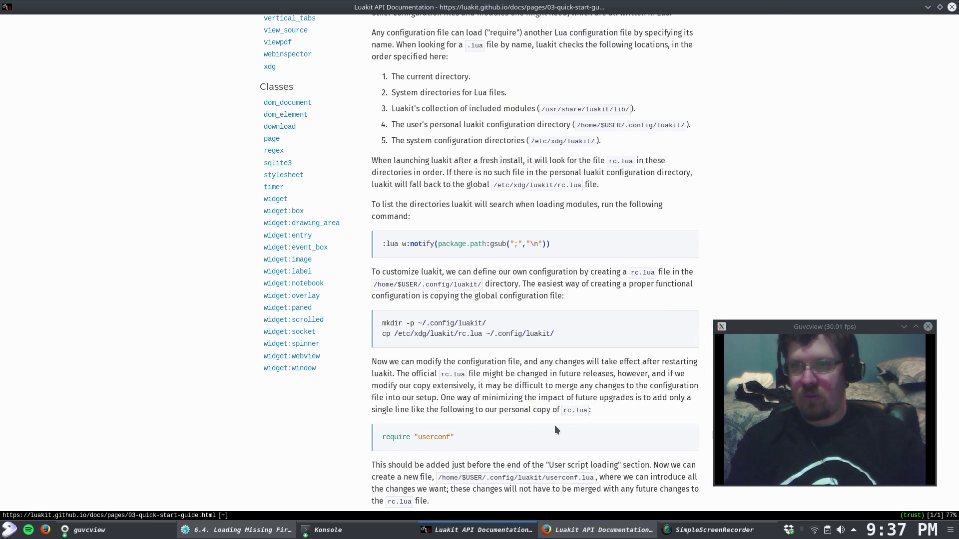
key(shift+h)
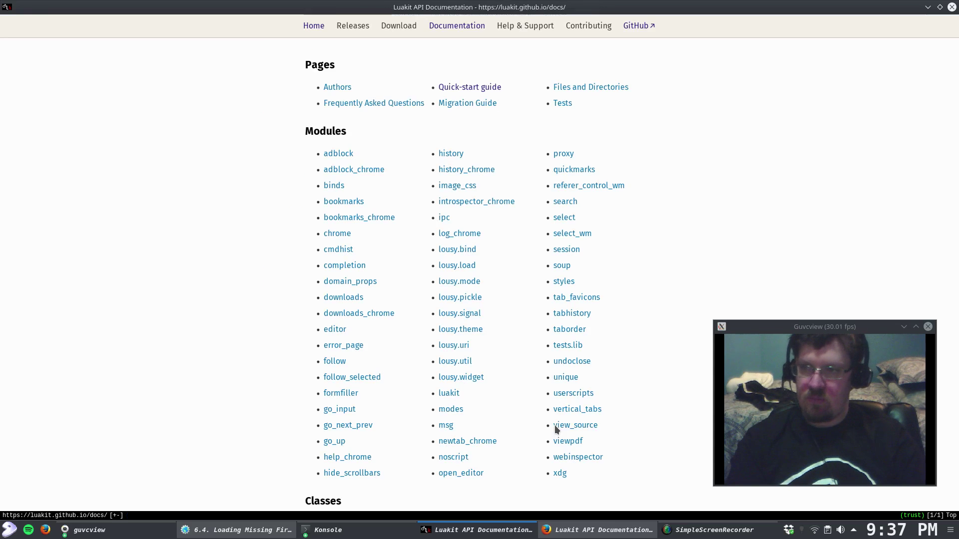
scroll(554, 425, down, 10)
scroll(555, 425, up, 1)
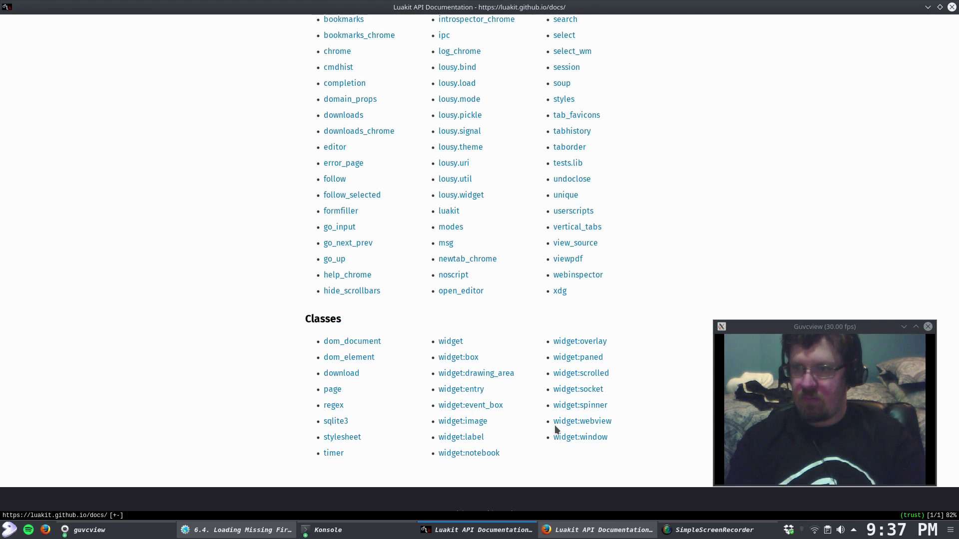
key(shift+h)
Step: Open the luakit GitHub repository in a new tab and highlight binds.lua in its README
text(fga)
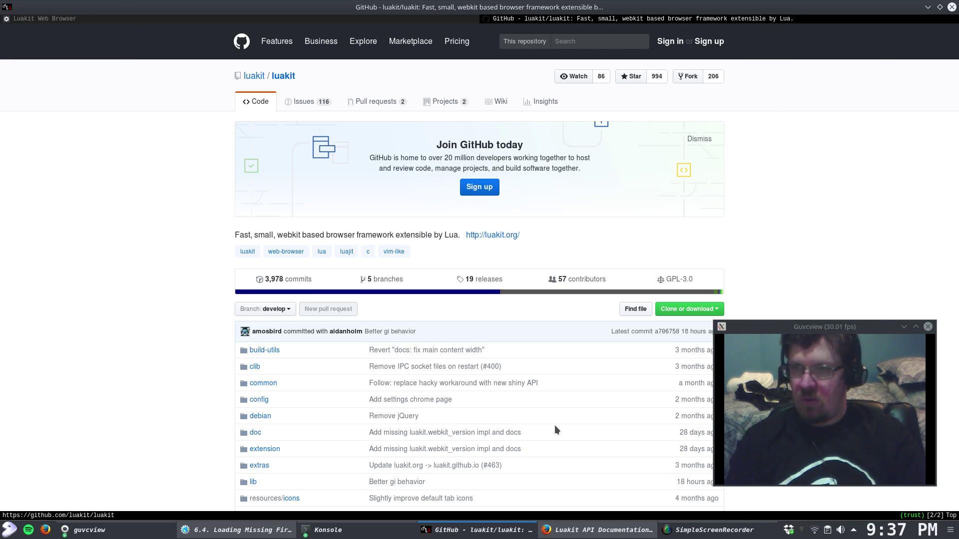
scroll(555, 428, down, 15)
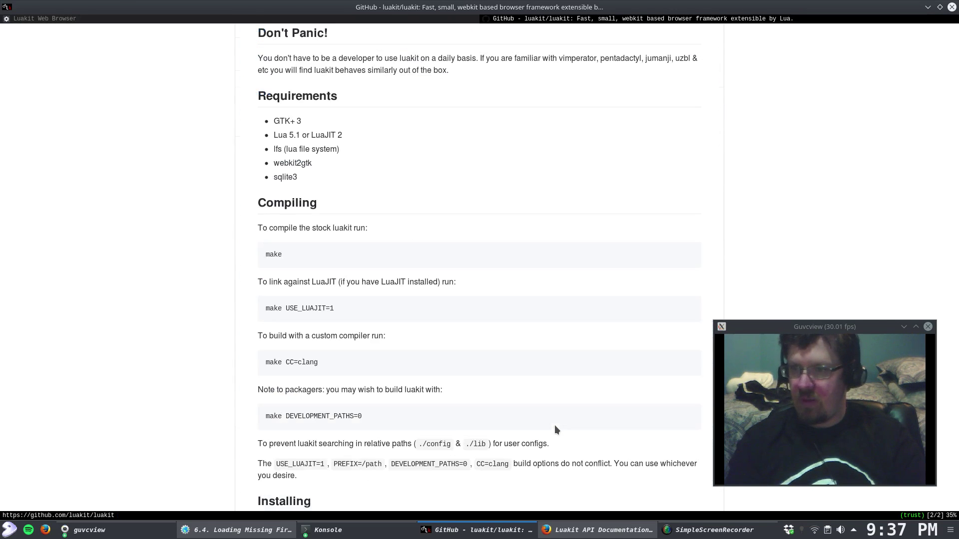
scroll(556, 430, down, 10)
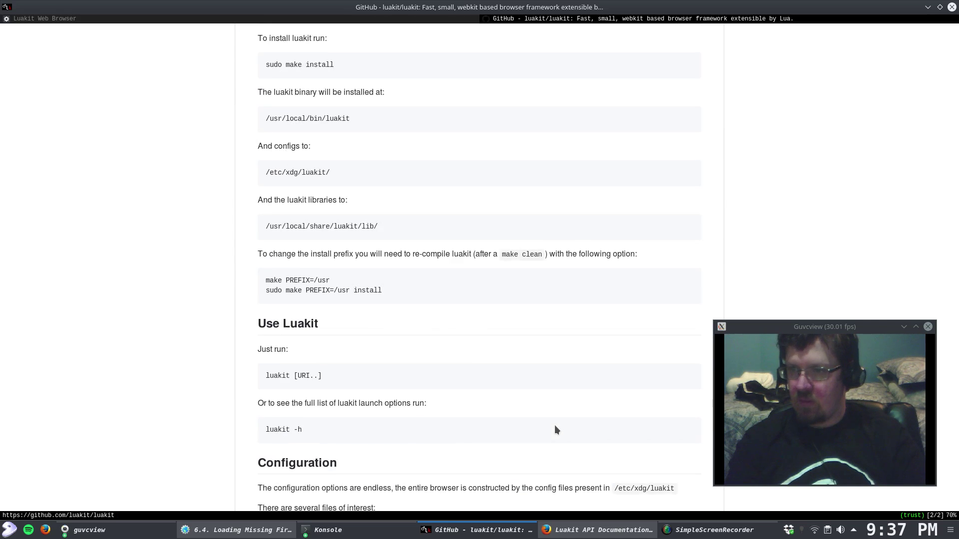
scroll(555, 429, down, 6)
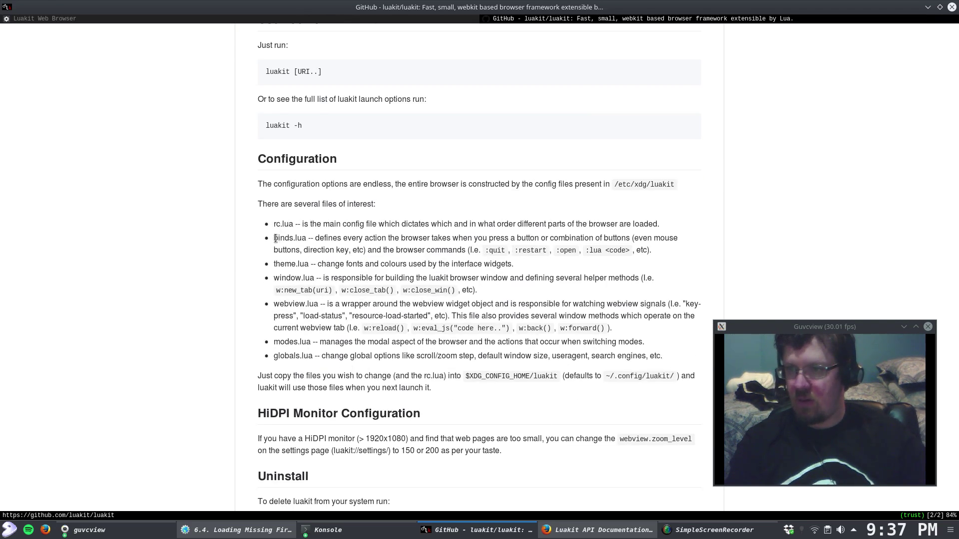
drag(274, 238, 581, 250)
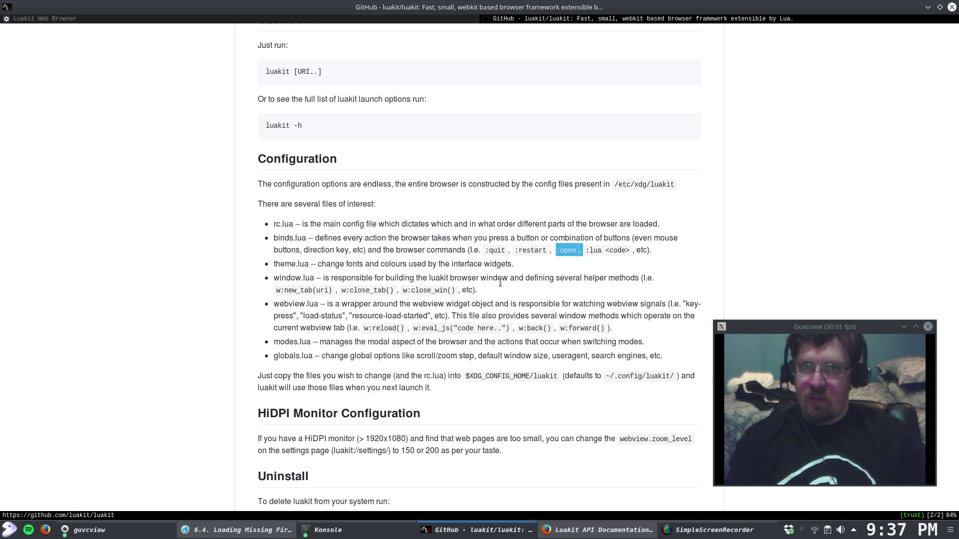
click(164, 20)
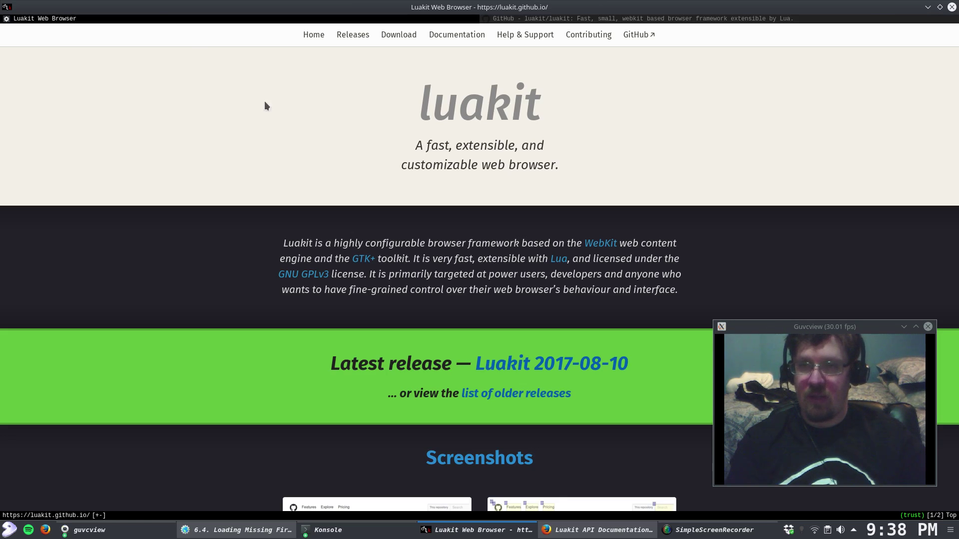
click(561, 19)
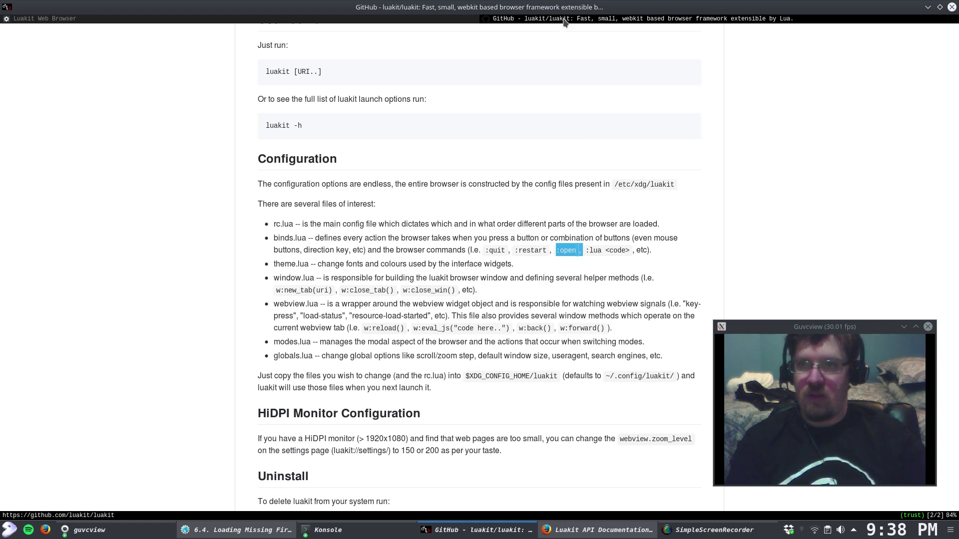
scroll(465, 315, up, 20)
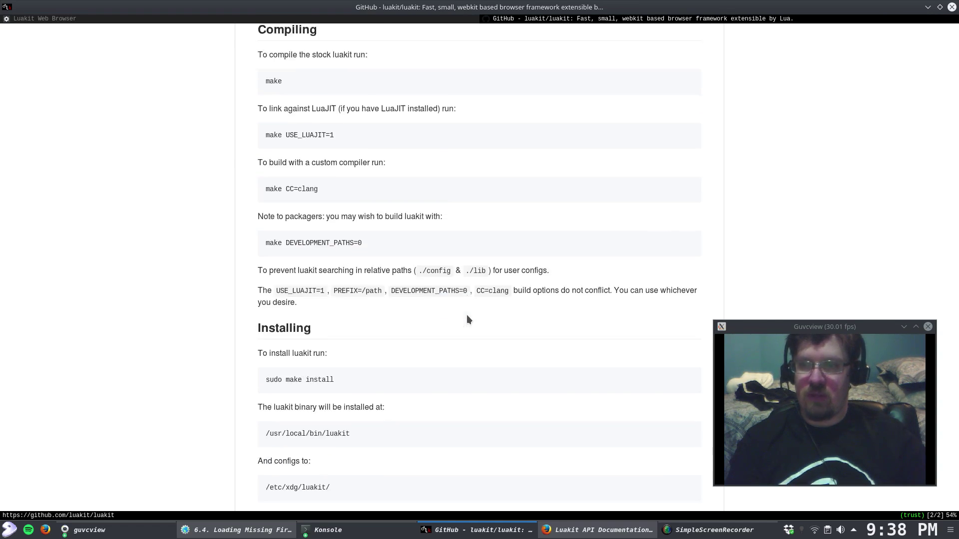
scroll(469, 320, up, 12)
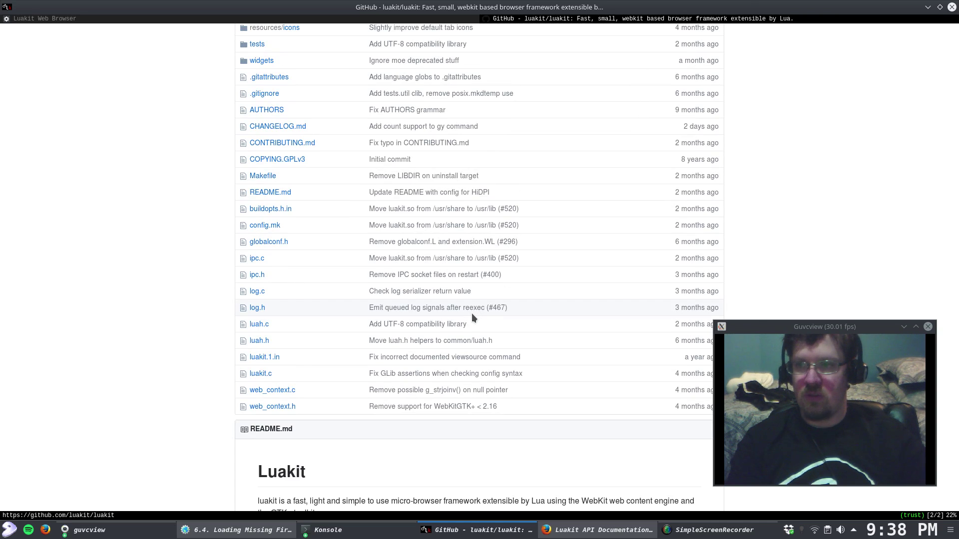
scroll(473, 317, up, 5)
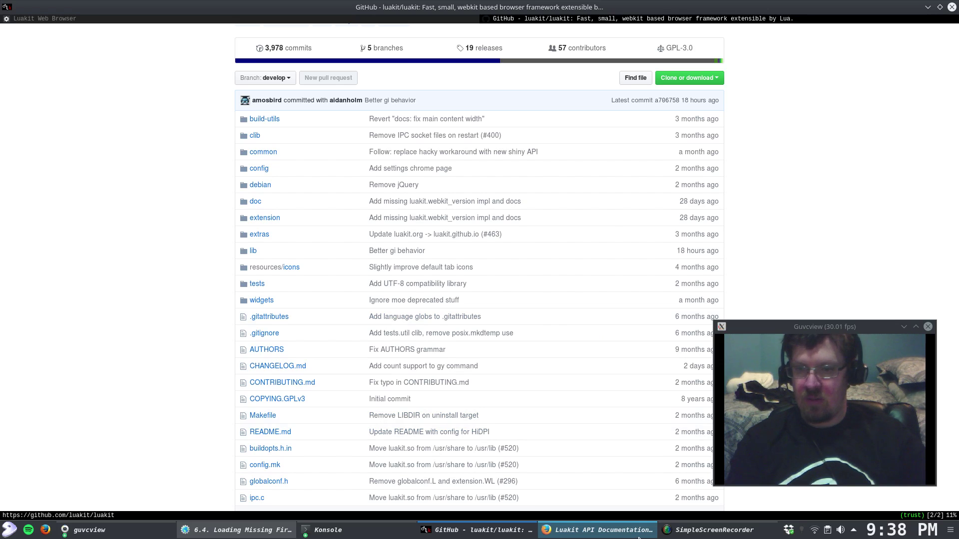
Step: In Firefox, open binds.lua from the personal Luakit-Configs repository
click(558, 534)
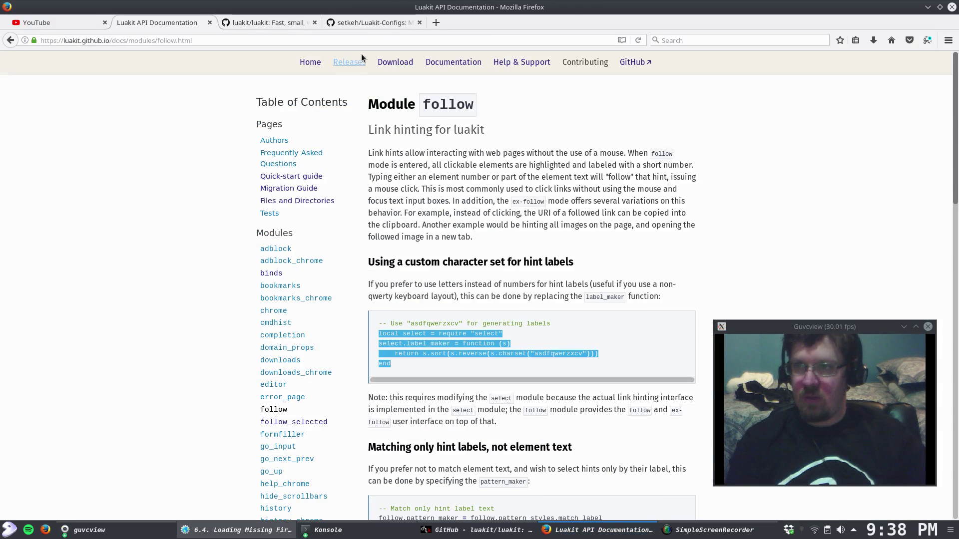
click(374, 23)
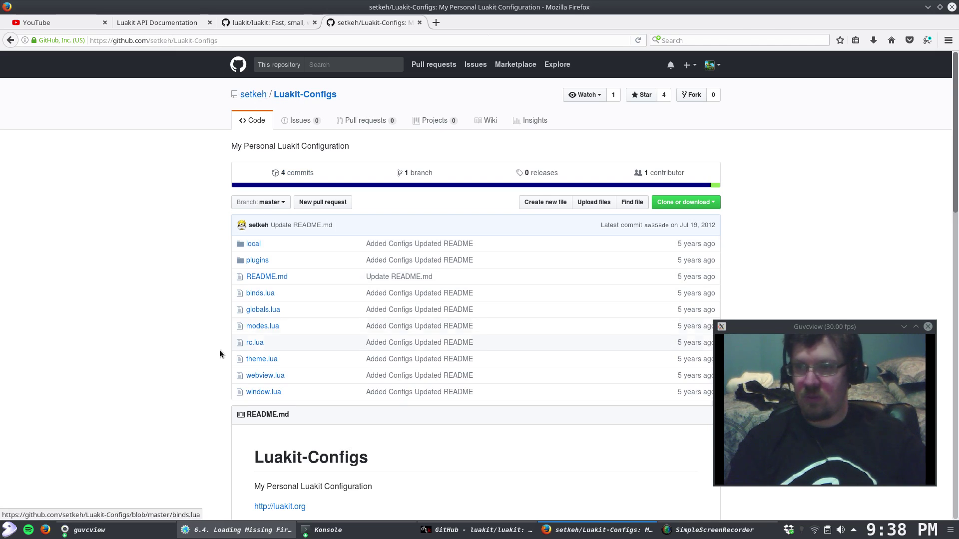
click(259, 294)
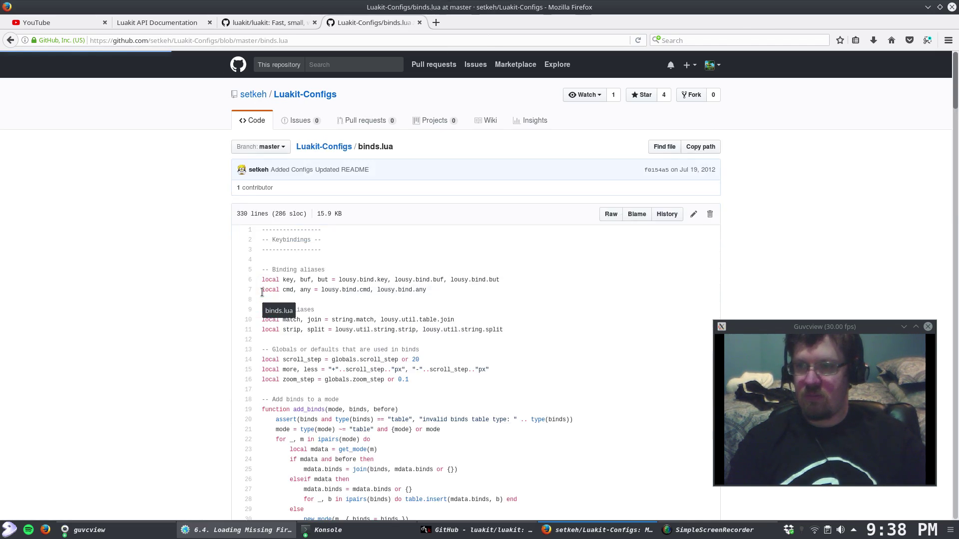
Step: Highlight the j key binding on line 43 and the opening lines of the add_binds "normal" block
scroll(466, 290, down, 5)
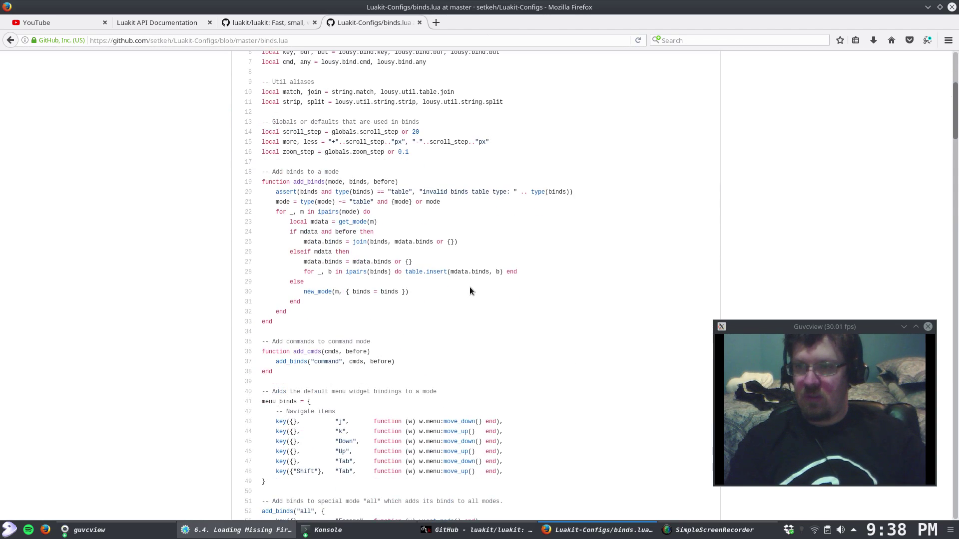
scroll(469, 287, down, 3)
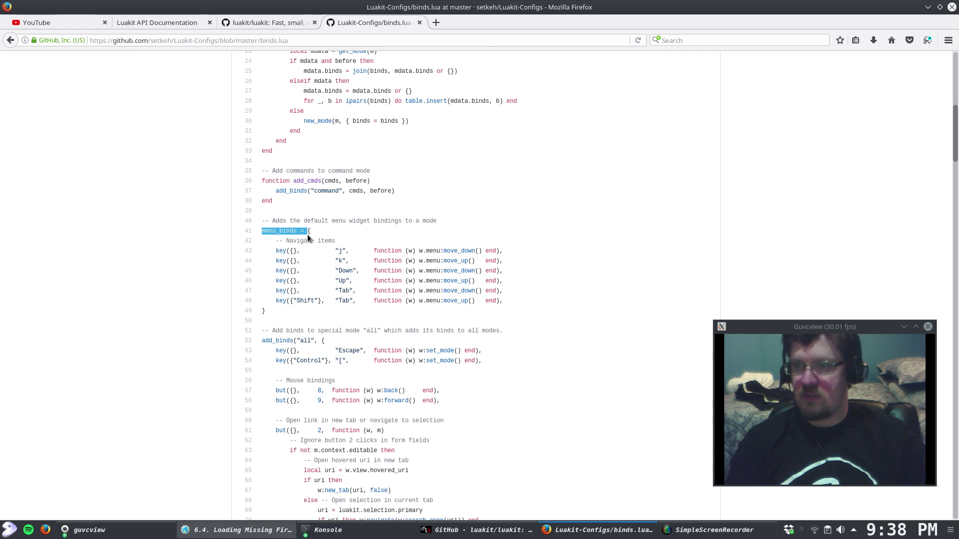
drag(332, 250, 389, 251)
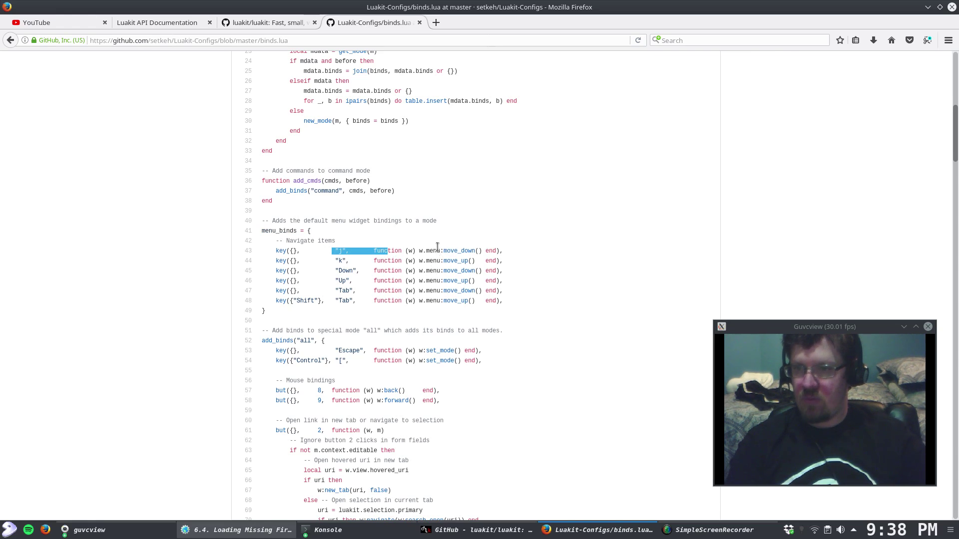
scroll(437, 248, down, 7)
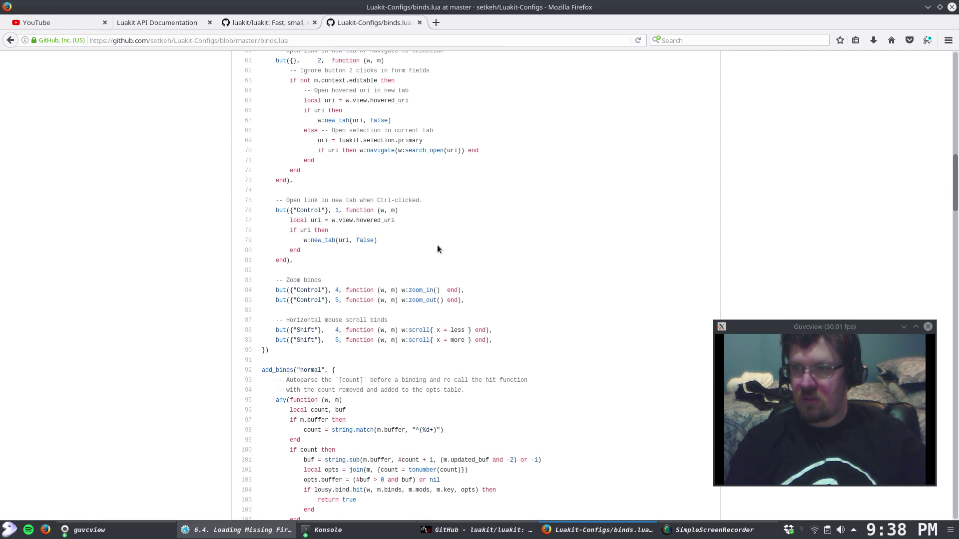
drag(257, 371, 346, 404)
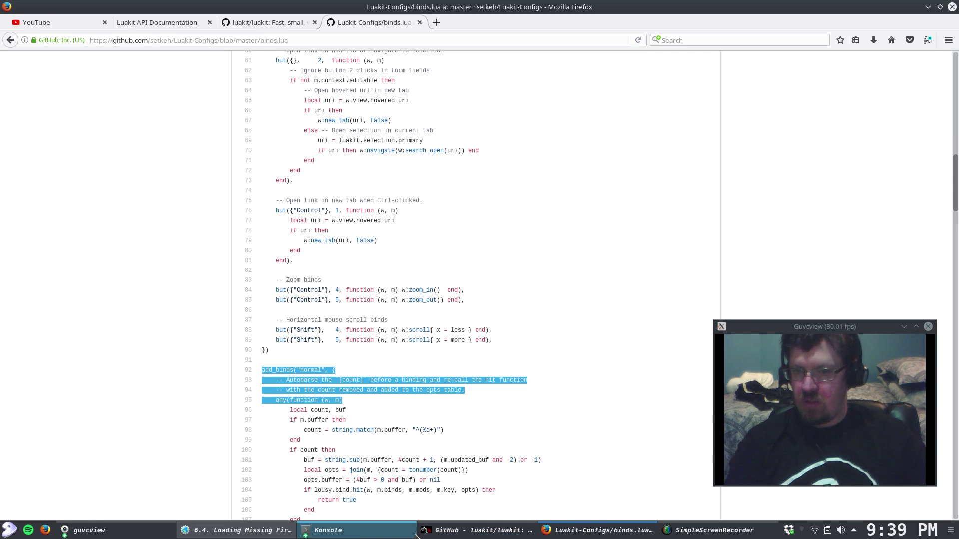
Step: Search rc.lua in vim for /binds, jump with n to the require "binds" line, and return to Firefox
mouse_move(398, 537)
click(422, 497)
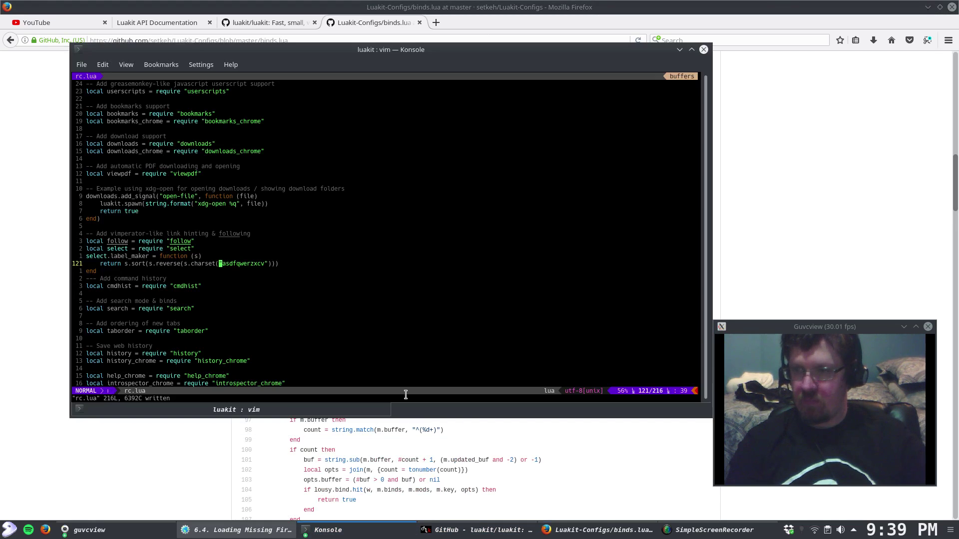
key(j)
key(j)
key(j)
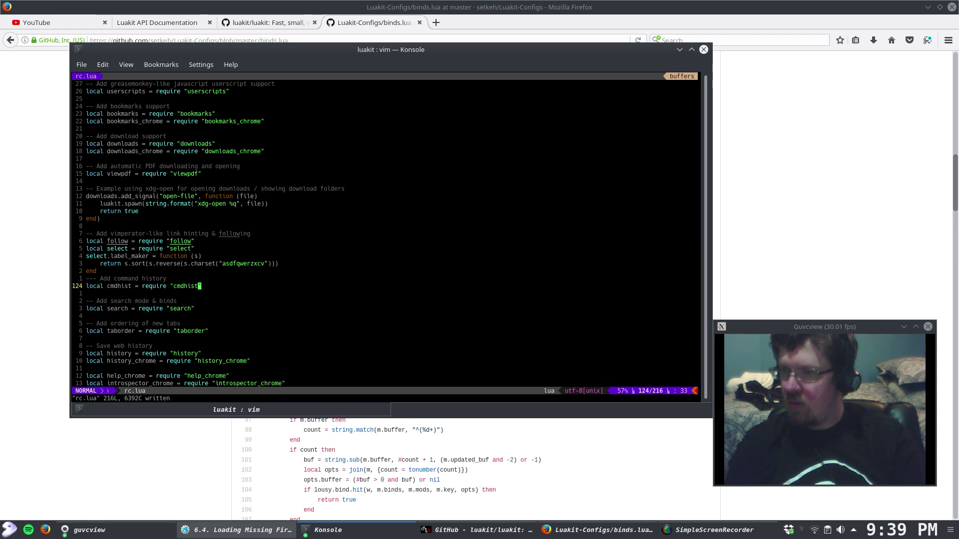
text(/binds)
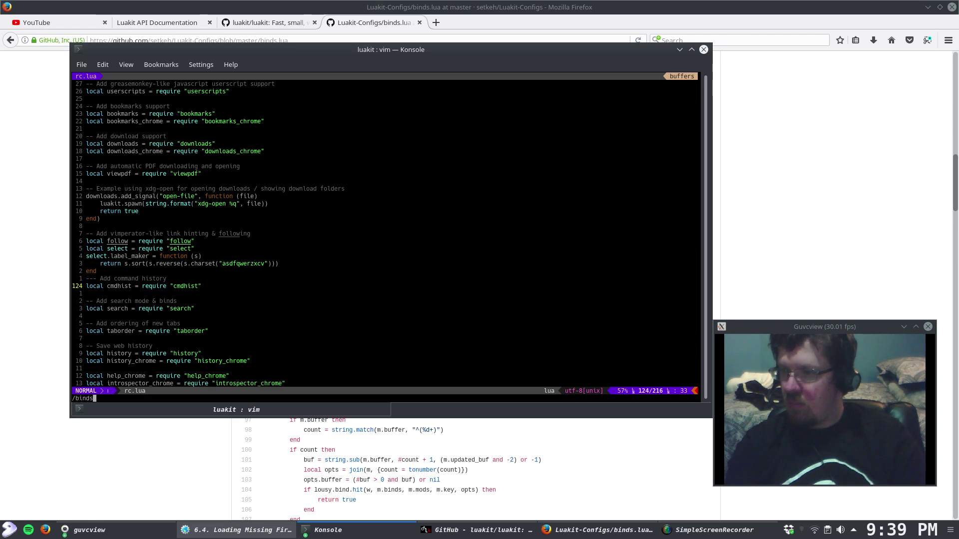
key(Return)
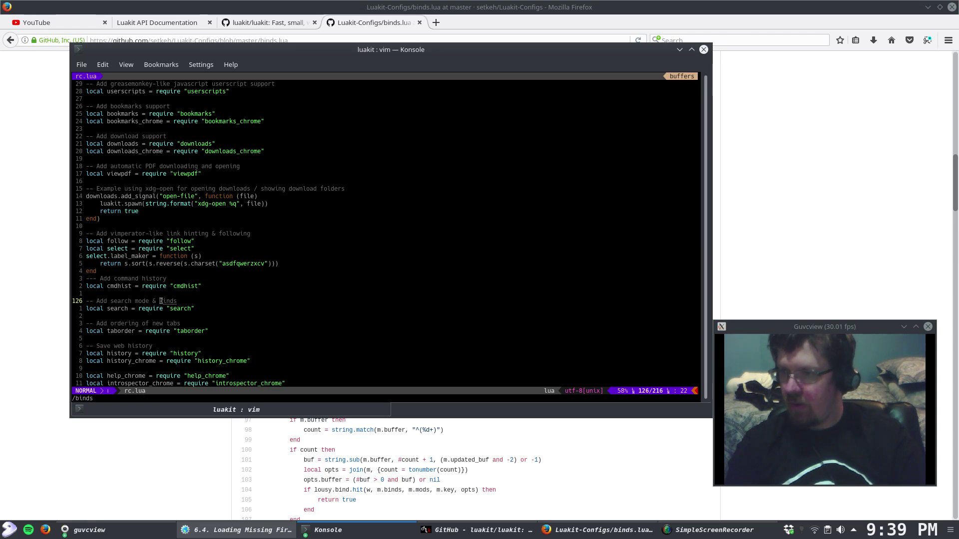
key(j)
key(j)
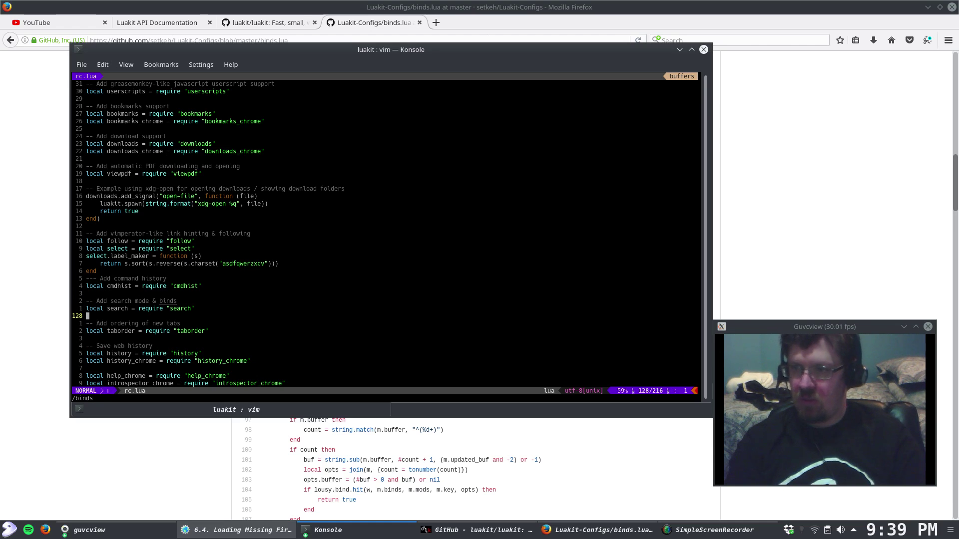
key(k)
key(k)
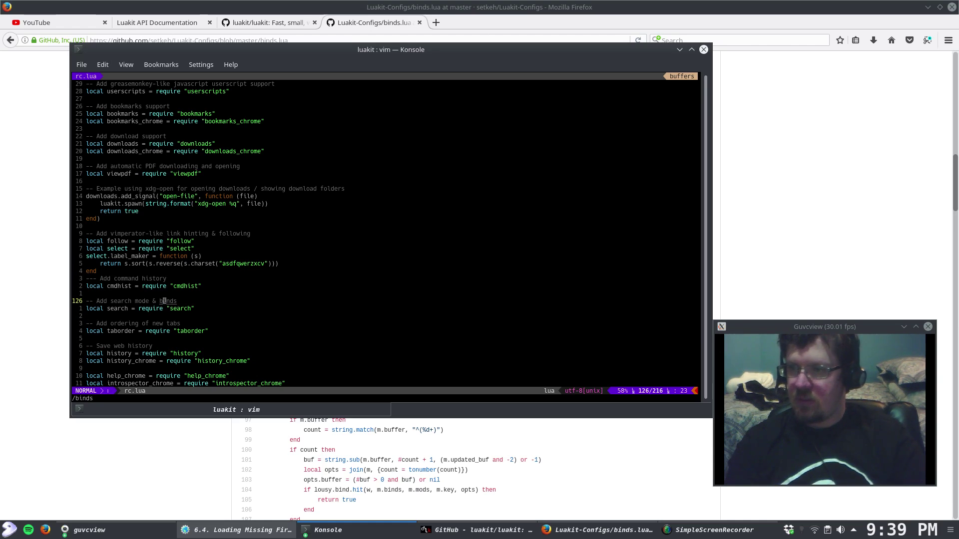
key(n)
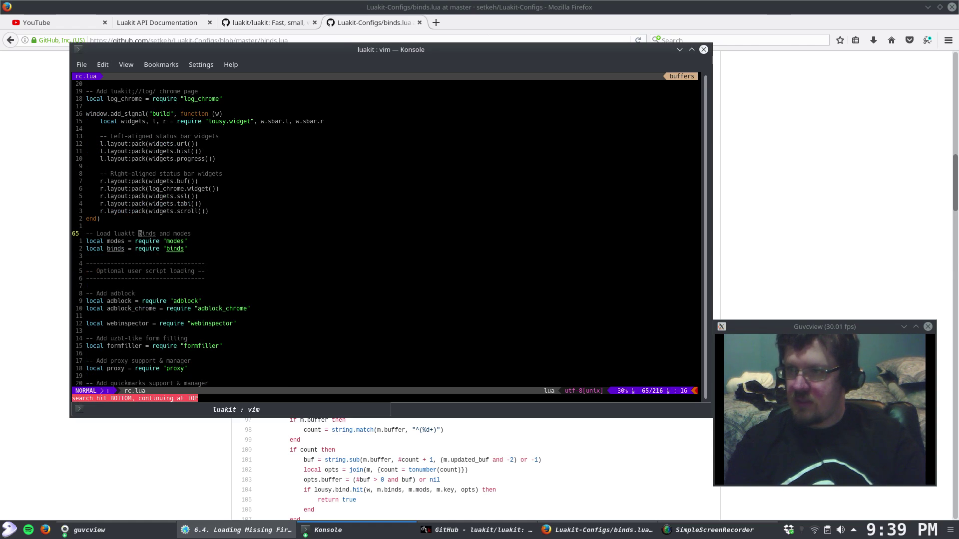
key(j)
key(j)
key(j)
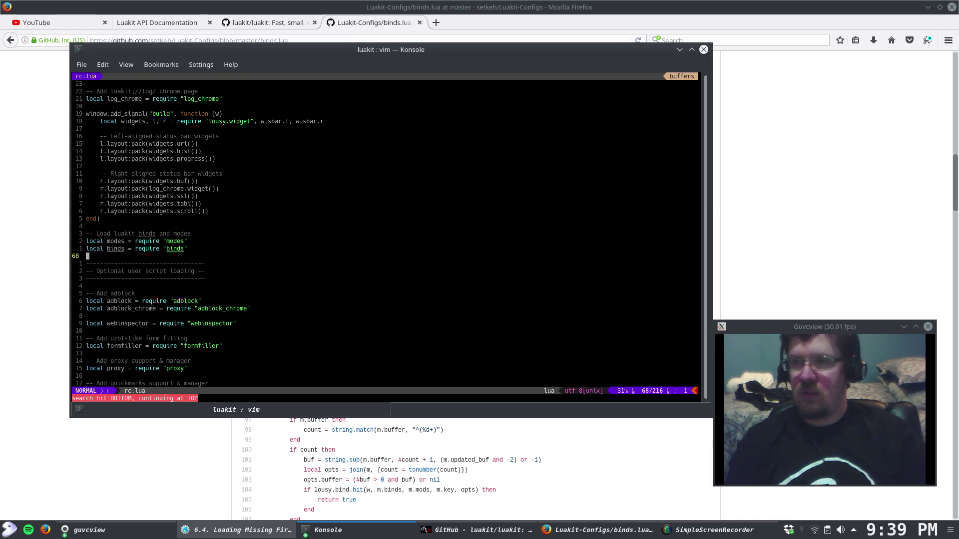
click(821, 170)
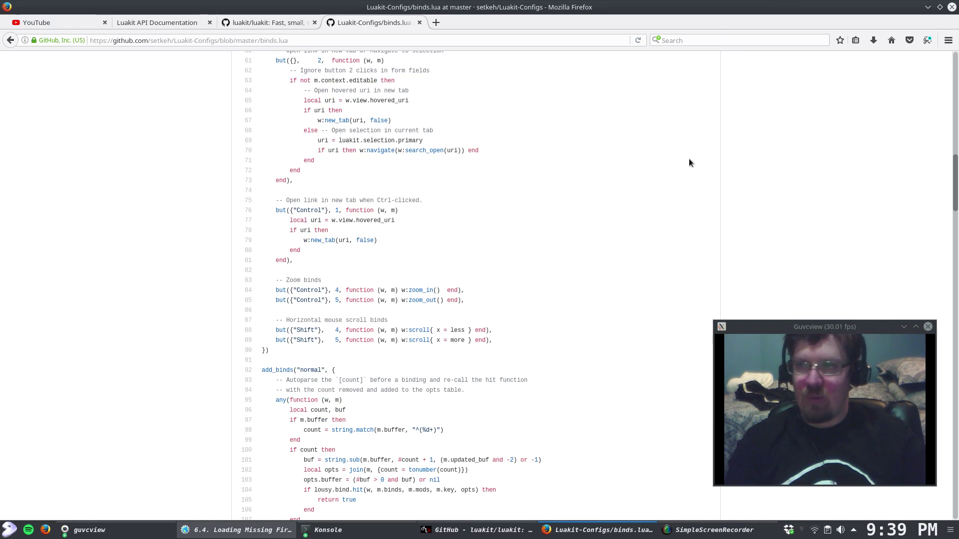
Step: From the Luakit API Documentation tab, go back to the index and open the luakit.github.io home page
click(160, 21)
scroll(604, 265, down, 15)
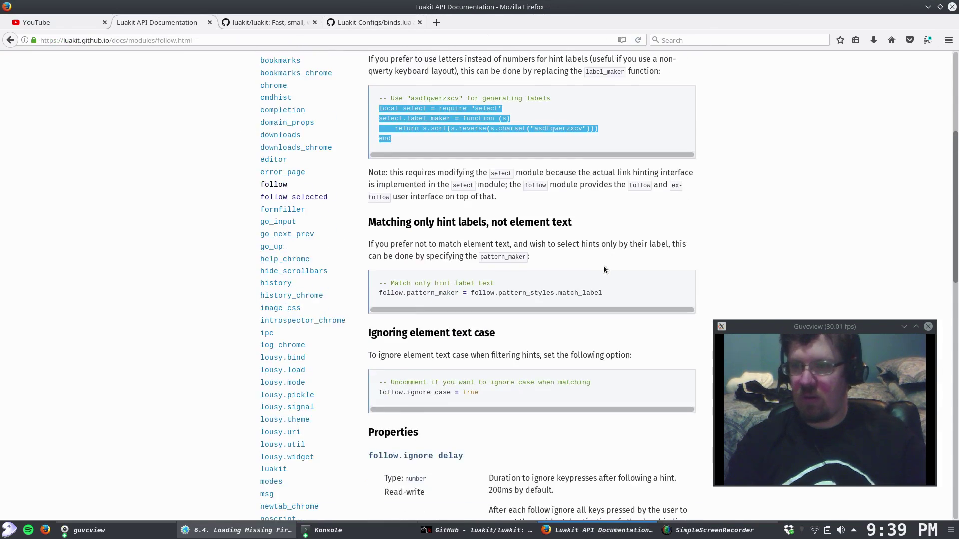
scroll(603, 267, down, 5)
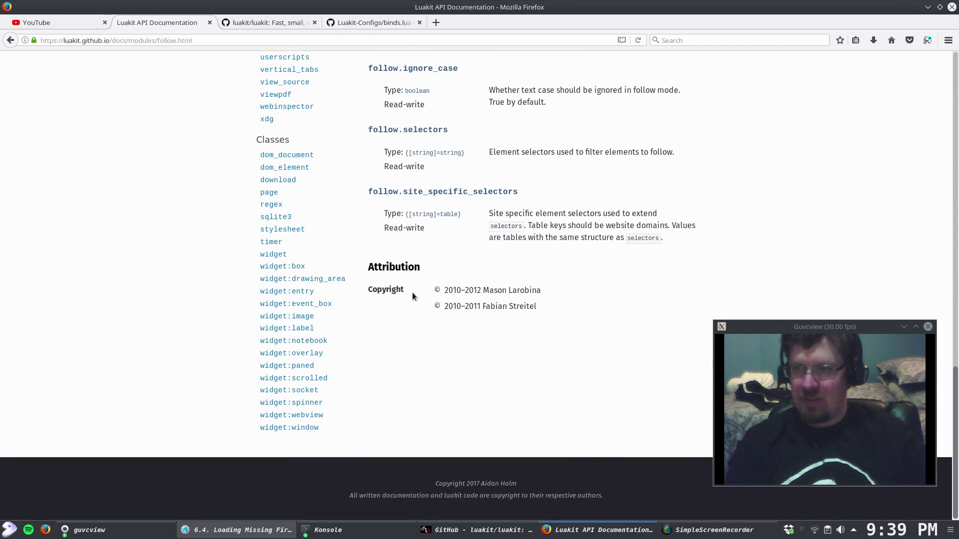
scroll(412, 292, up, 4)
click(11, 40)
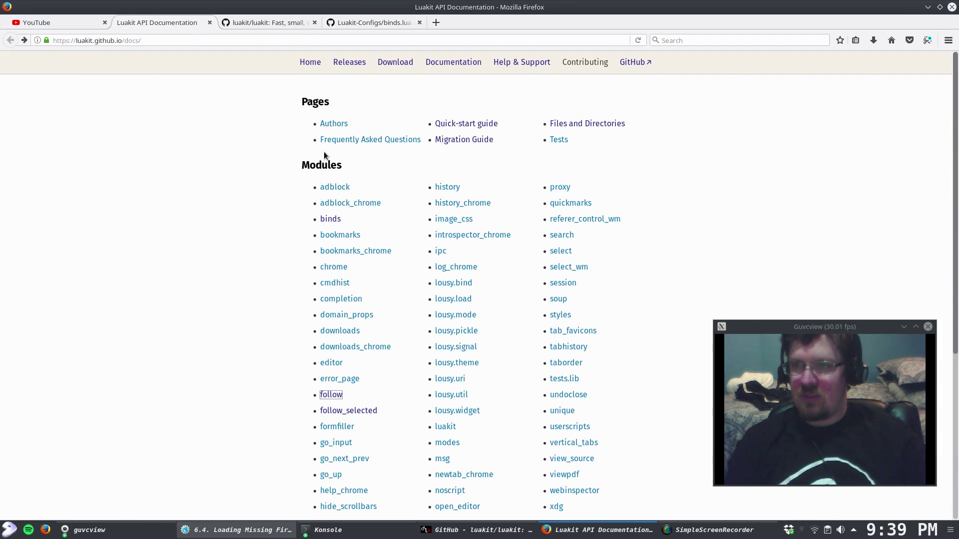
click(310, 62)
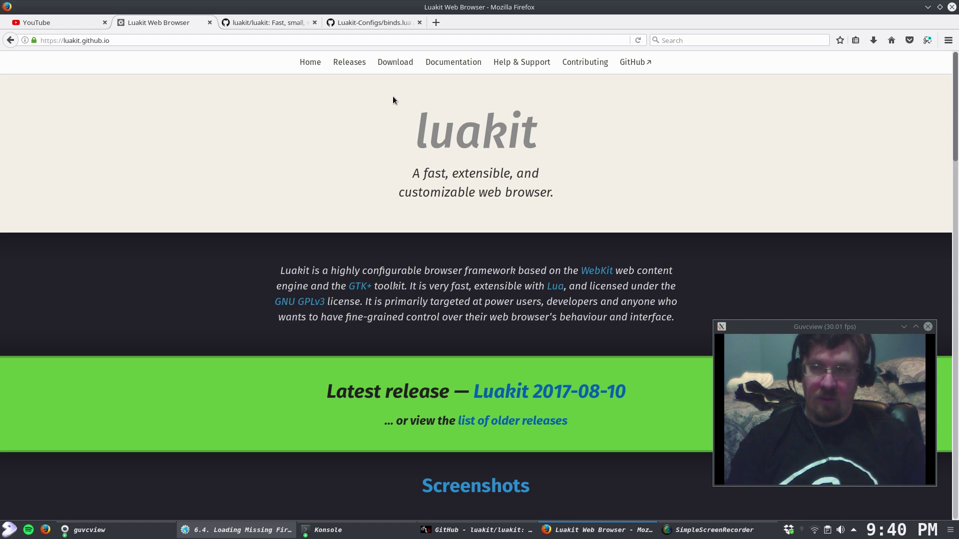
Step: Select the luakit title and tagline, then briefly start and cancel a find in page
drag(392, 100, 625, 170)
click(684, 170)
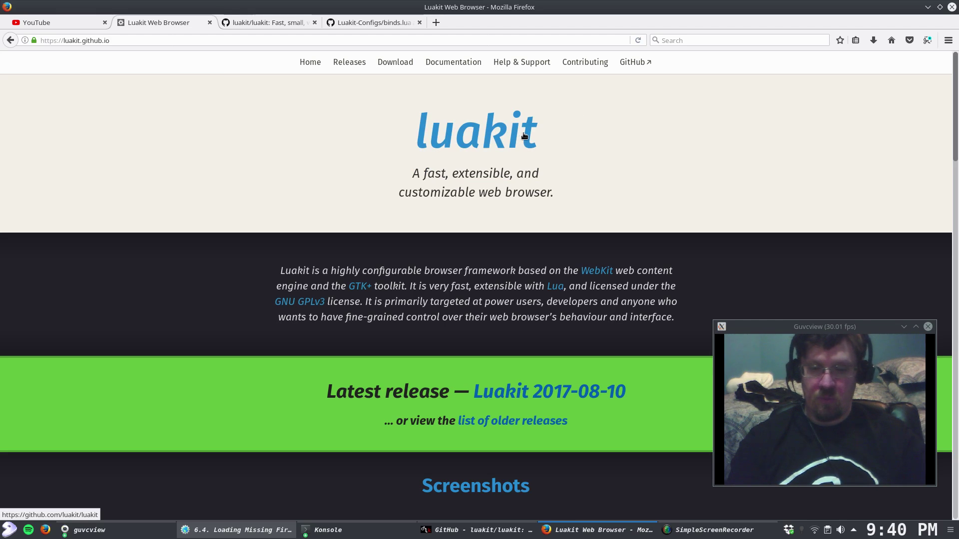
key(slash)
text(f)
key(Escape)
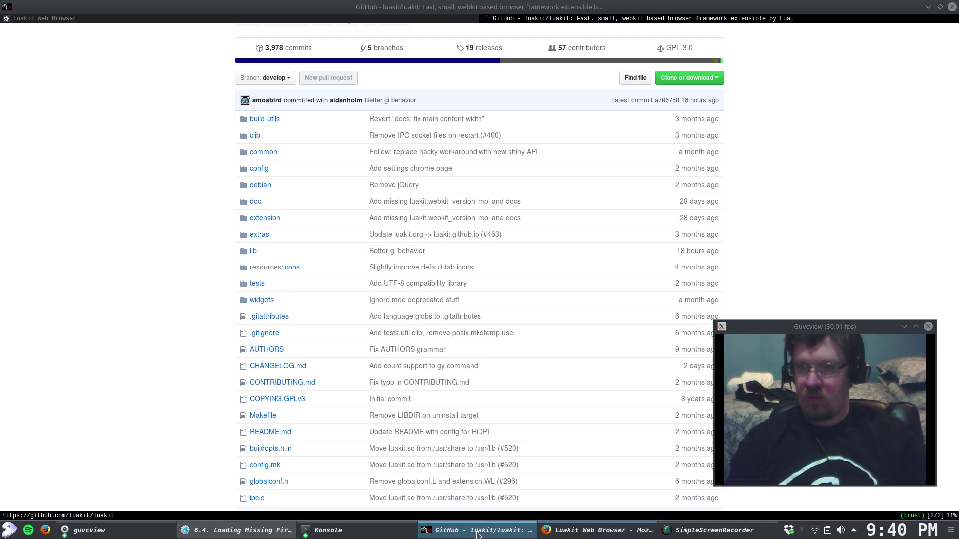
Step: In Luakit, show and cancel link hints, then close the GitHub repository tab
click(479, 530)
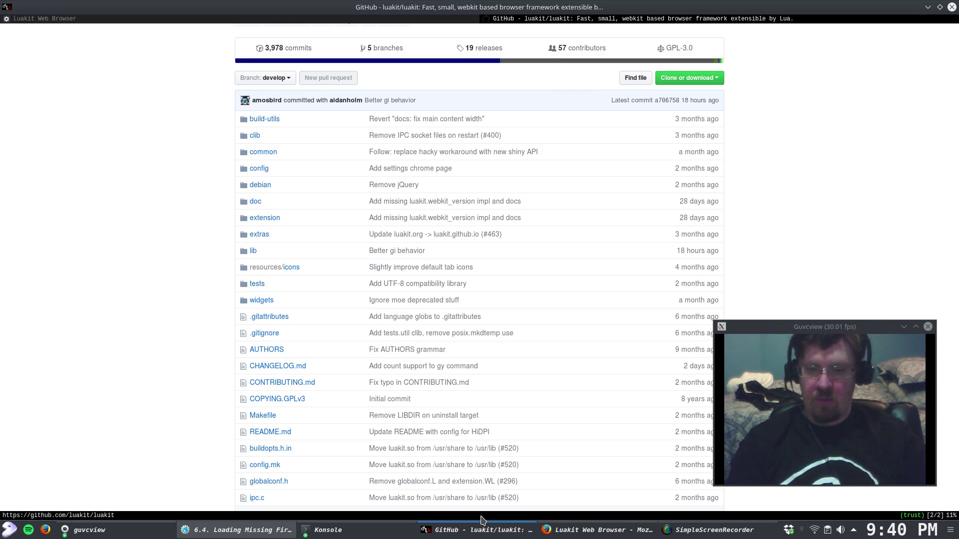
key(f)
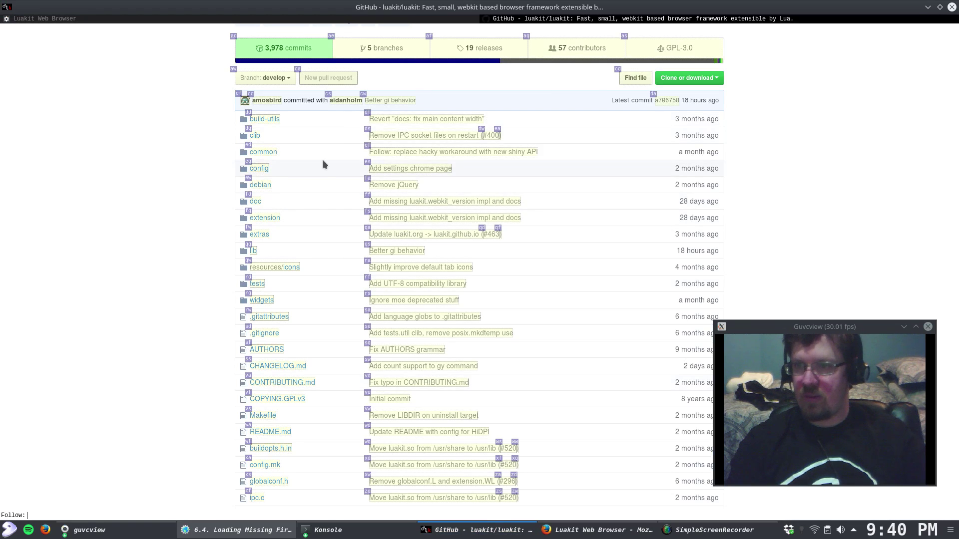
key(Escape)
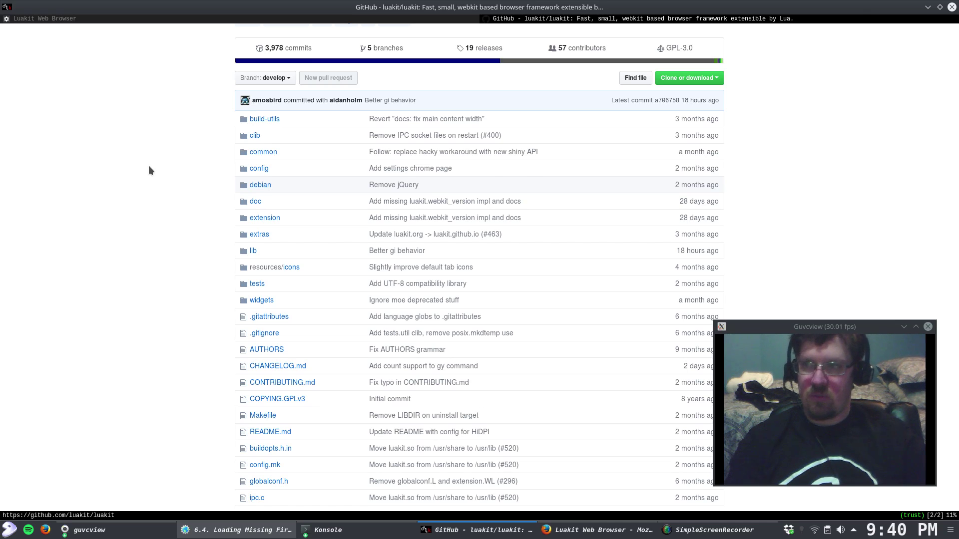
key(d)
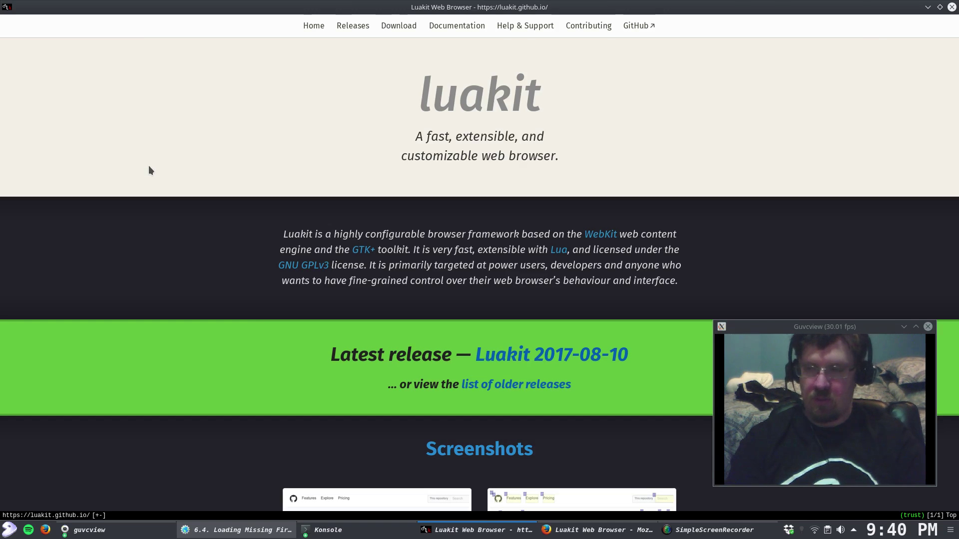
text(owww.y)
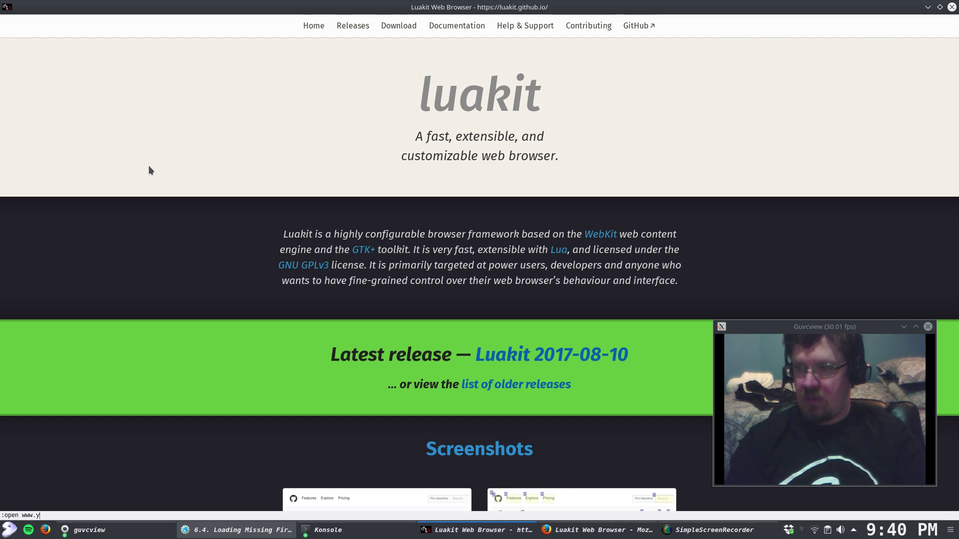
text(outube.com)
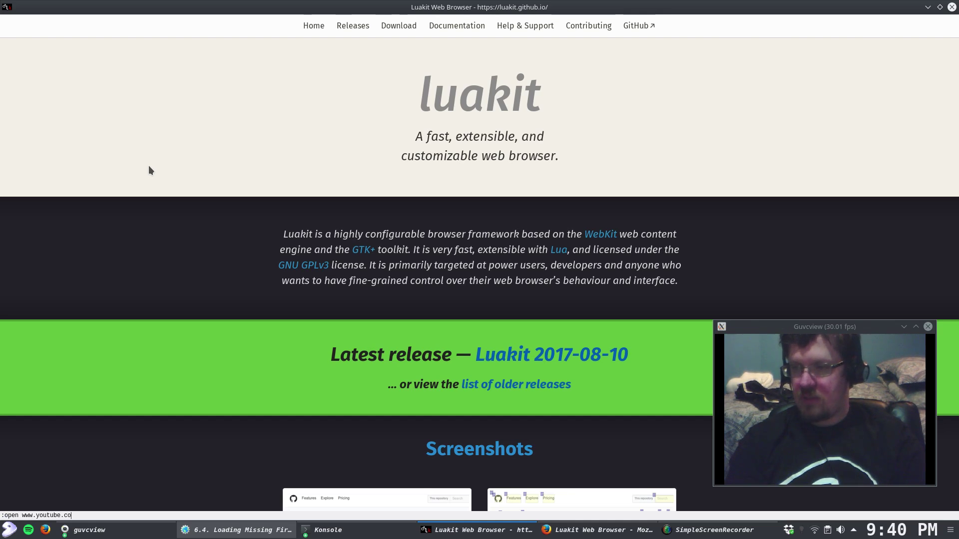
key(Return)
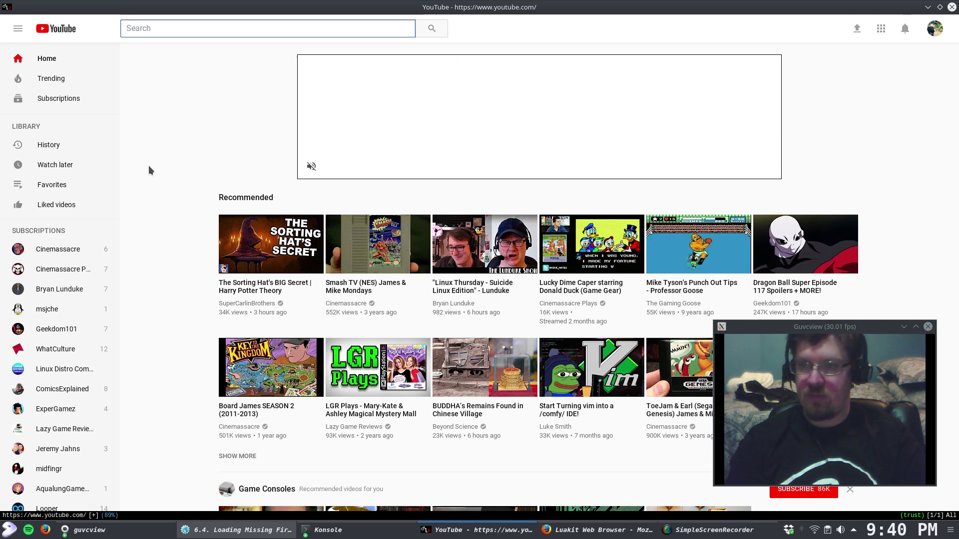
key(f)
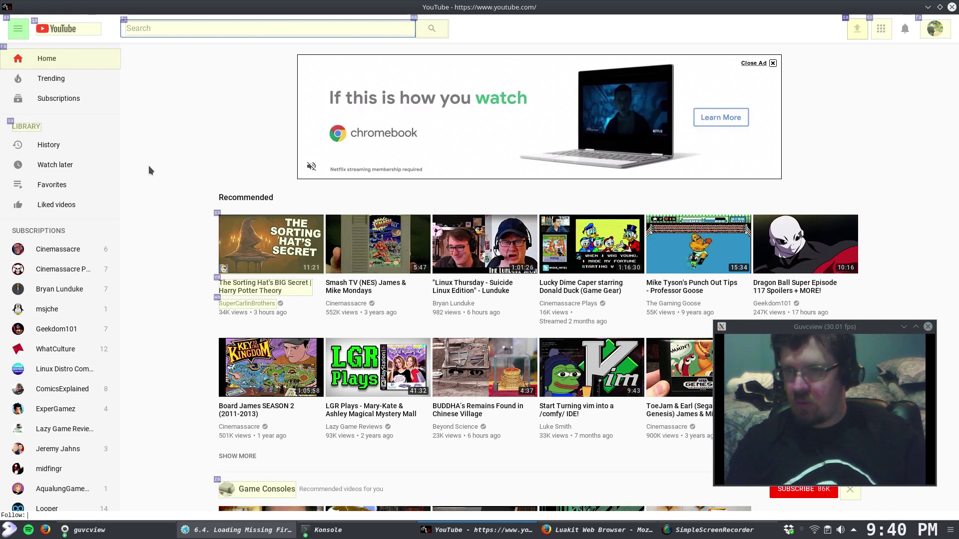
key(Escape)
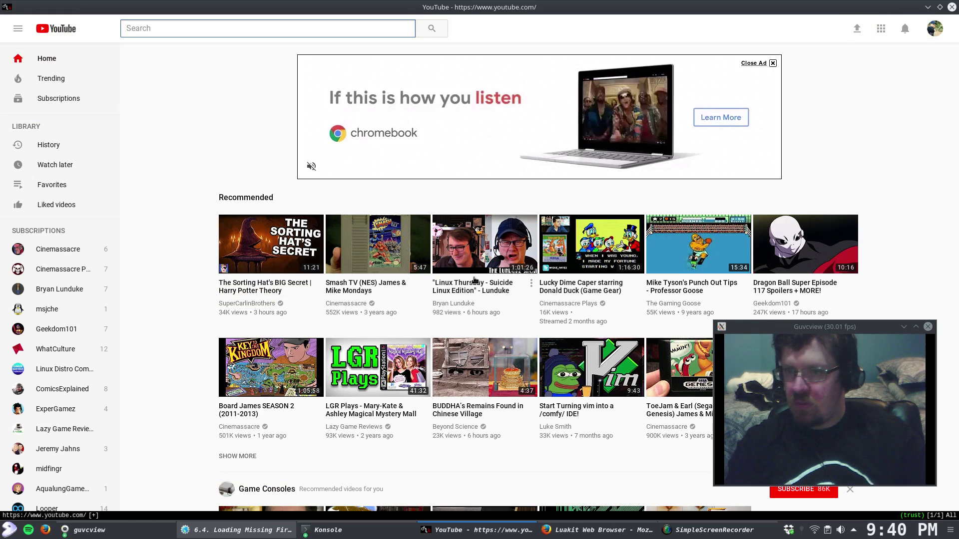
click(475, 282)
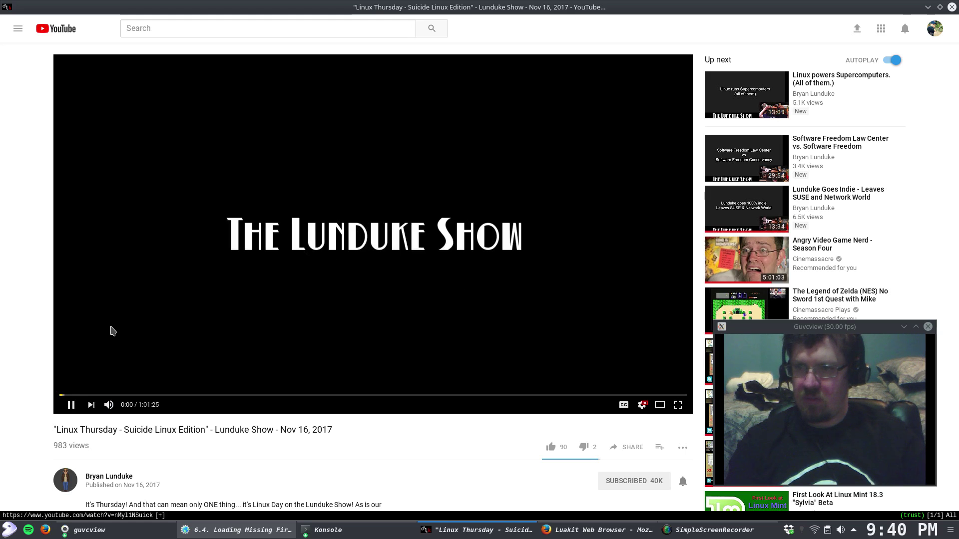
click(236, 285)
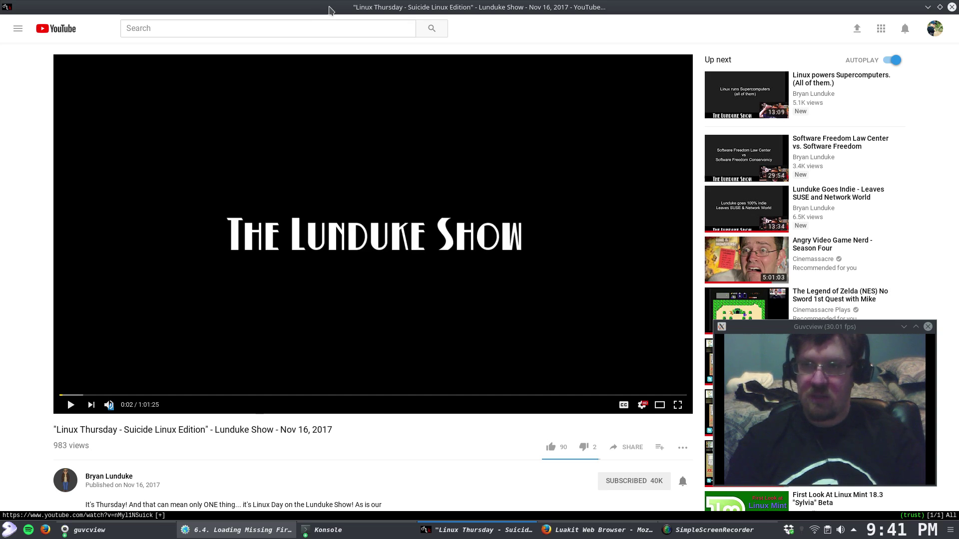
key(H)
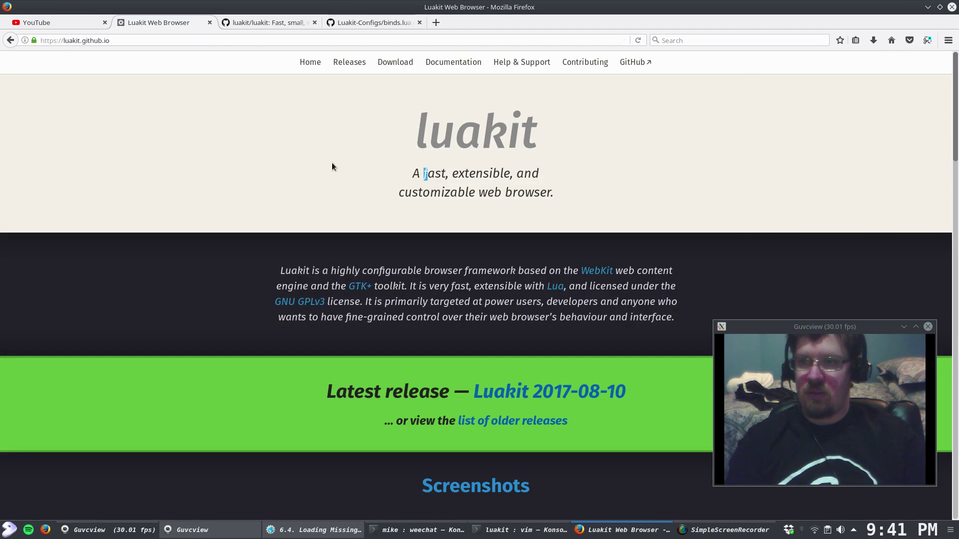
click(333, 185)
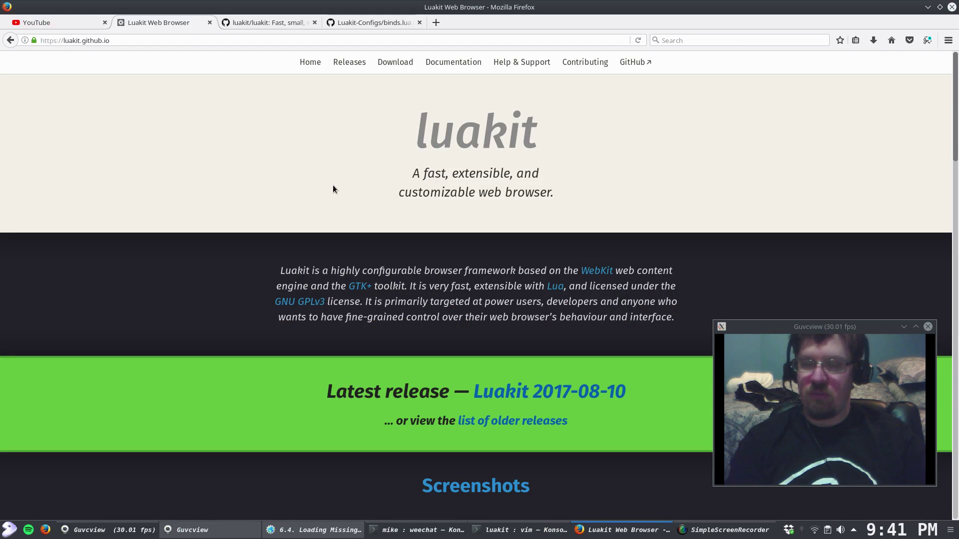